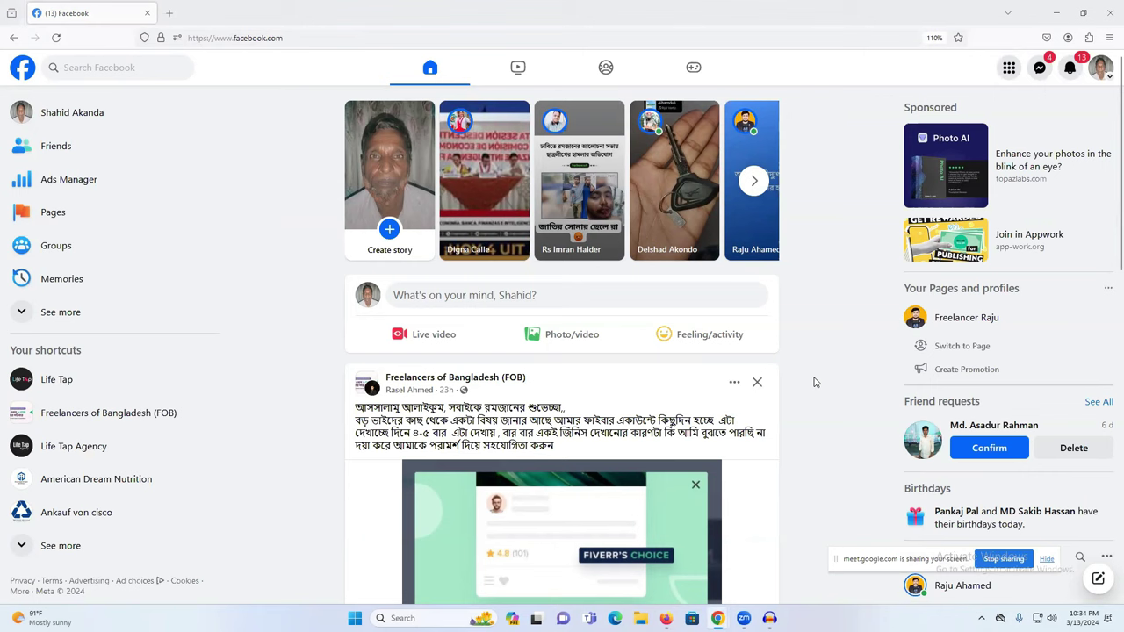
Admit the waiting participant into the video call
mouse_move(716, 615)
click(761, 521)
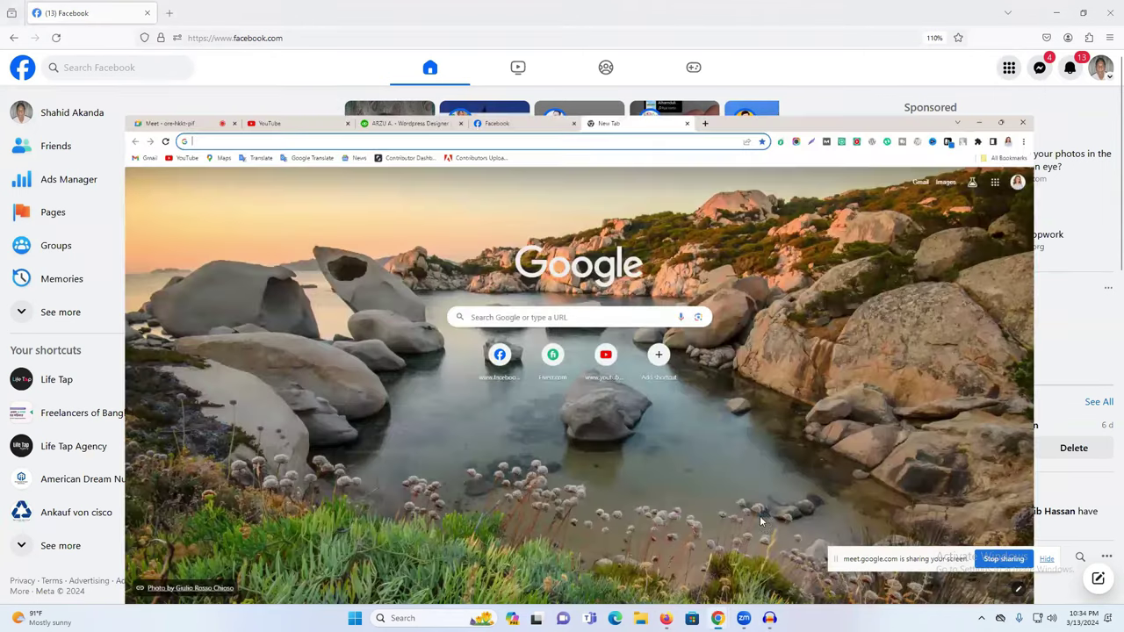
click(69, 10)
click(1045, 537)
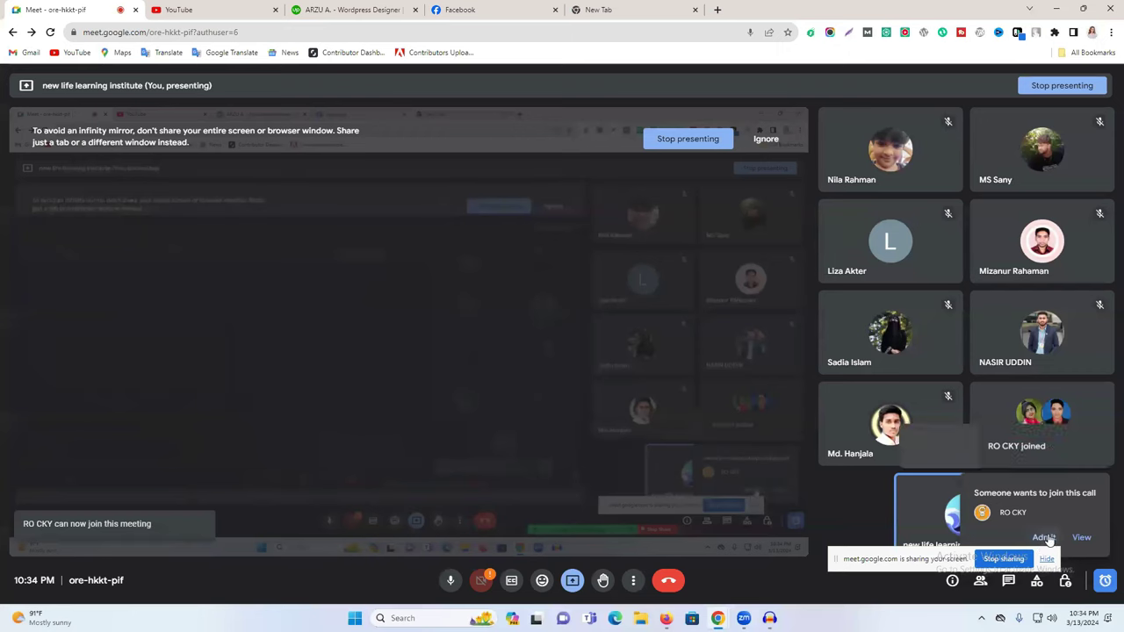
Back in Facebook, go to Ads Manager and show the Campaigns list
click(665, 618)
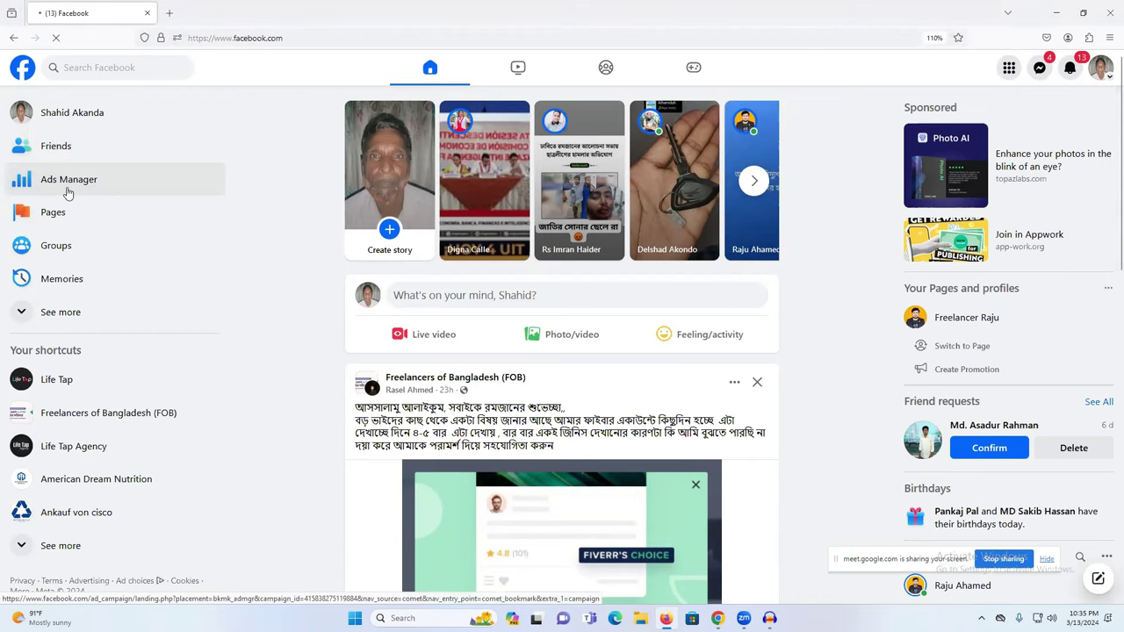
click(73, 182)
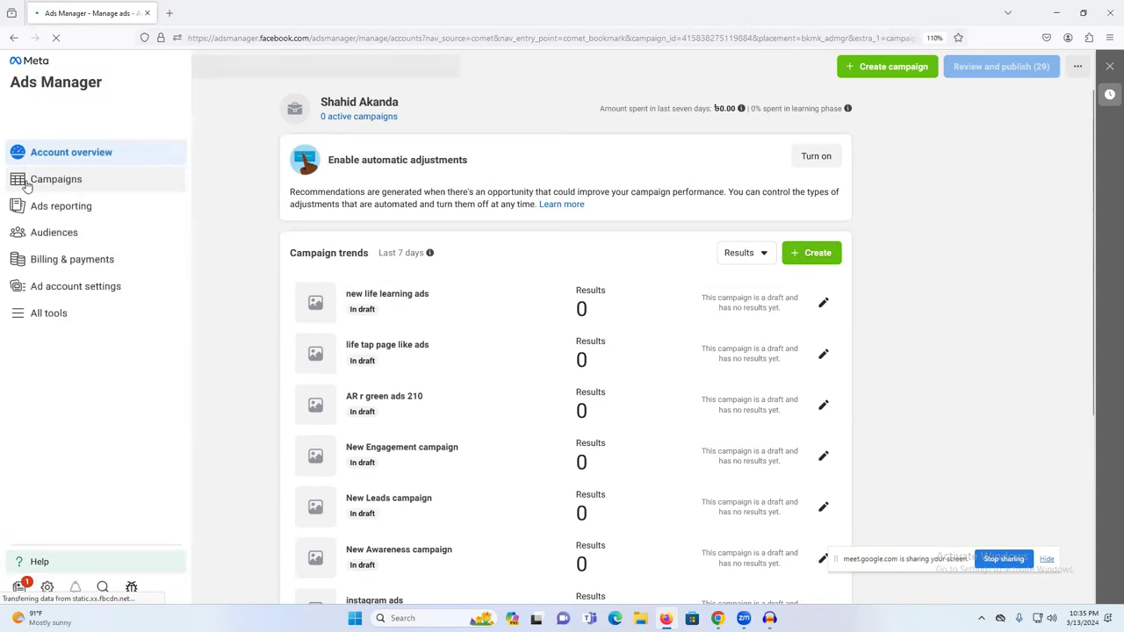
click(42, 182)
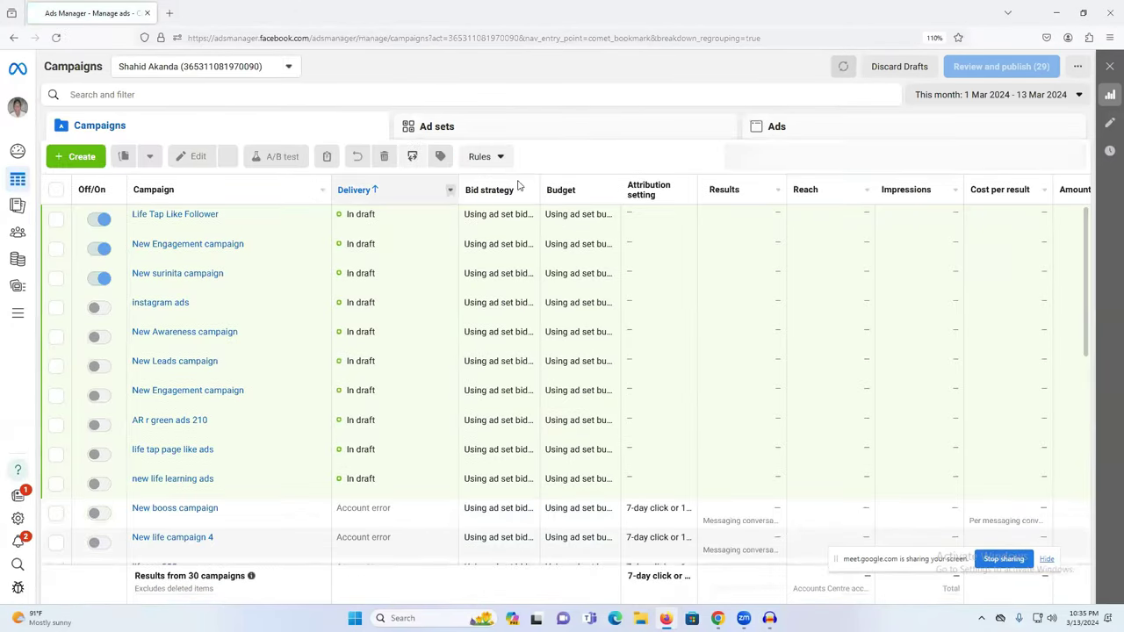
Create a new campaign with the Engagement objective using the manual engagement campaign setup
click(77, 159)
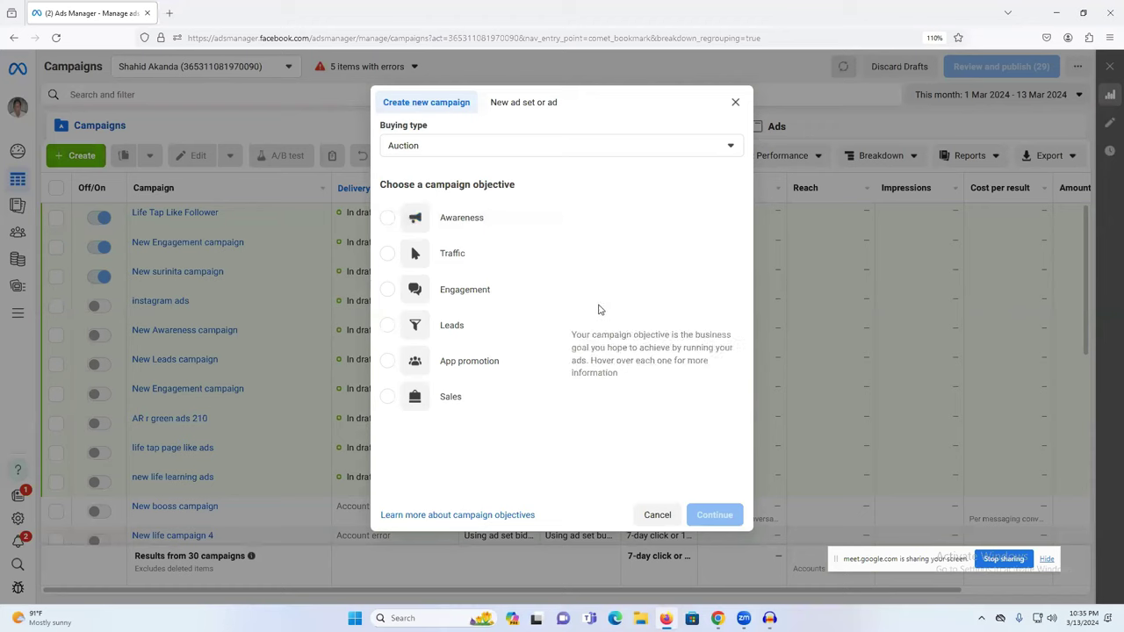
mouse_move(431, 290)
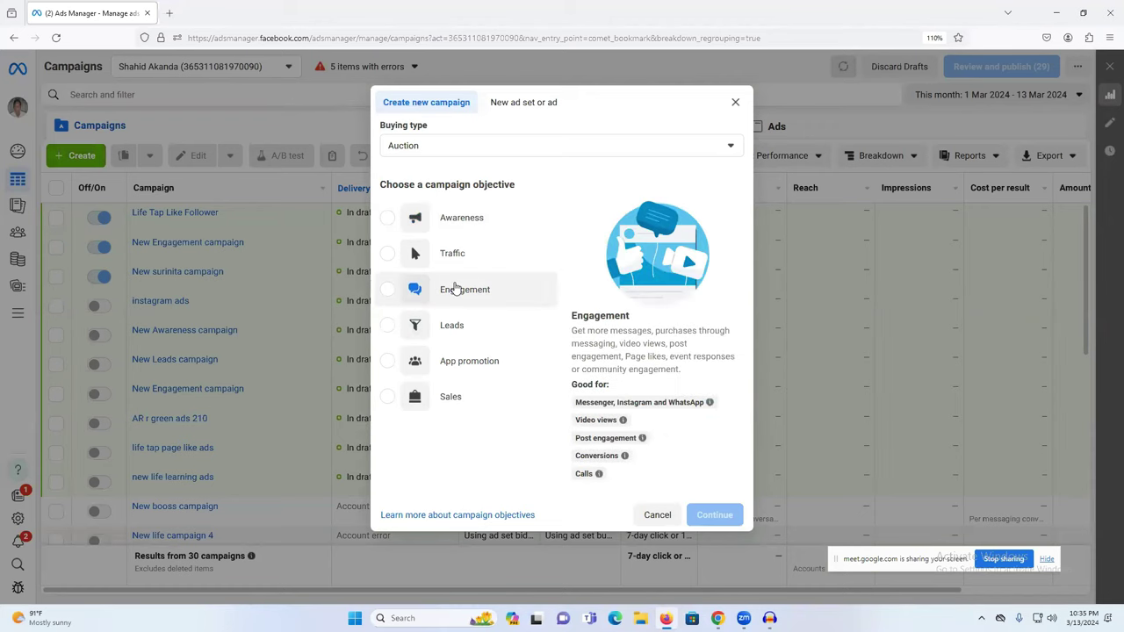
click(455, 289)
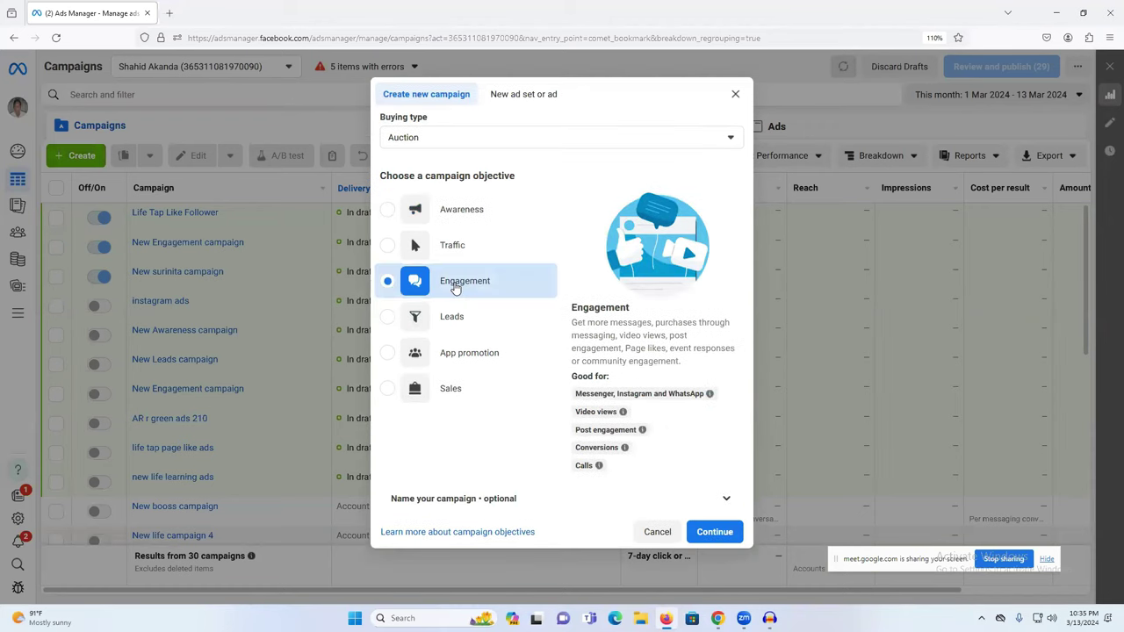
click(713, 534)
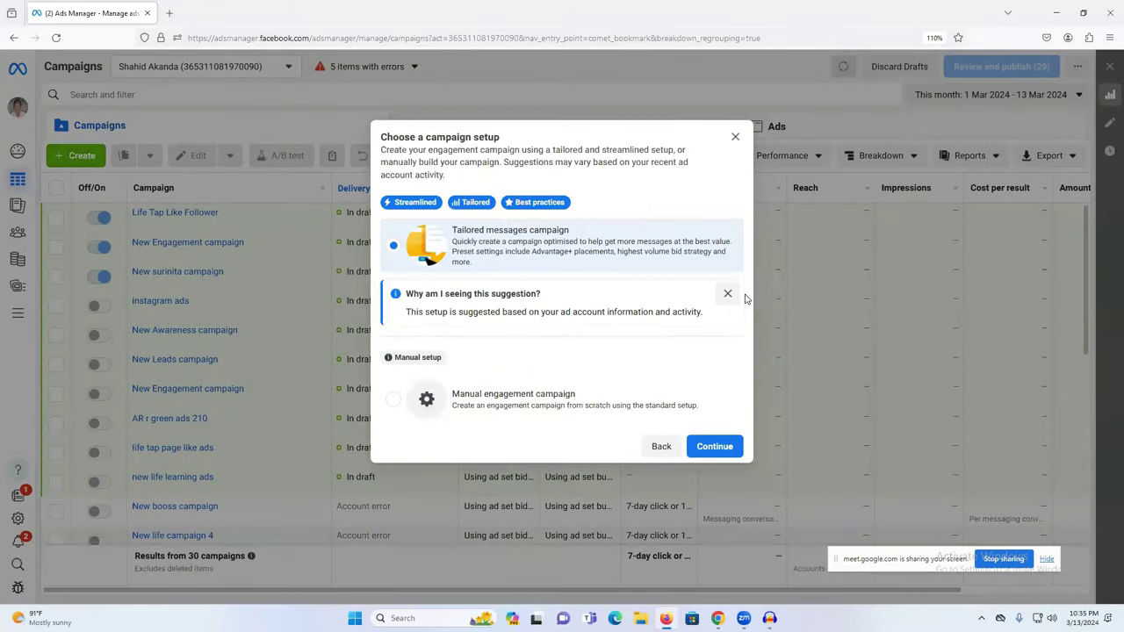
click(489, 412)
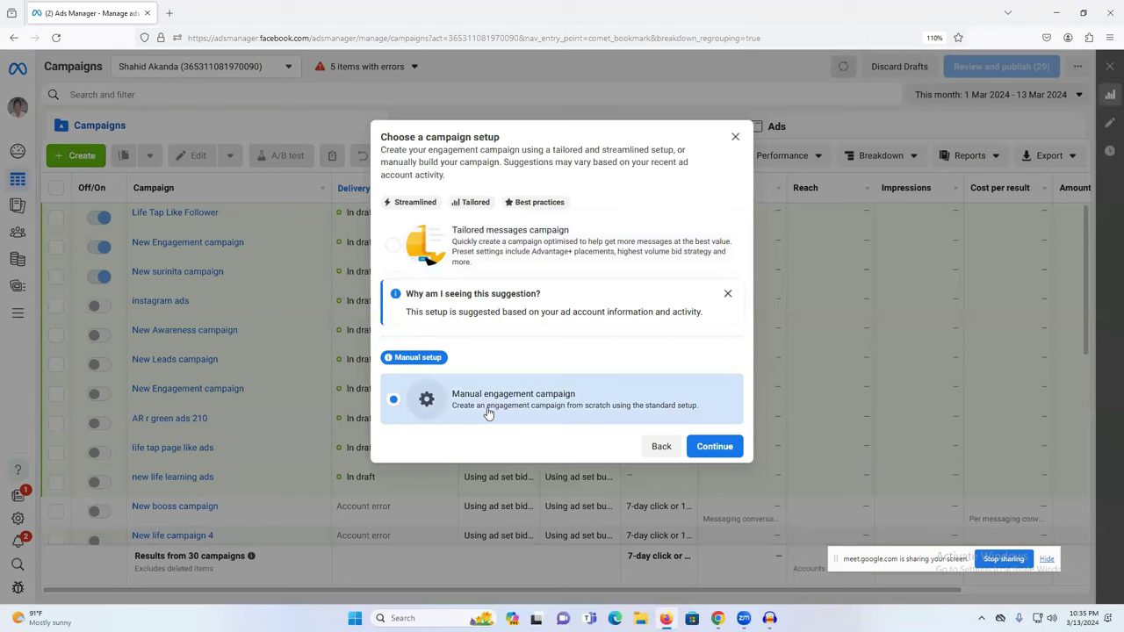
click(716, 446)
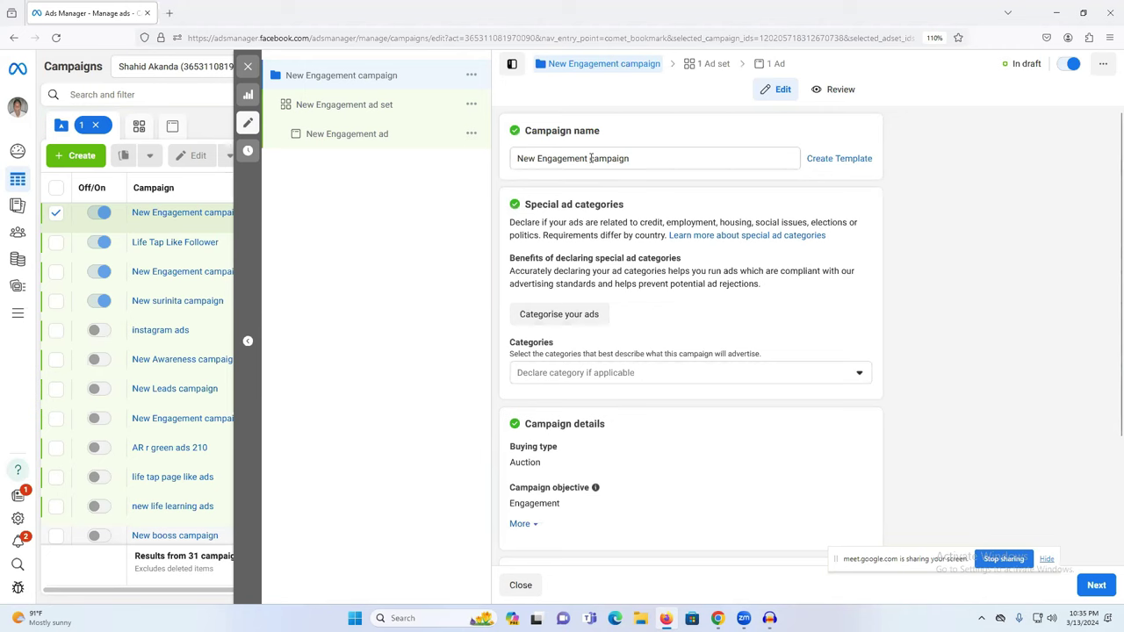
Rename the campaign to 'New life it'
triple_click(562, 160)
double_click(566, 160)
triple_click(569, 160)
click(620, 161)
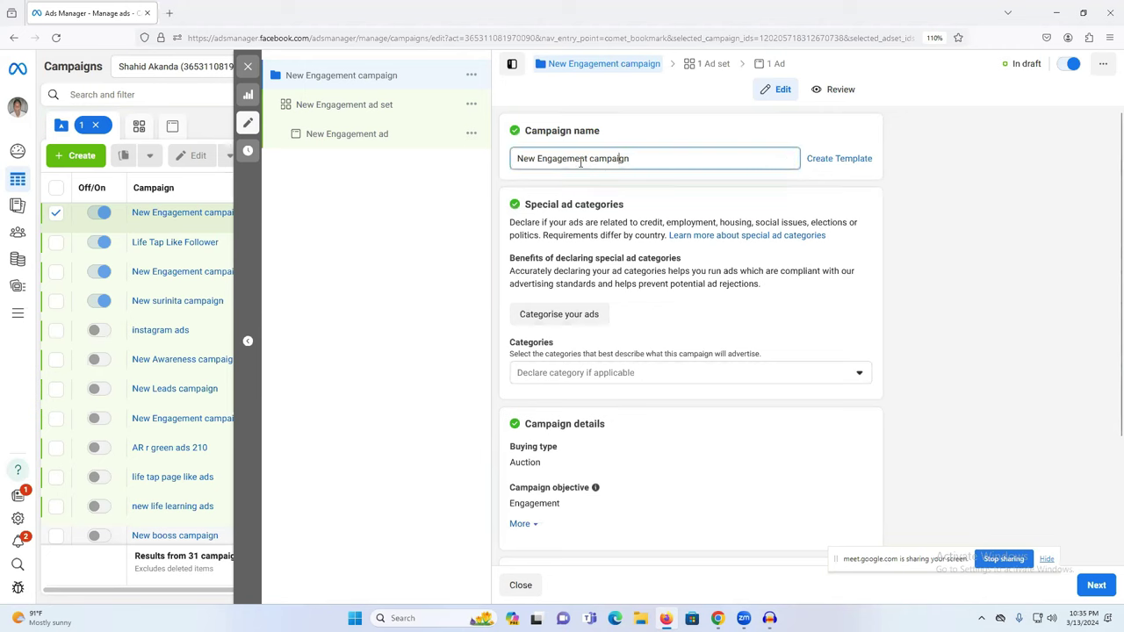
triple_click(590, 161)
click(590, 161)
triple_click(590, 162)
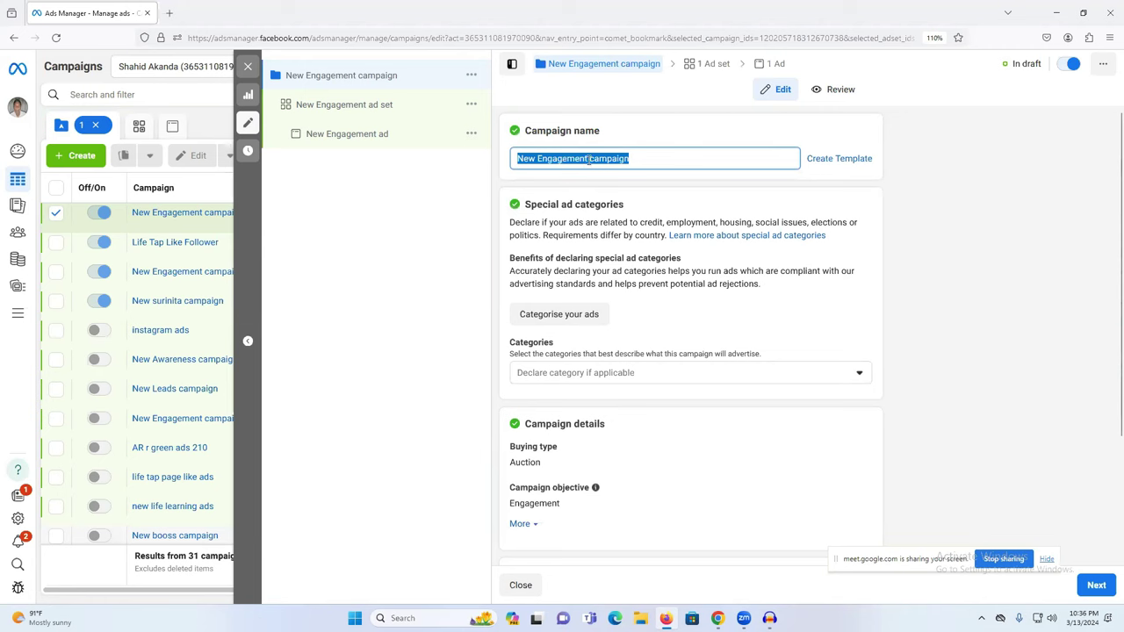
click(589, 160)
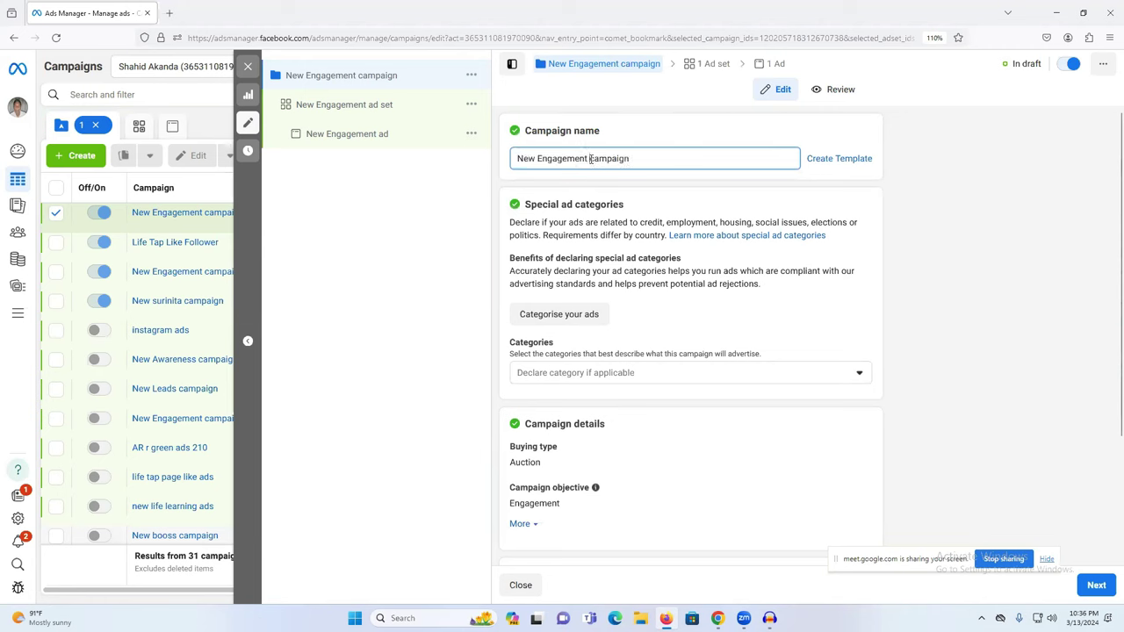
triple_click(590, 159)
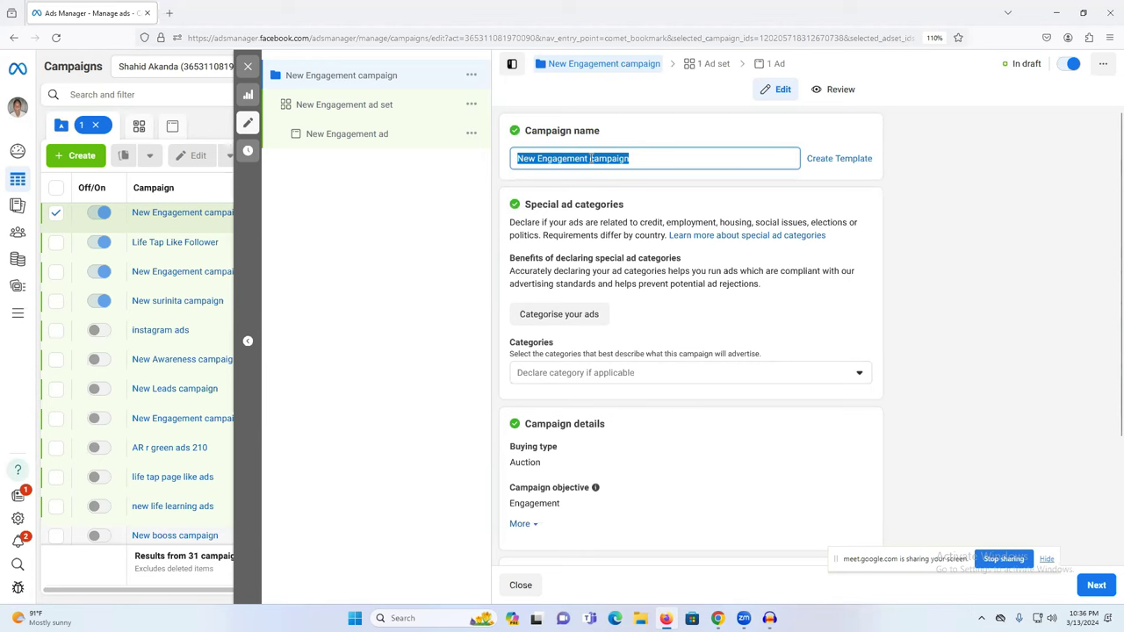
text(Ne)
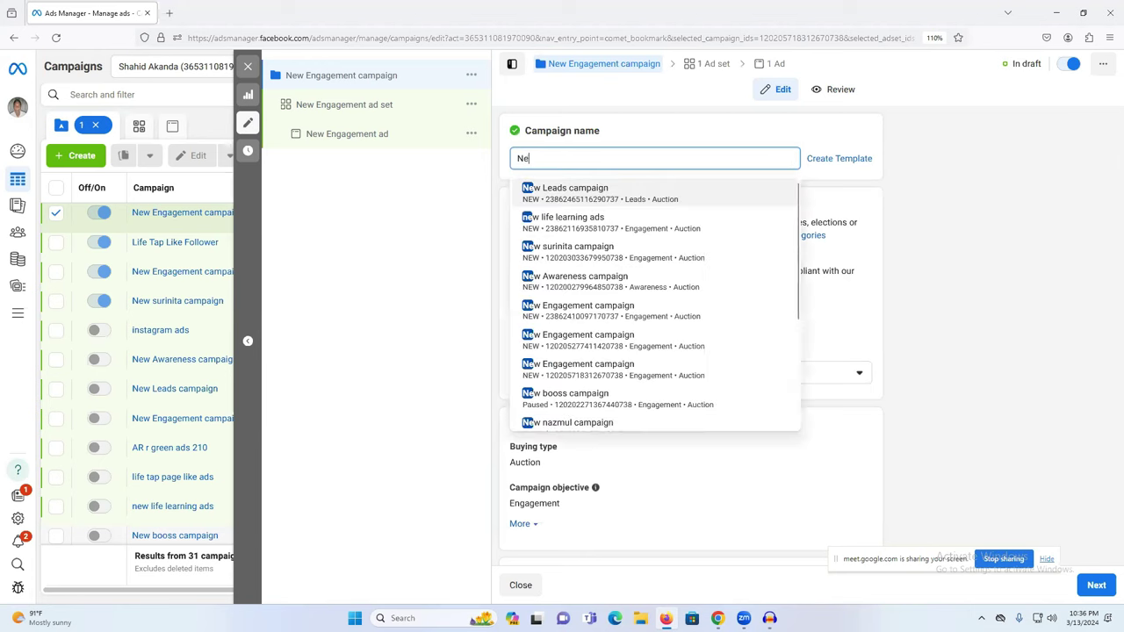
text(w l)
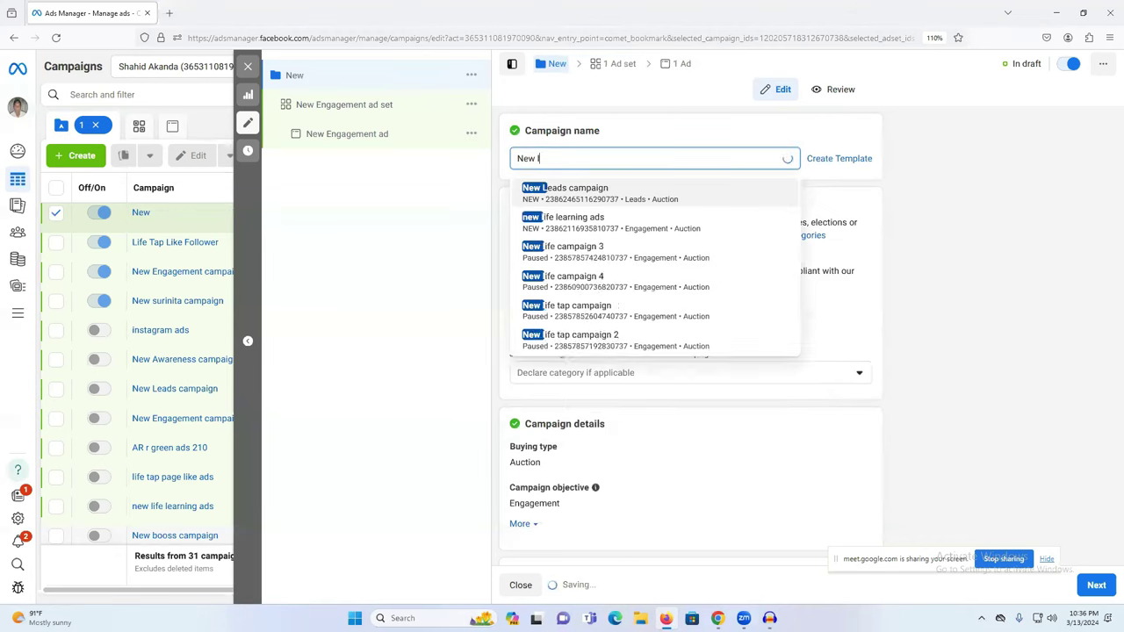
text(ife it)
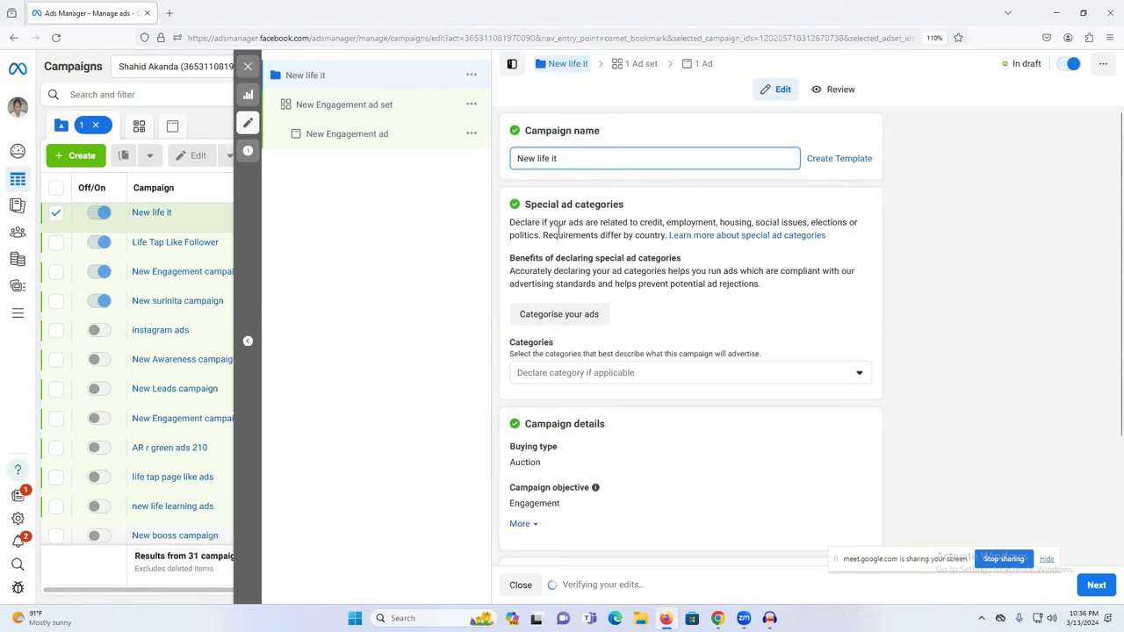
Scroll through the campaign details to review the remaining settings
drag(526, 205, 662, 206)
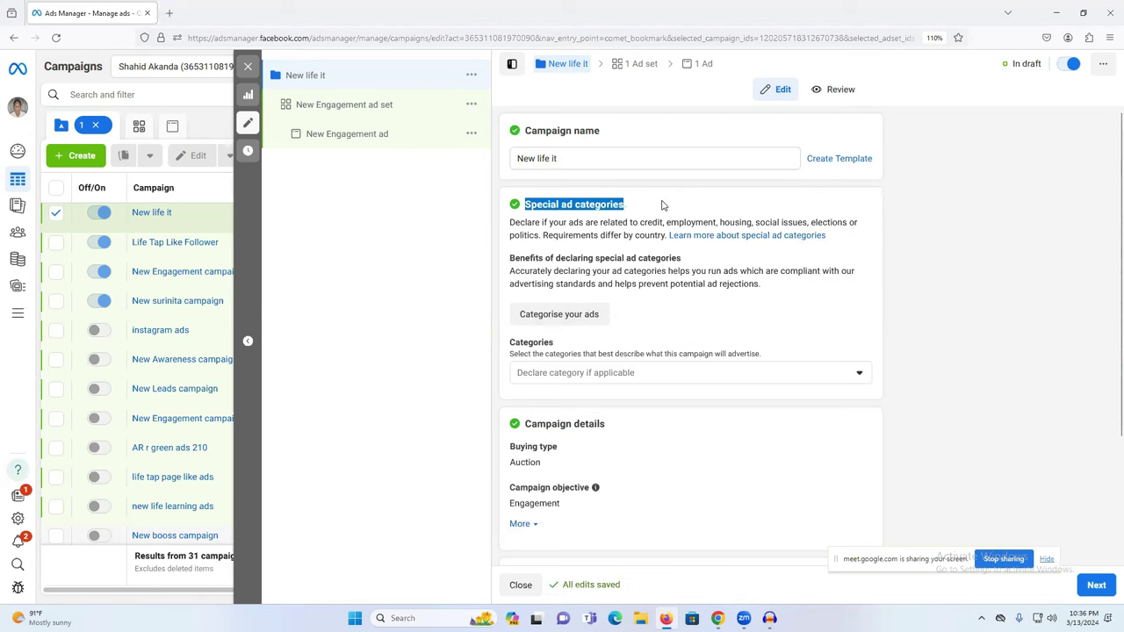
scroll(582, 284, down, 2)
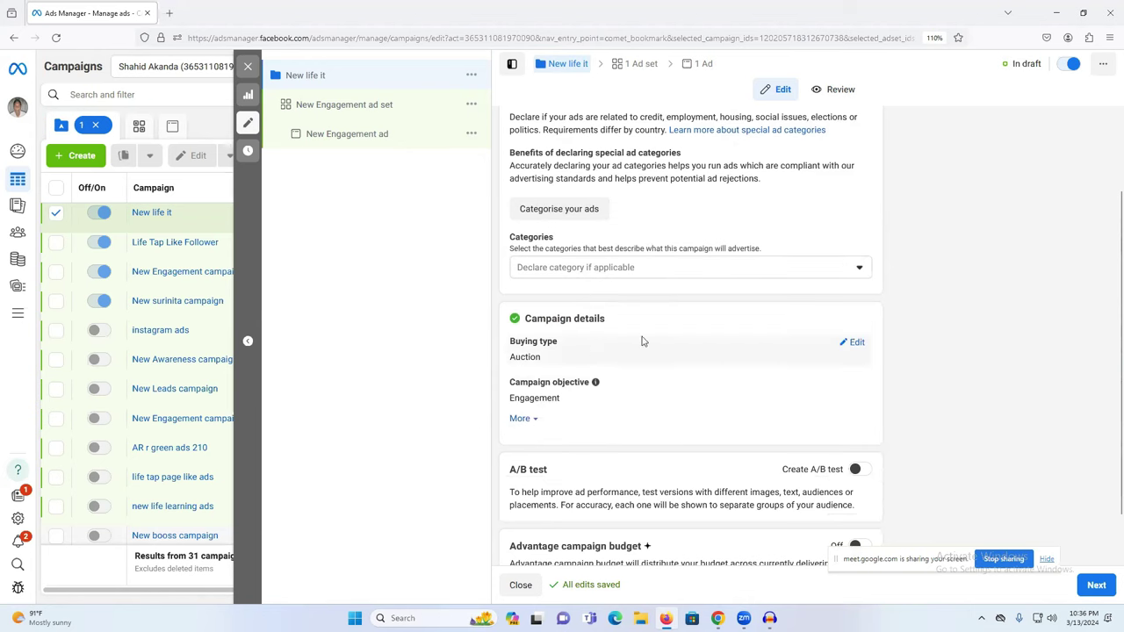
scroll(575, 383, down, 1)
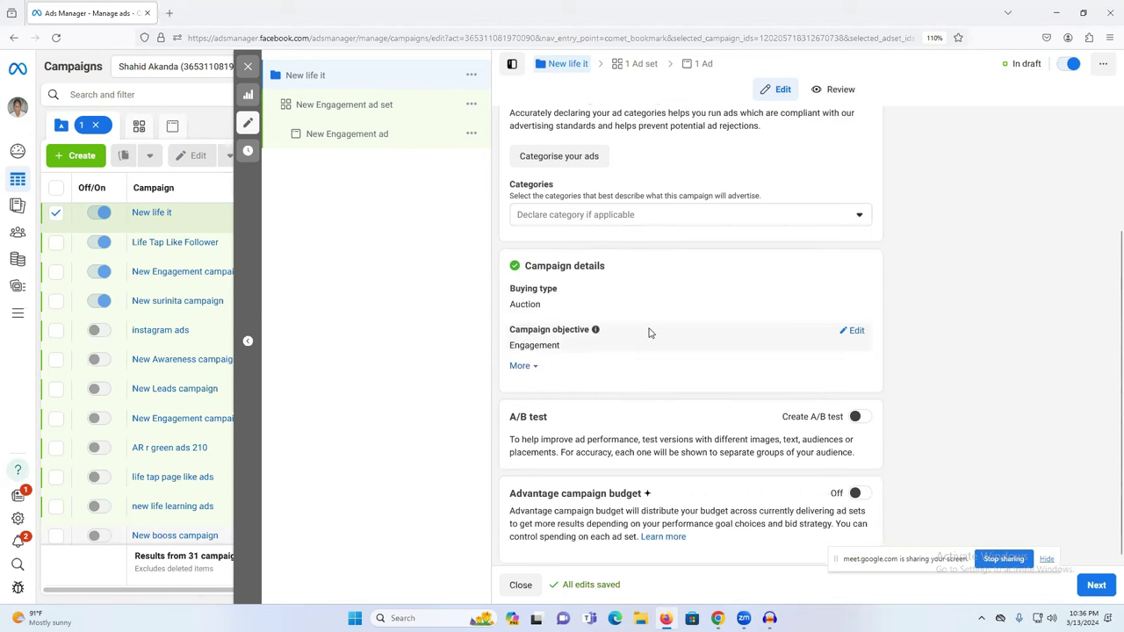
scroll(619, 369, down, 1)
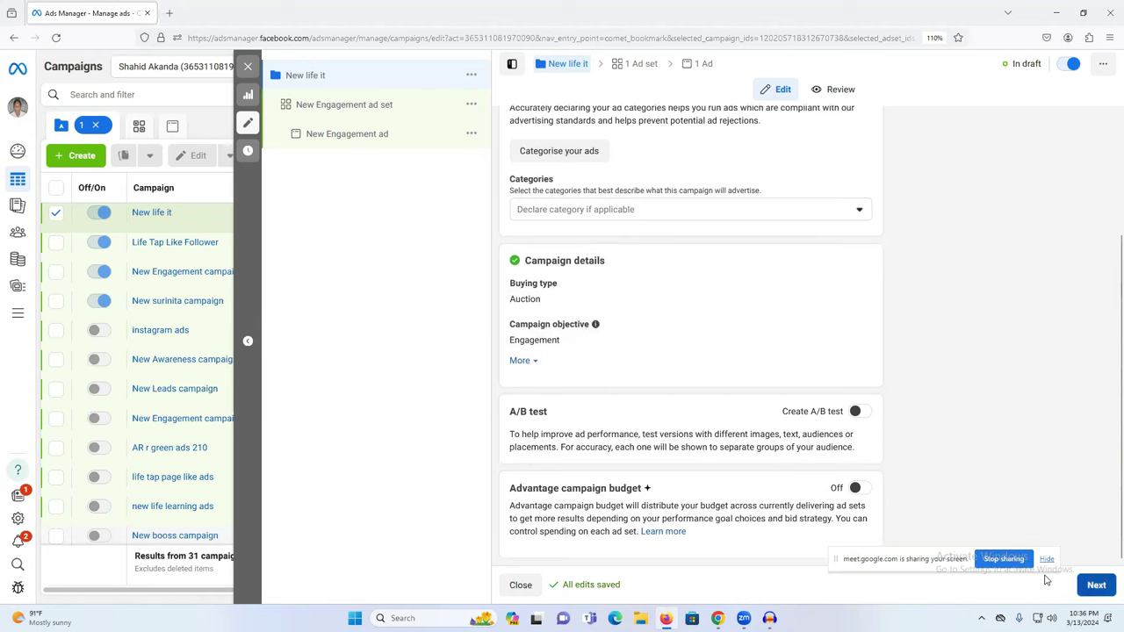
scroll(764, 263, up, 3)
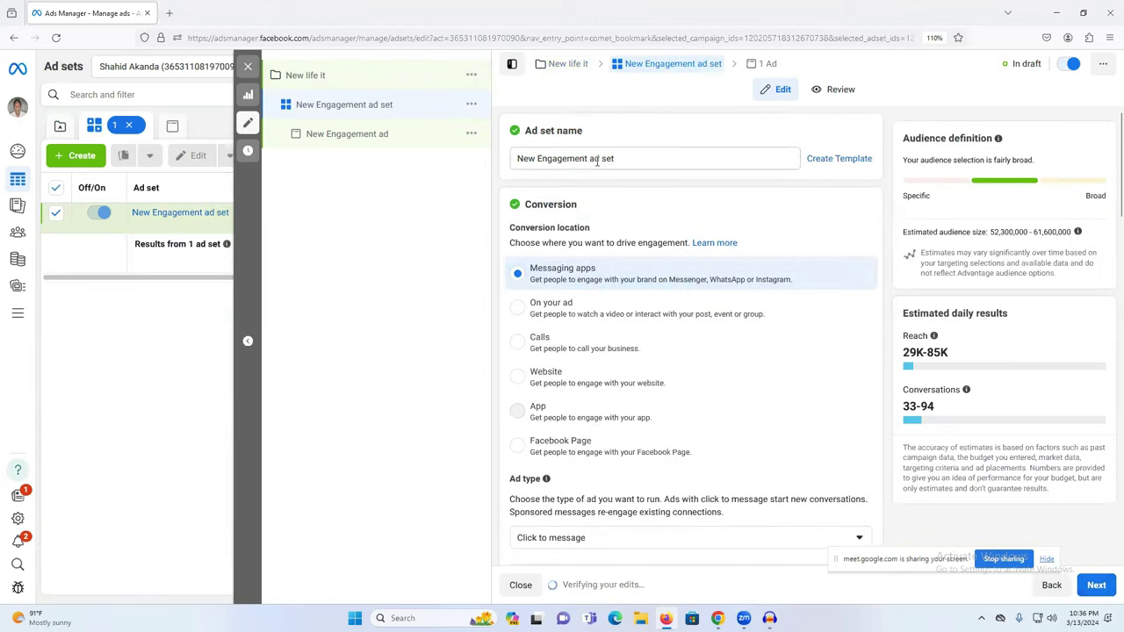
Replace 'New Engagement' in the ad set name with 'new life it', making 'new life it ad set'
triple_click(590, 160)
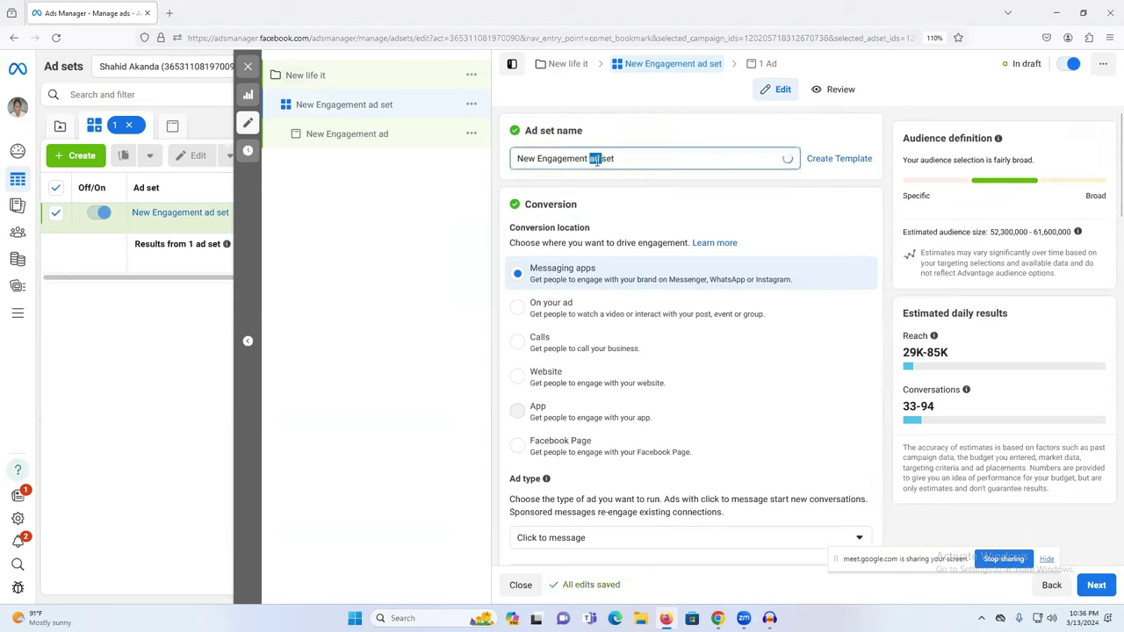
drag(590, 160, 505, 158)
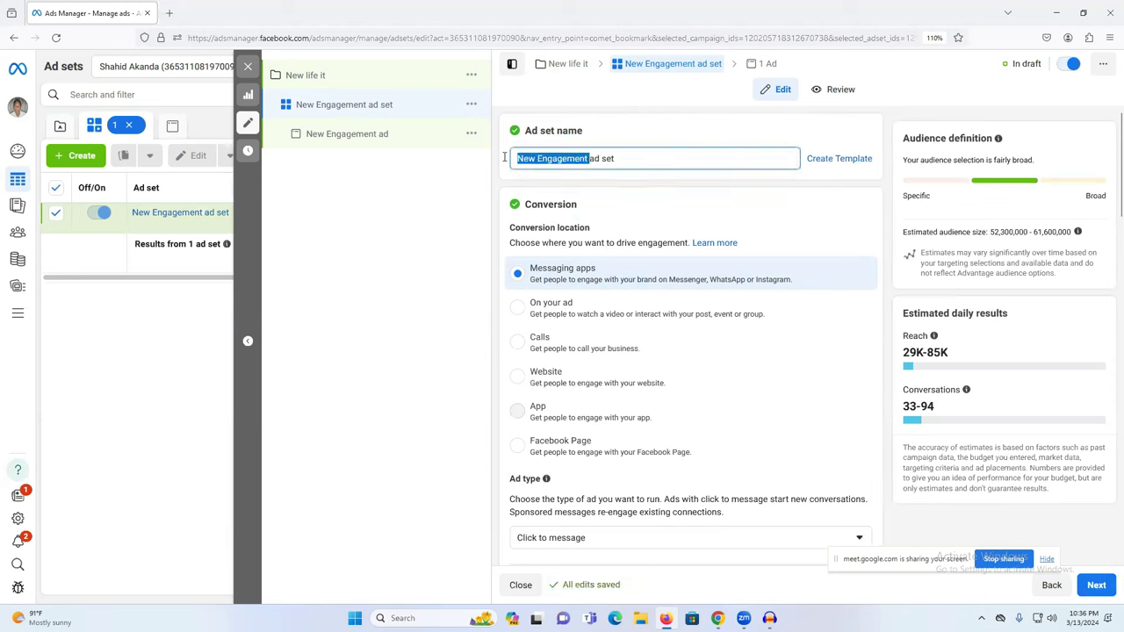
text(new )
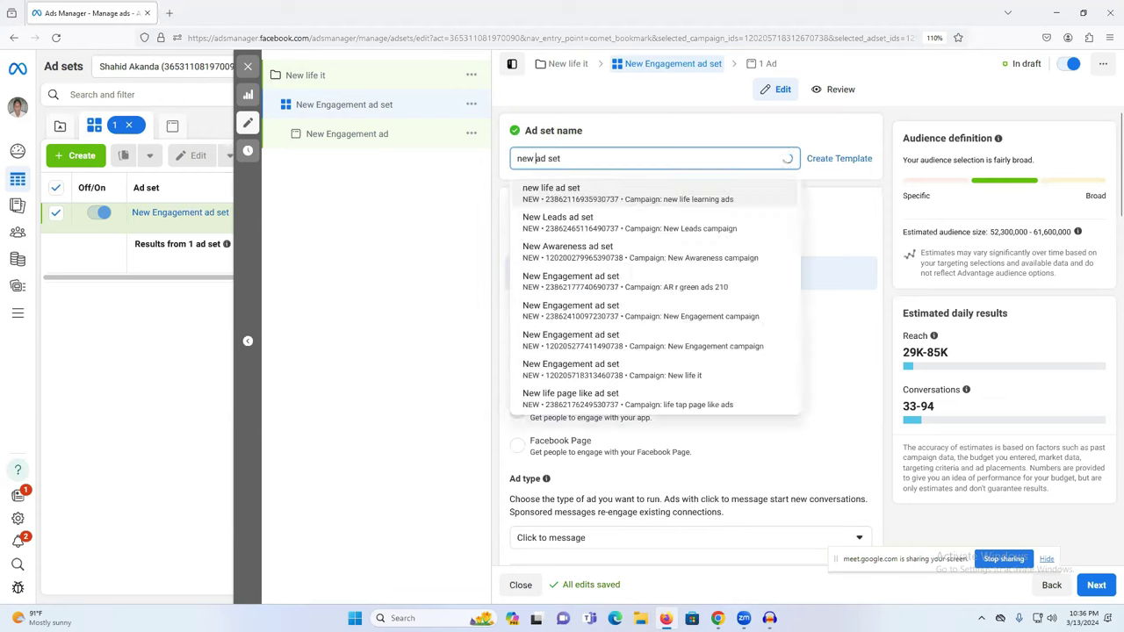
text(life)
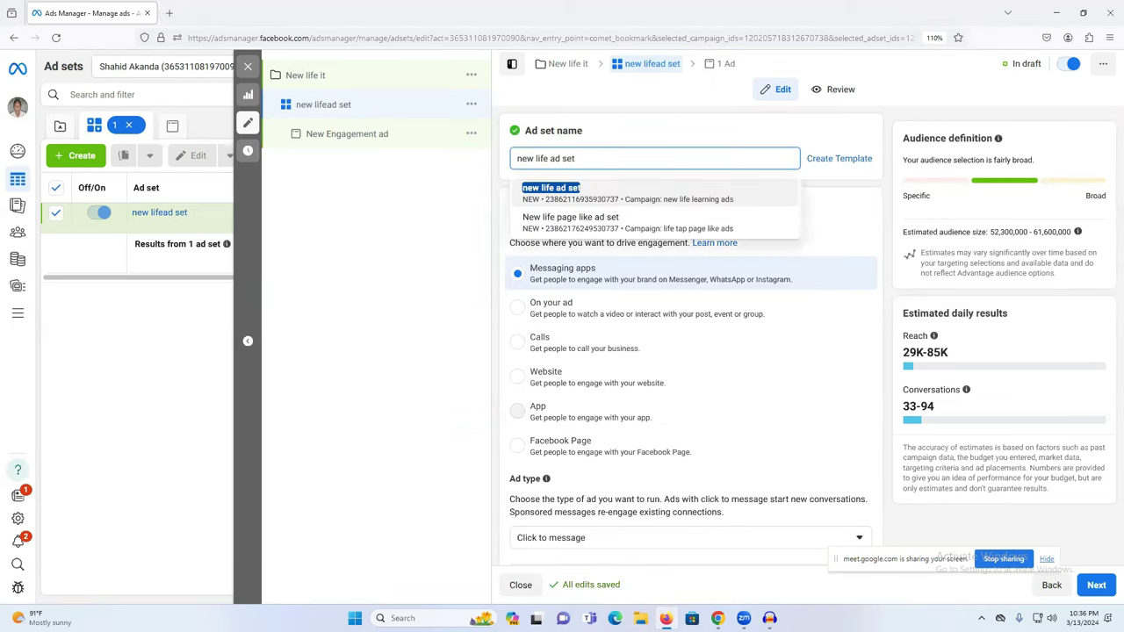
text( it)
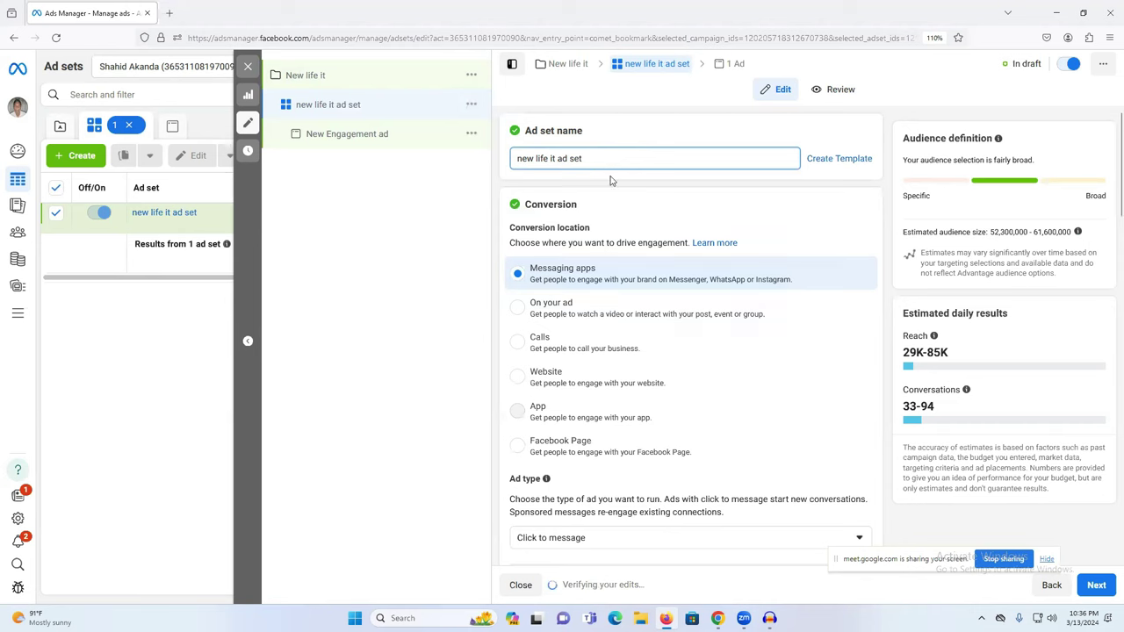
drag(597, 157, 520, 159)
click(441, 164)
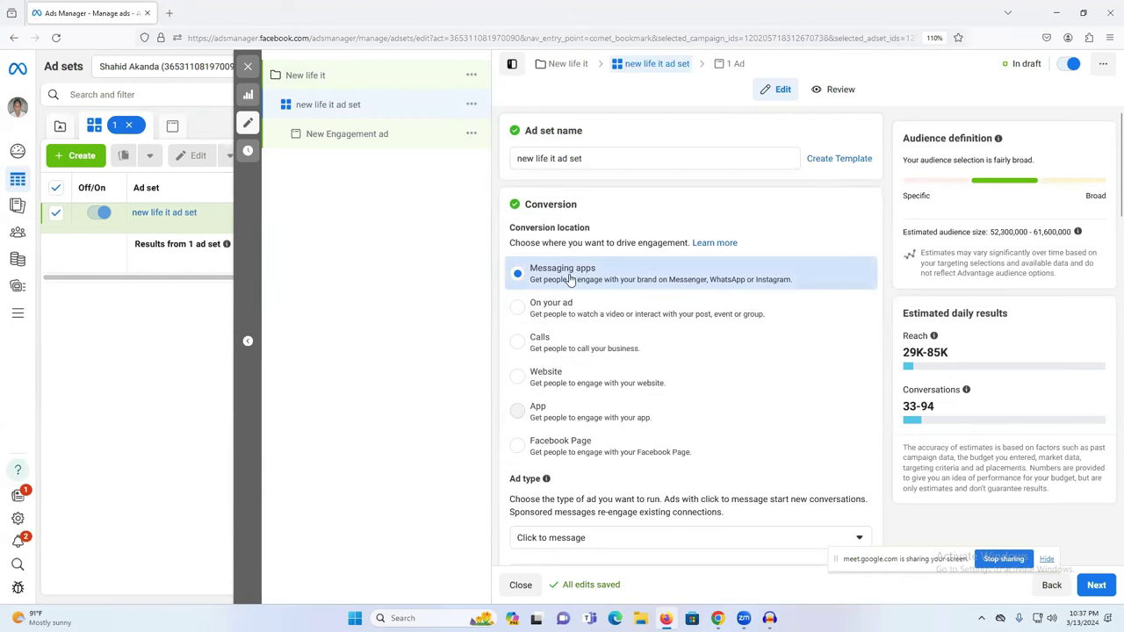
scroll(596, 280, down, 3)
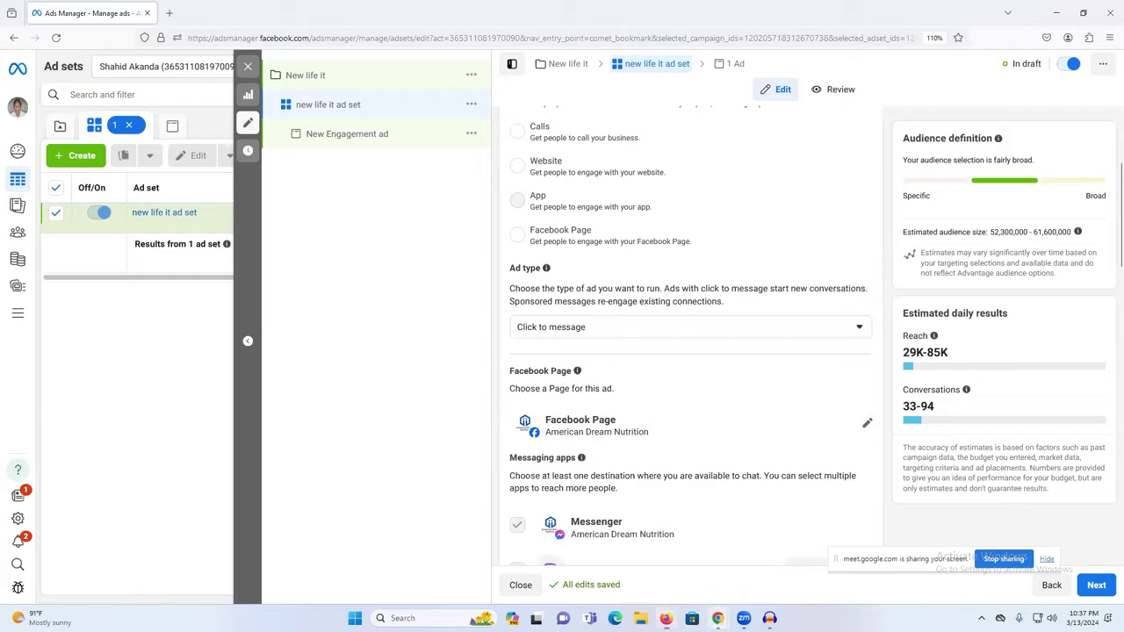
Admit the waiting participant into the video call and return to the ad set editor
mouse_move(717, 618)
click(653, 553)
click(1050, 539)
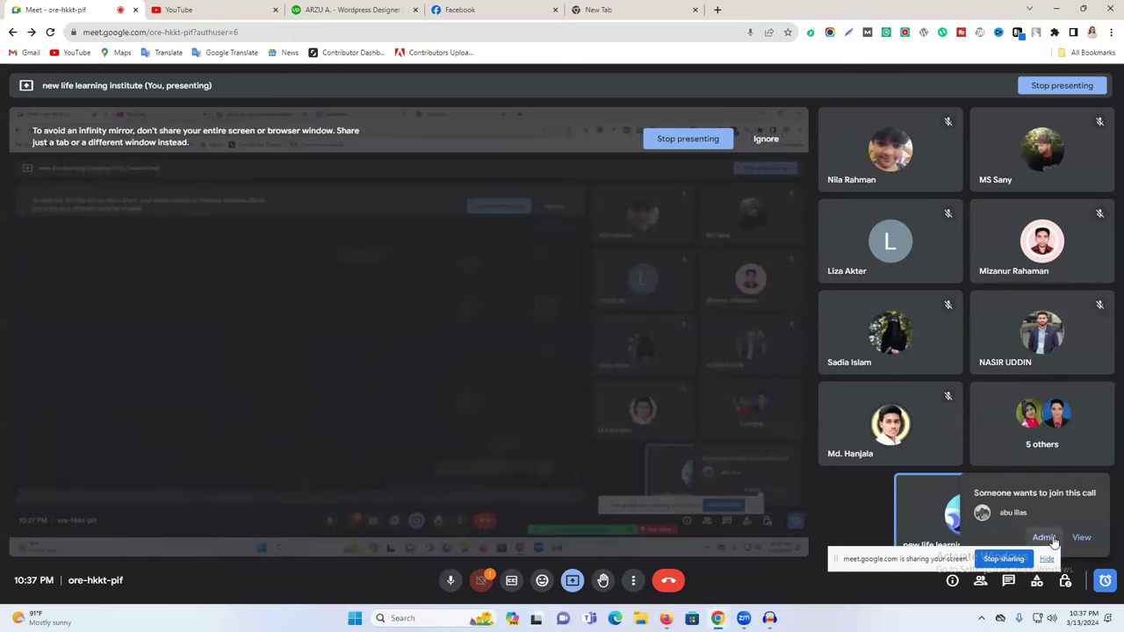
click(666, 619)
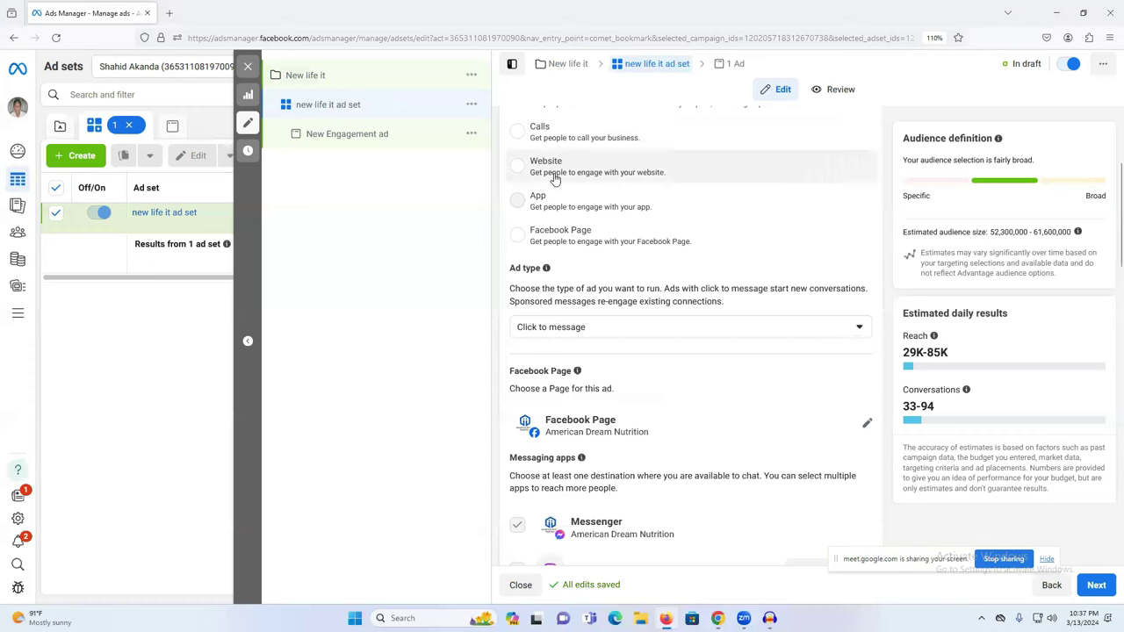
Change the ad set's Facebook Page to New Life Learning Institute
scroll(577, 256, down, 2)
scroll(576, 248, up, 1)
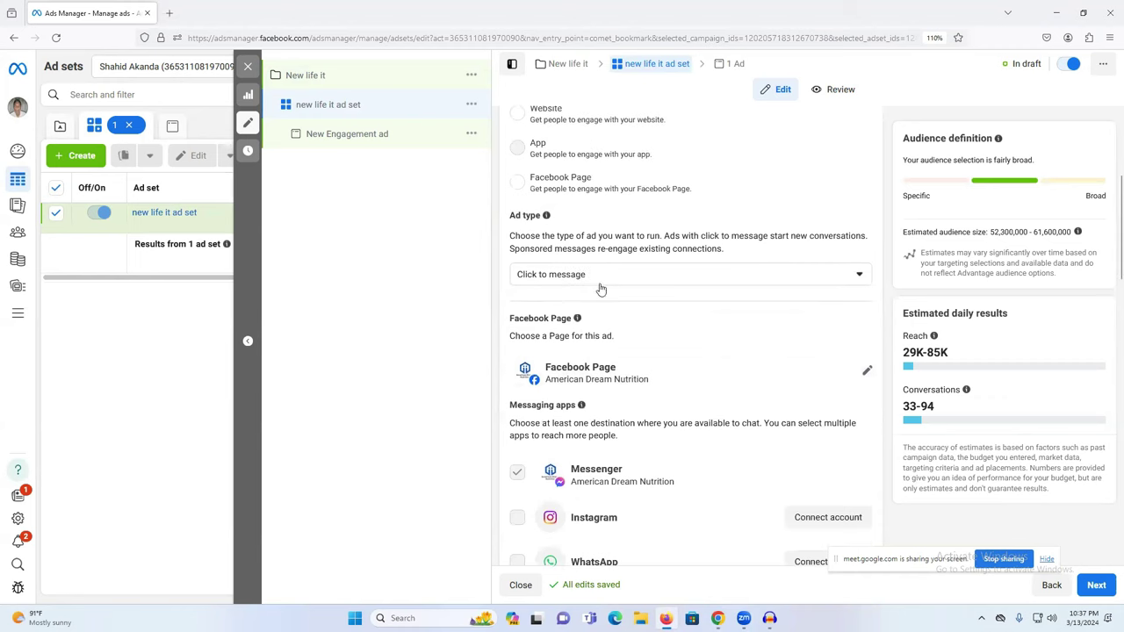
scroll(659, 325, down, 1)
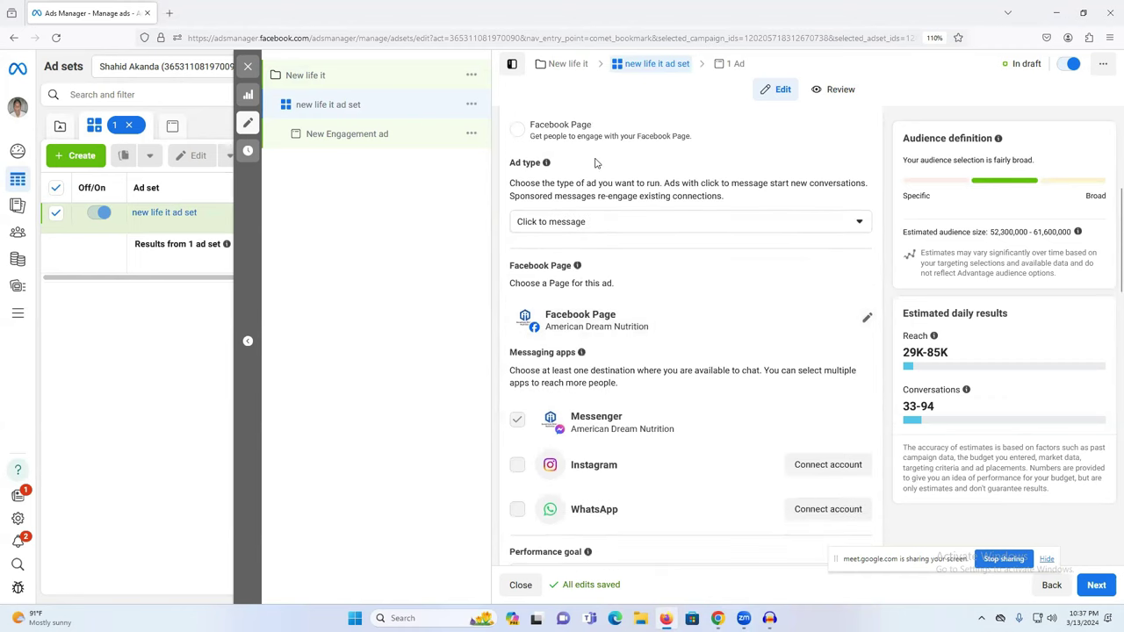
scroll(604, 250, down, 1)
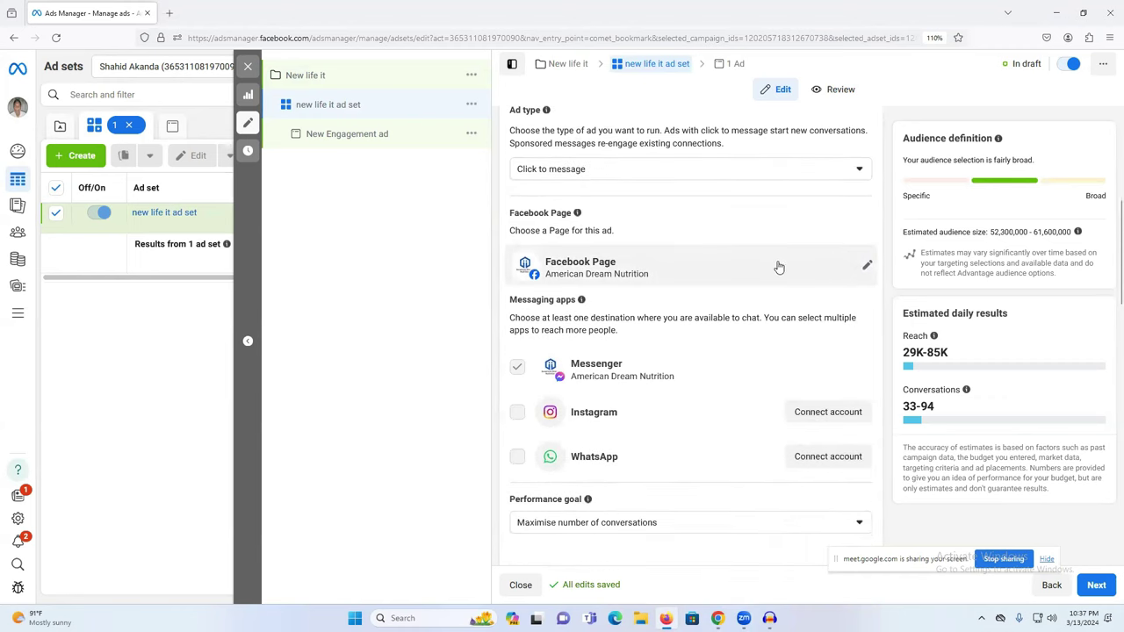
click(867, 268)
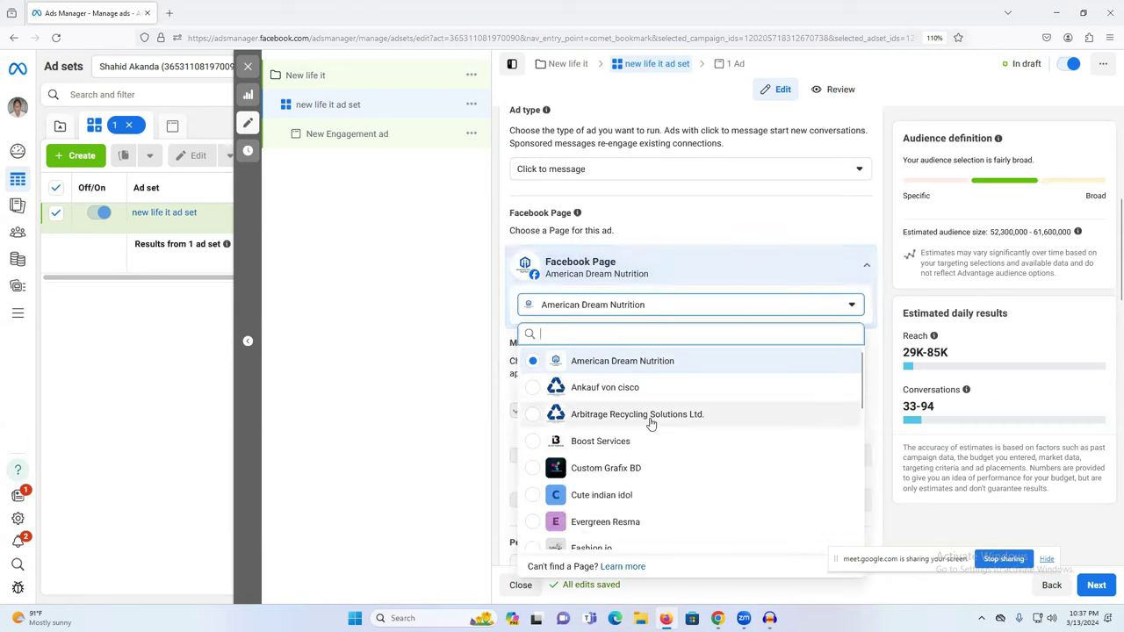
scroll(654, 422, down, 2)
scroll(658, 422, down, 2)
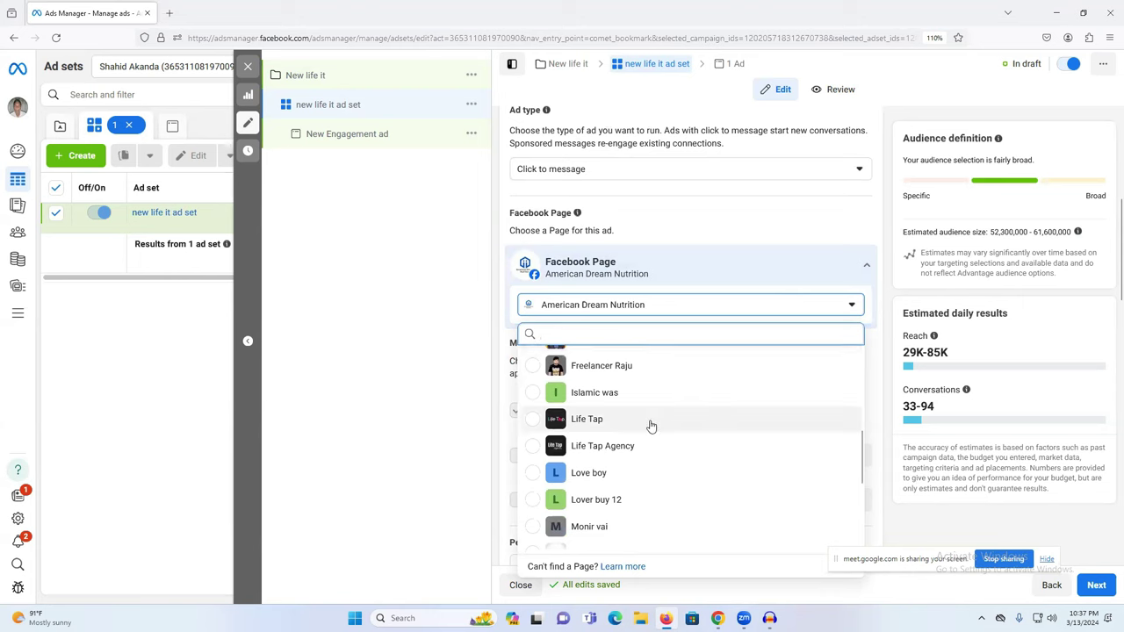
scroll(657, 453, down, 3)
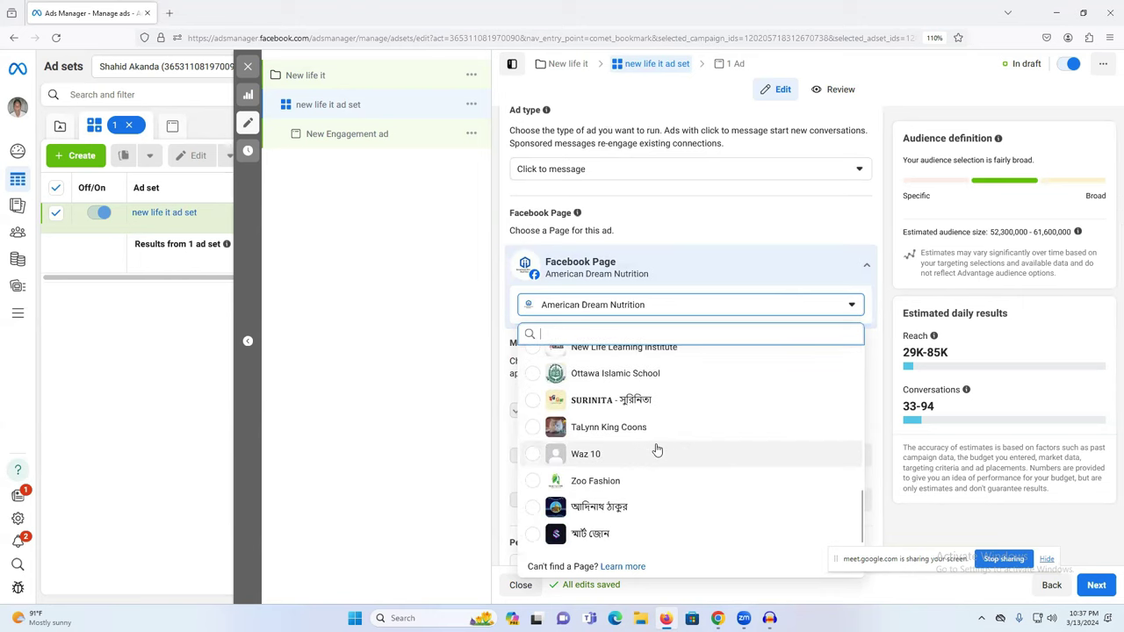
scroll(657, 450, up, 4)
scroll(657, 448, down, 2)
scroll(657, 449, up, 1)
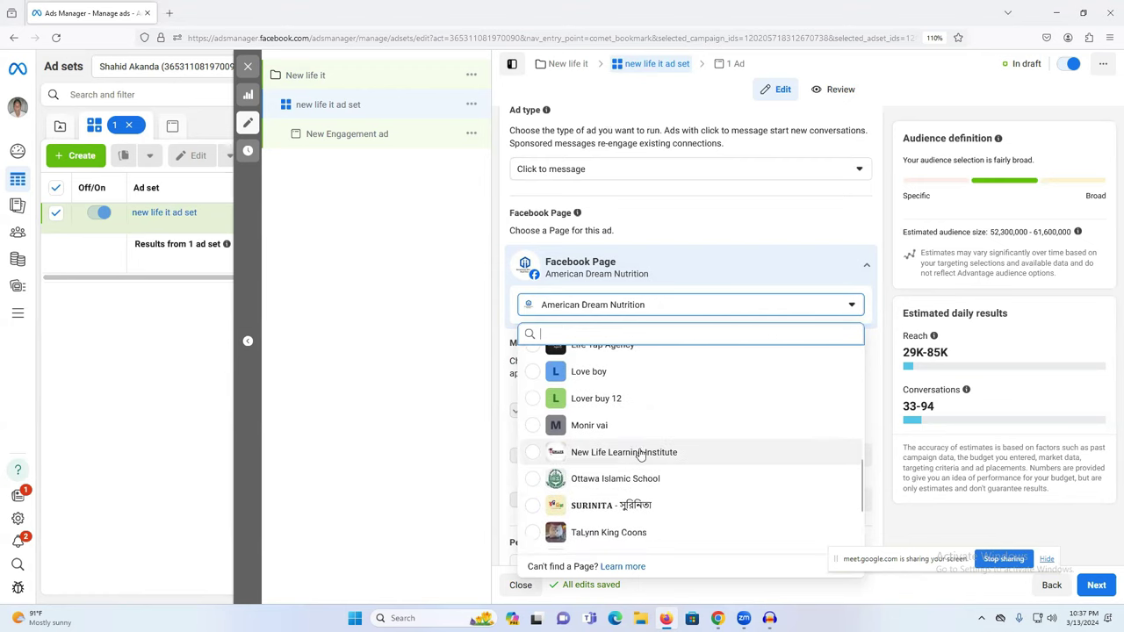
click(676, 452)
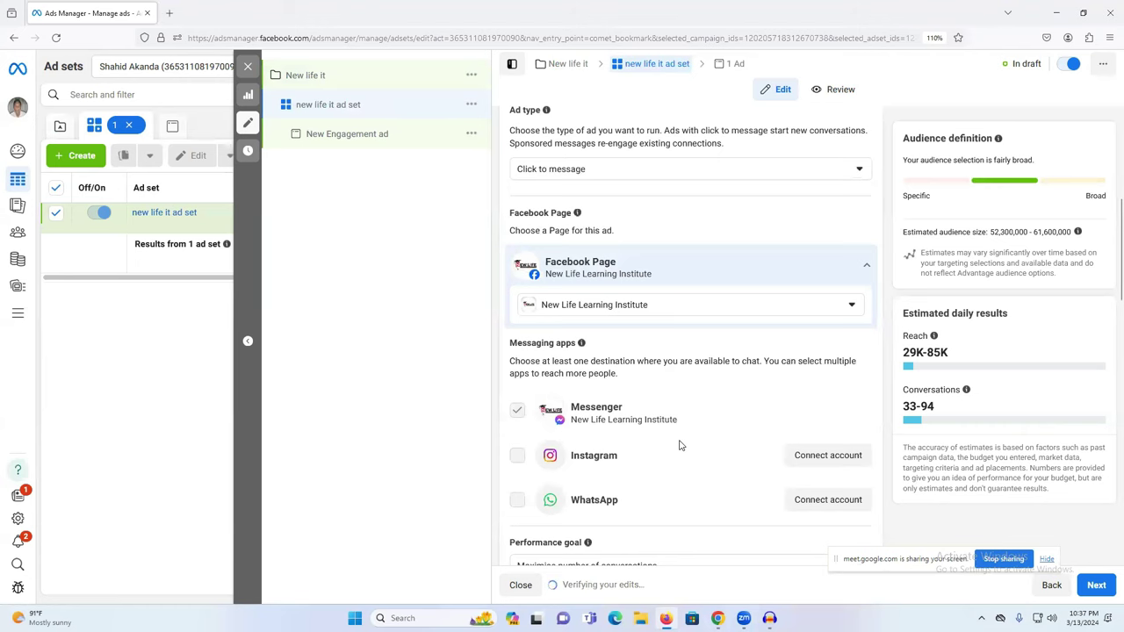
Check the performance goal options, keeping Maximise number of conversations, and select the bid cap field
scroll(667, 260, down, 1)
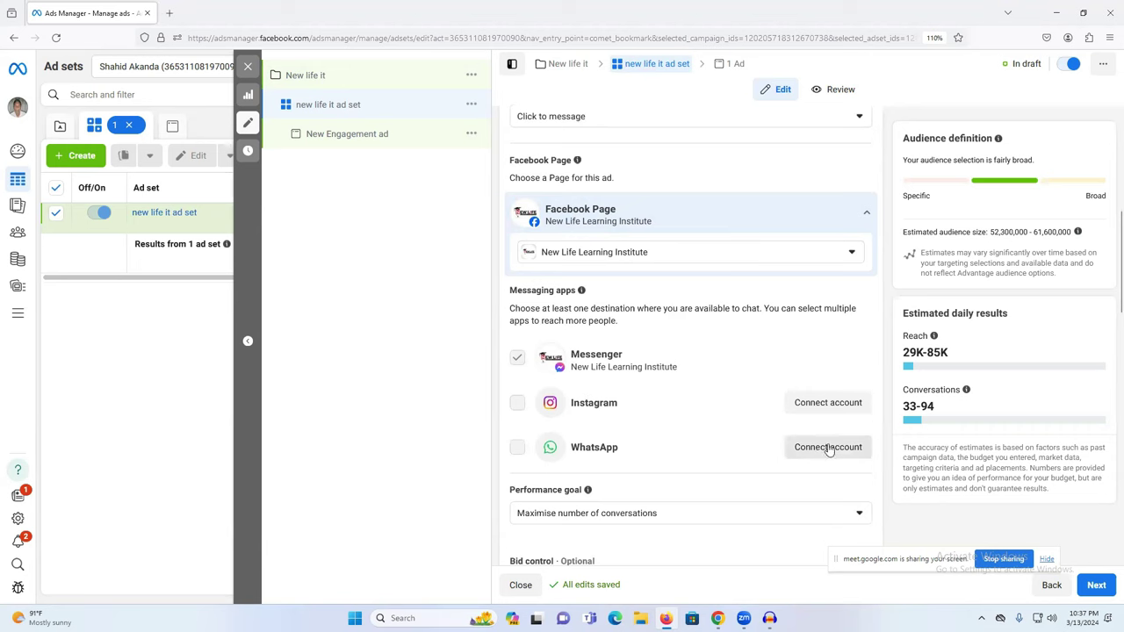
scroll(685, 351, down, 2)
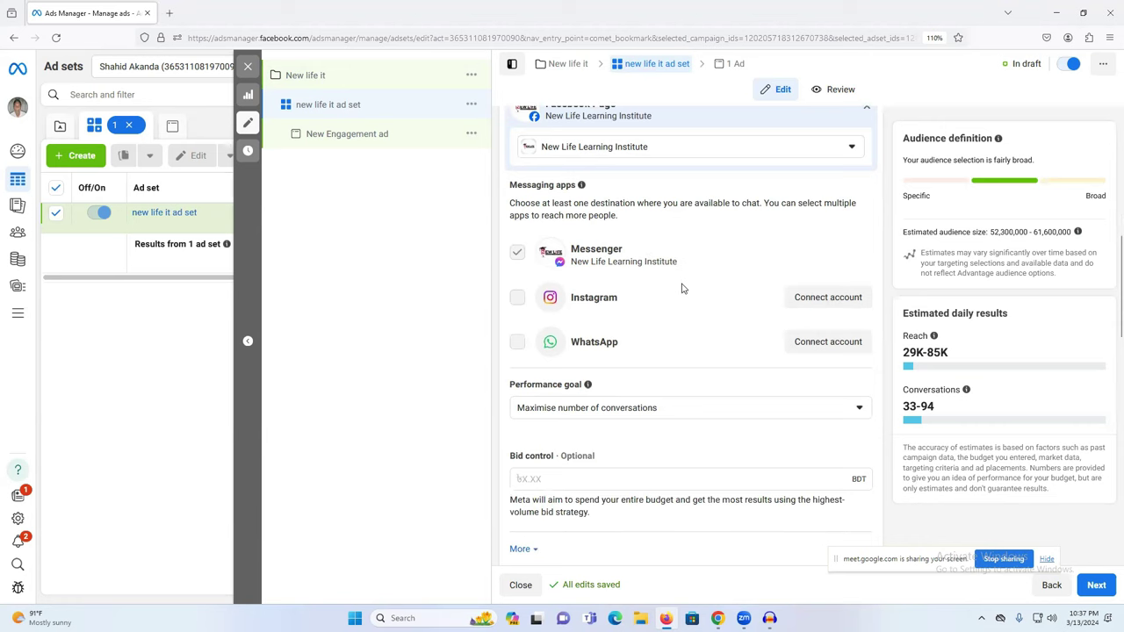
scroll(683, 289, down, 3)
click(559, 254)
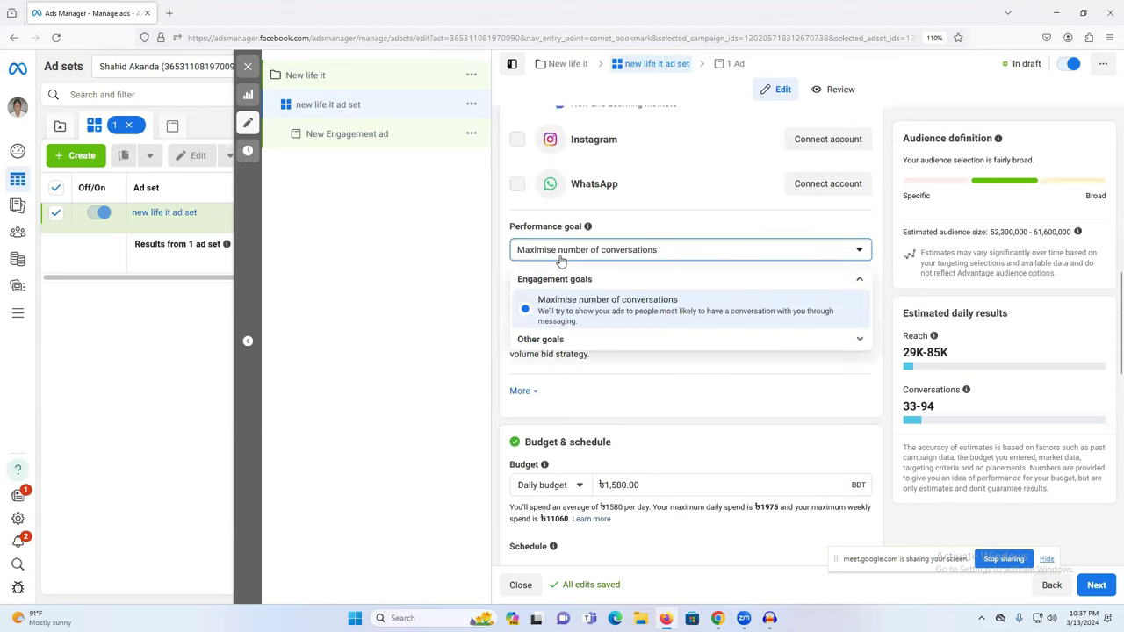
click(713, 205)
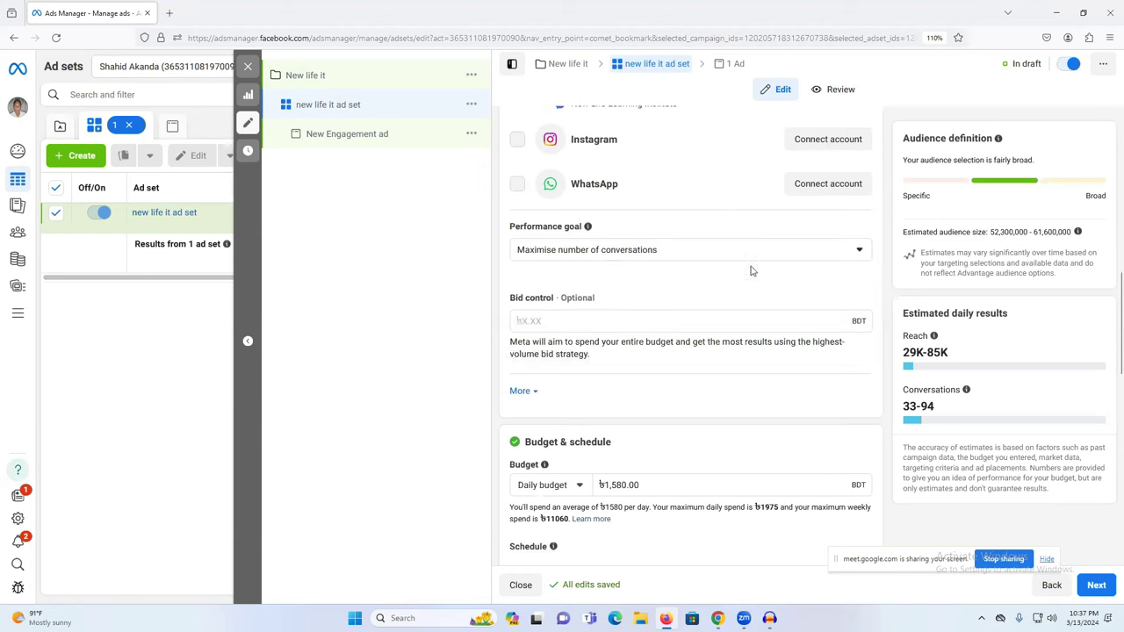
scroll(750, 270, down, 1)
click(585, 272)
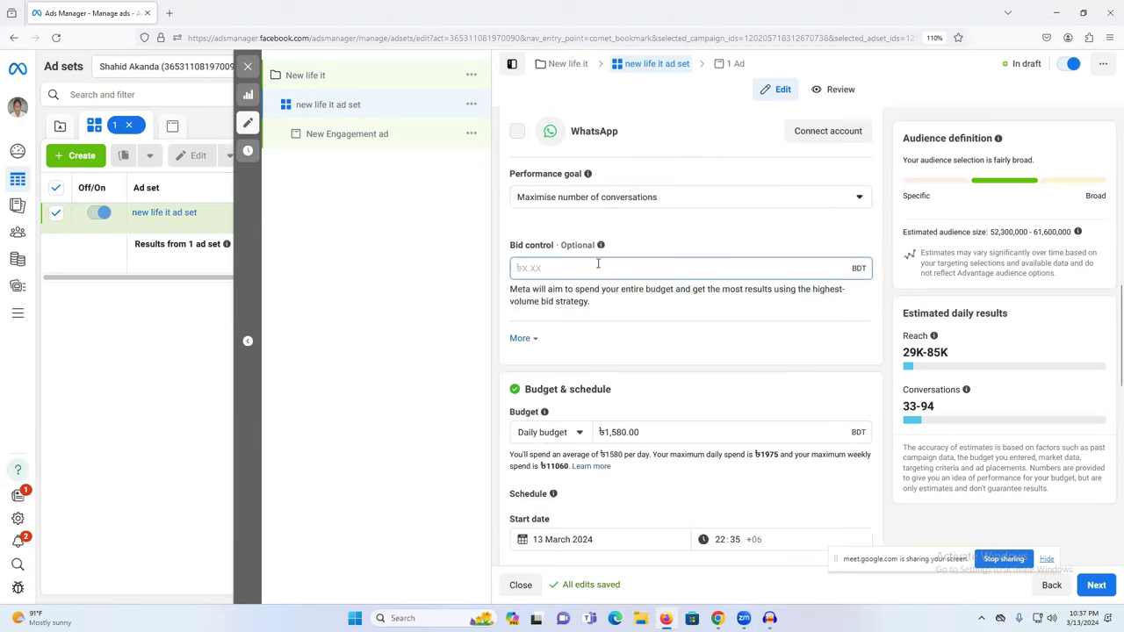
scroll(597, 263, down, 1)
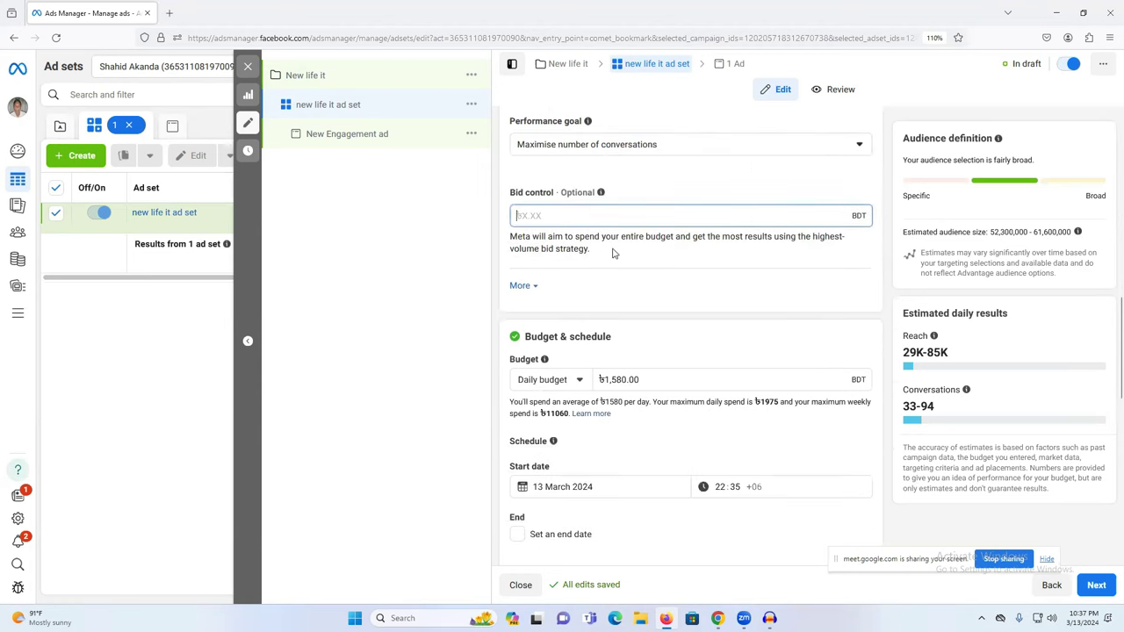
Show the extra bid settings and change the daily budget to ৳1,000.00, keeping Daily budget type
click(537, 288)
scroll(583, 305, down, 3)
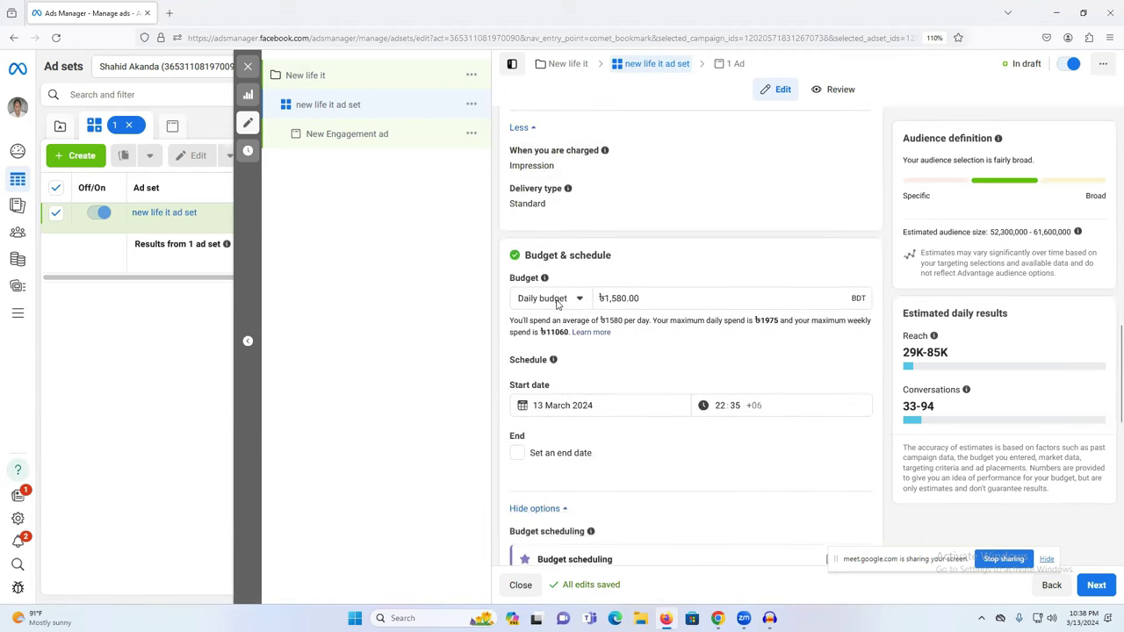
click(556, 301)
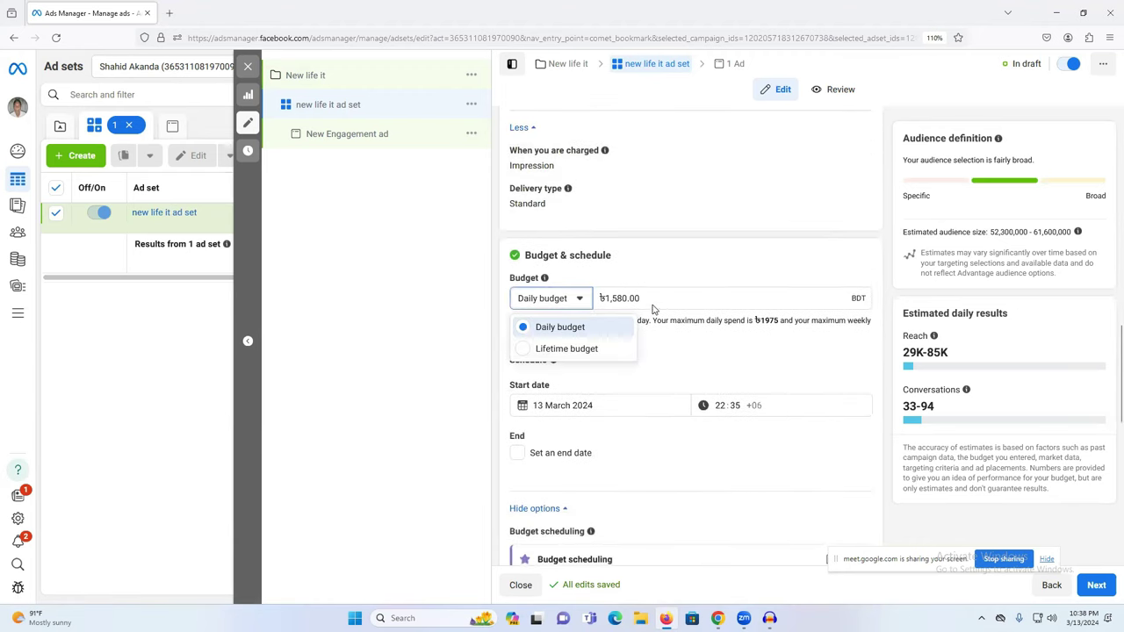
click(613, 298)
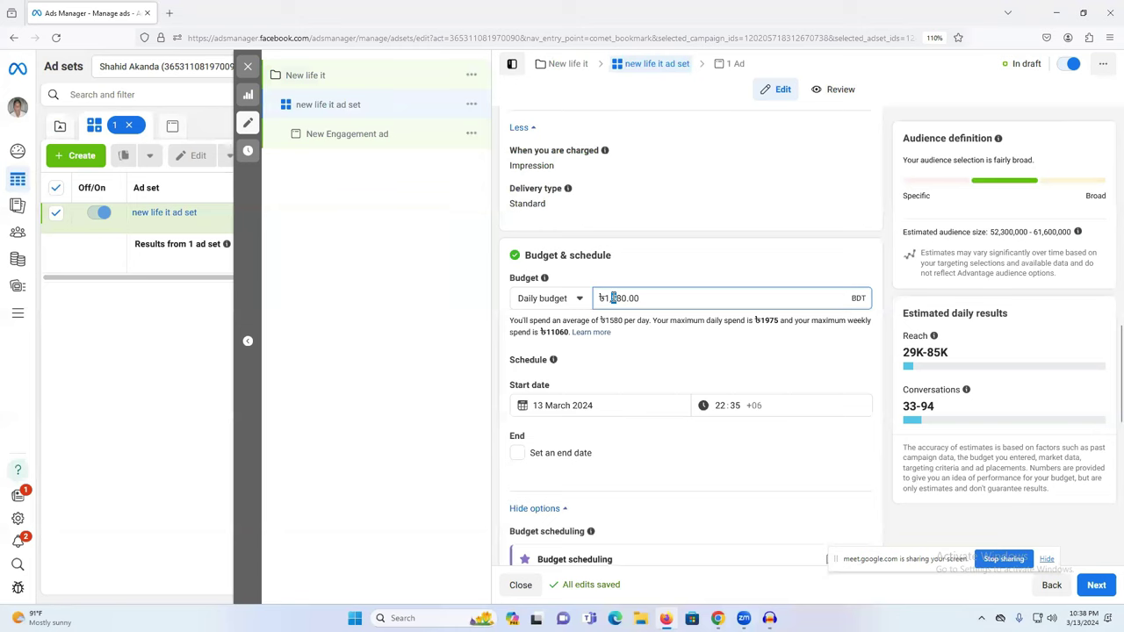
text(00)
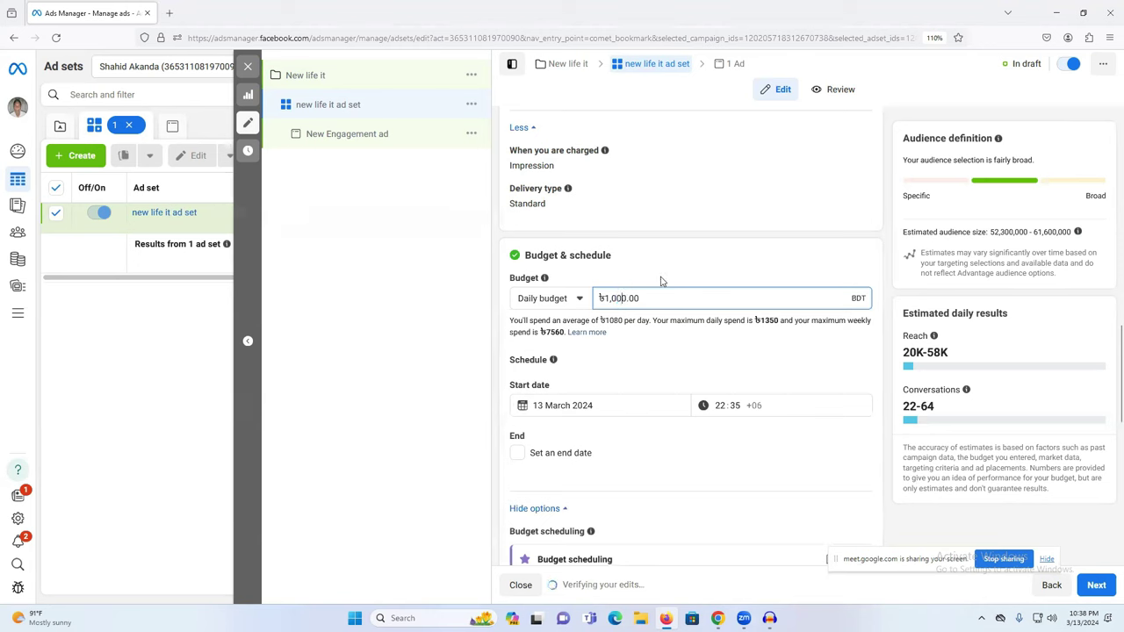
click(663, 280)
click(612, 298)
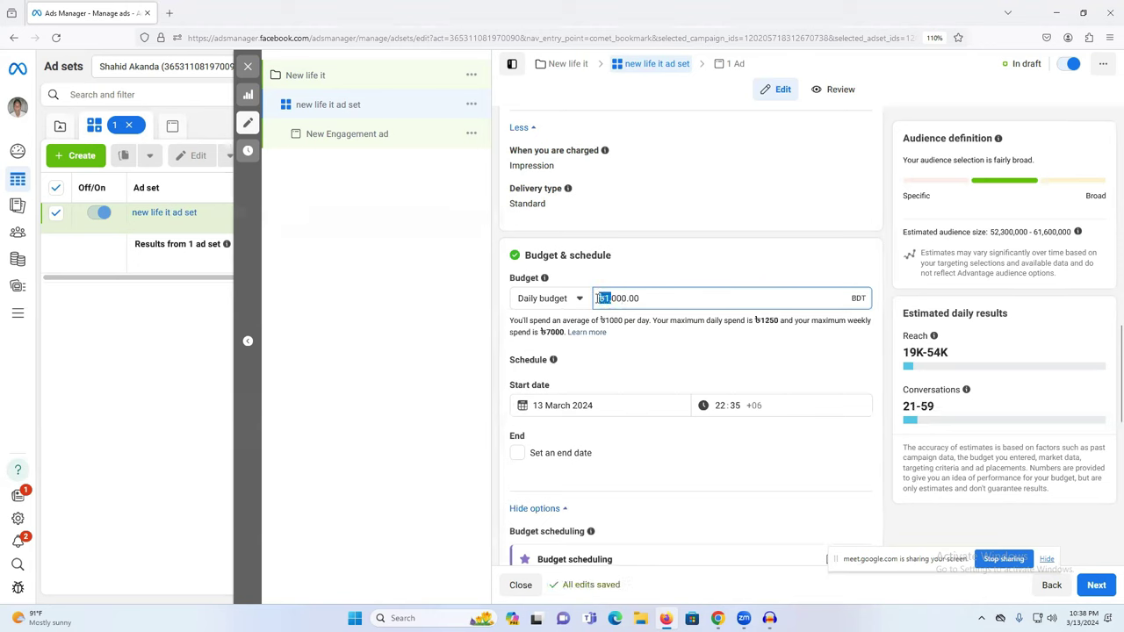
click(640, 364)
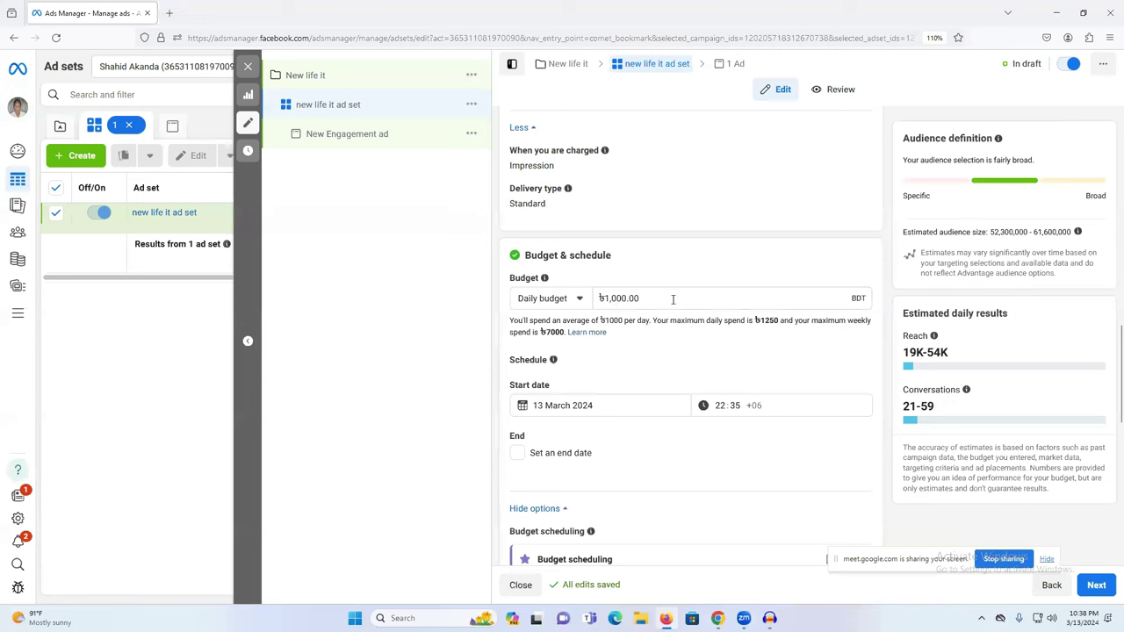
triple_click(609, 297)
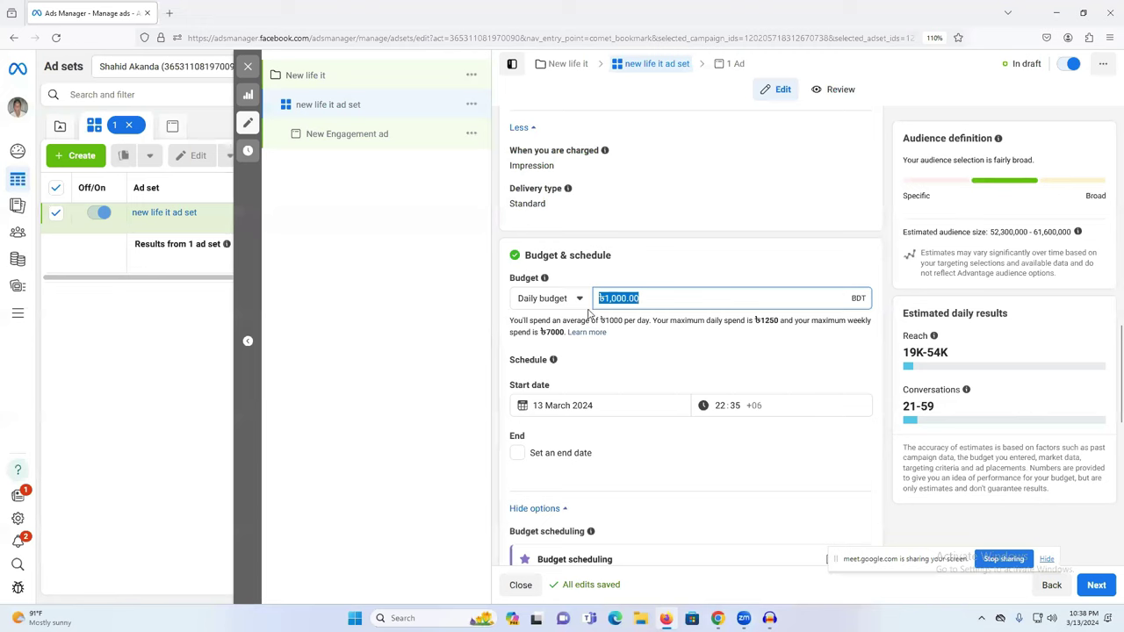
click(550, 300)
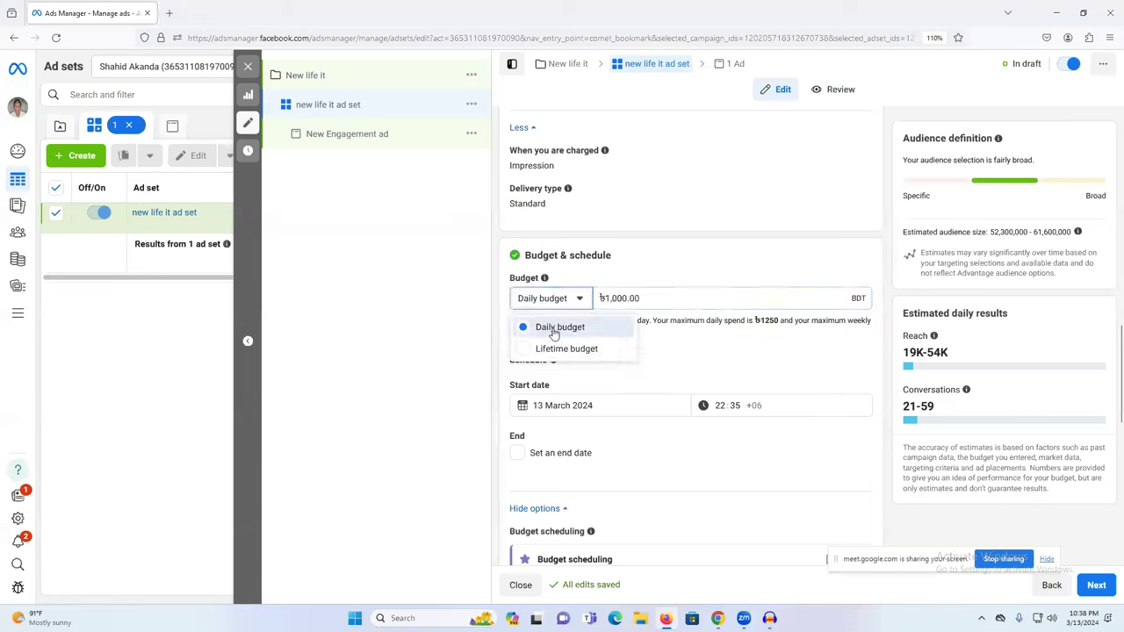
click(761, 361)
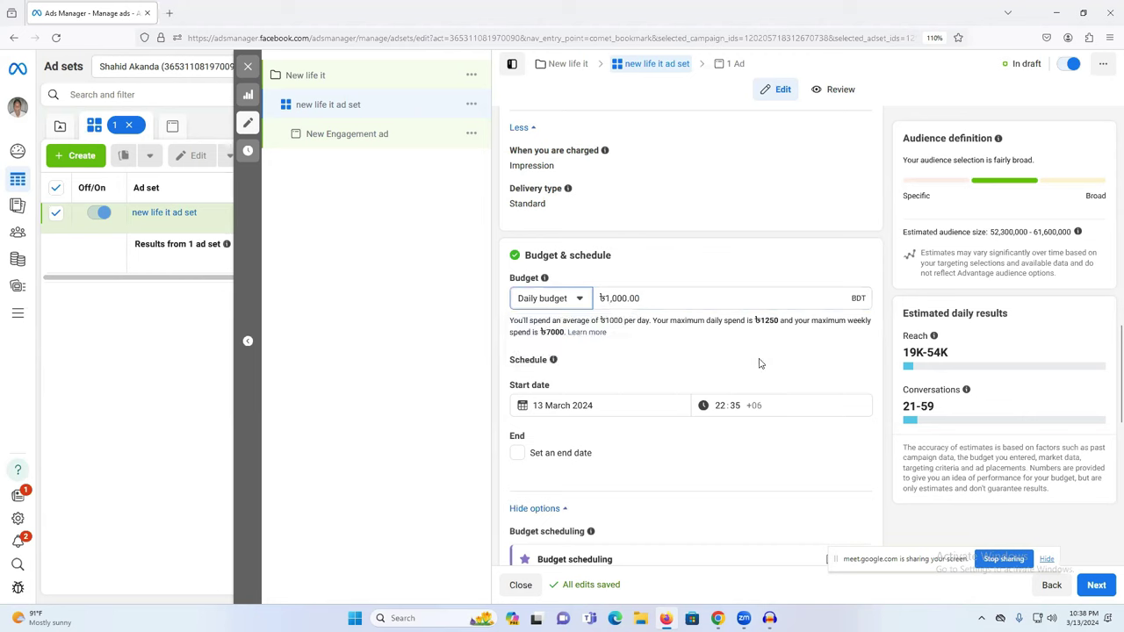
Keep the ad set start at 13 March 2024, 22:35
click(551, 405)
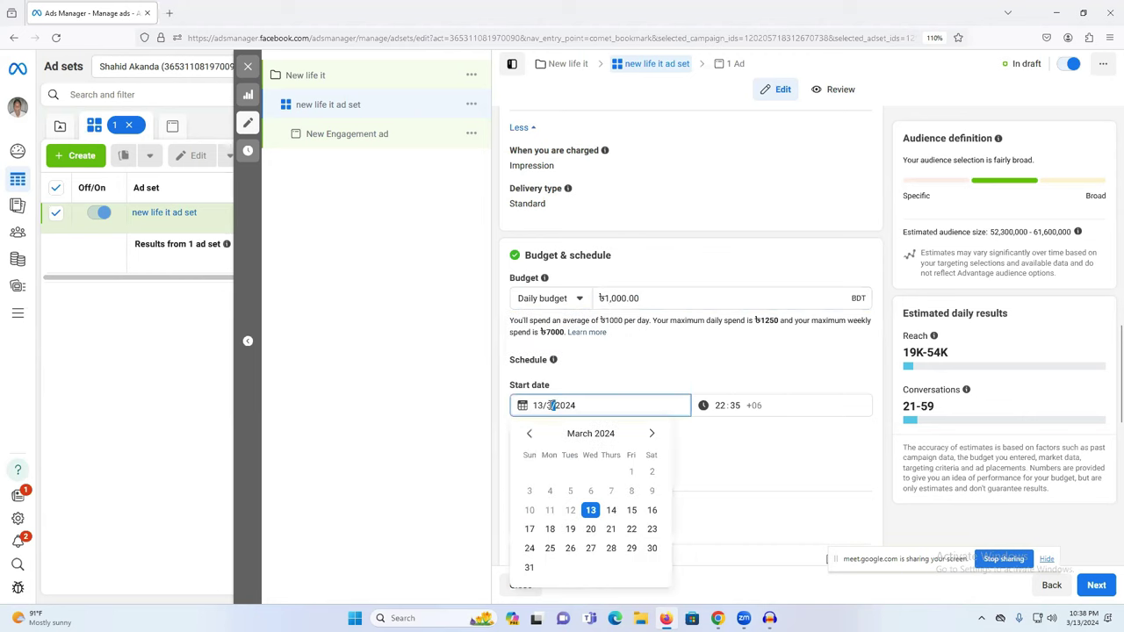
click(621, 385)
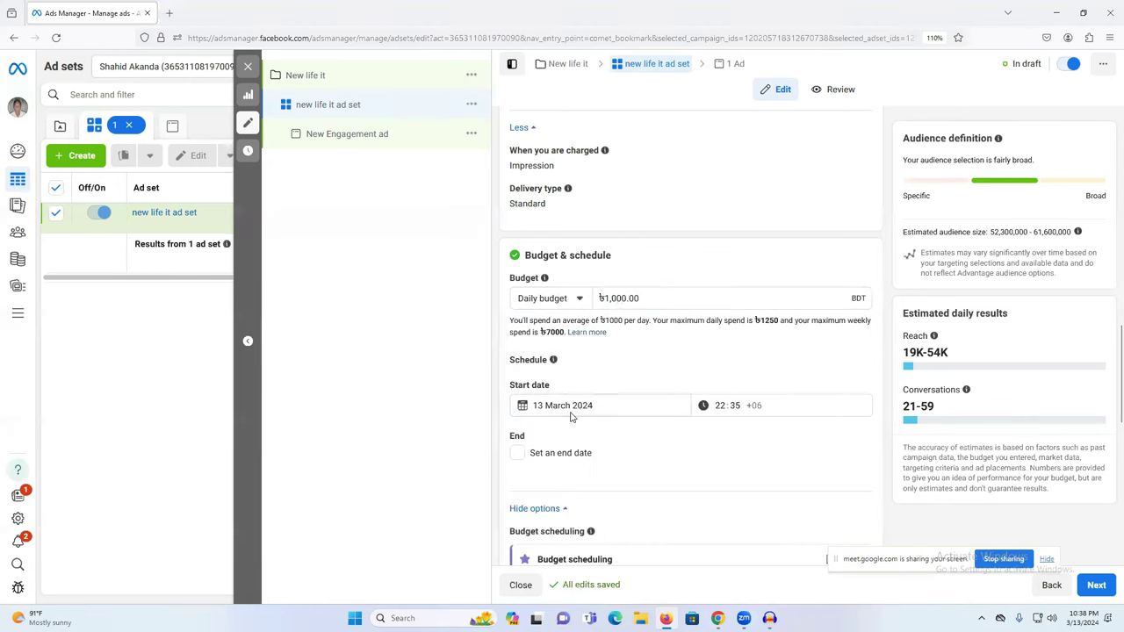
click(543, 405)
click(703, 384)
click(592, 405)
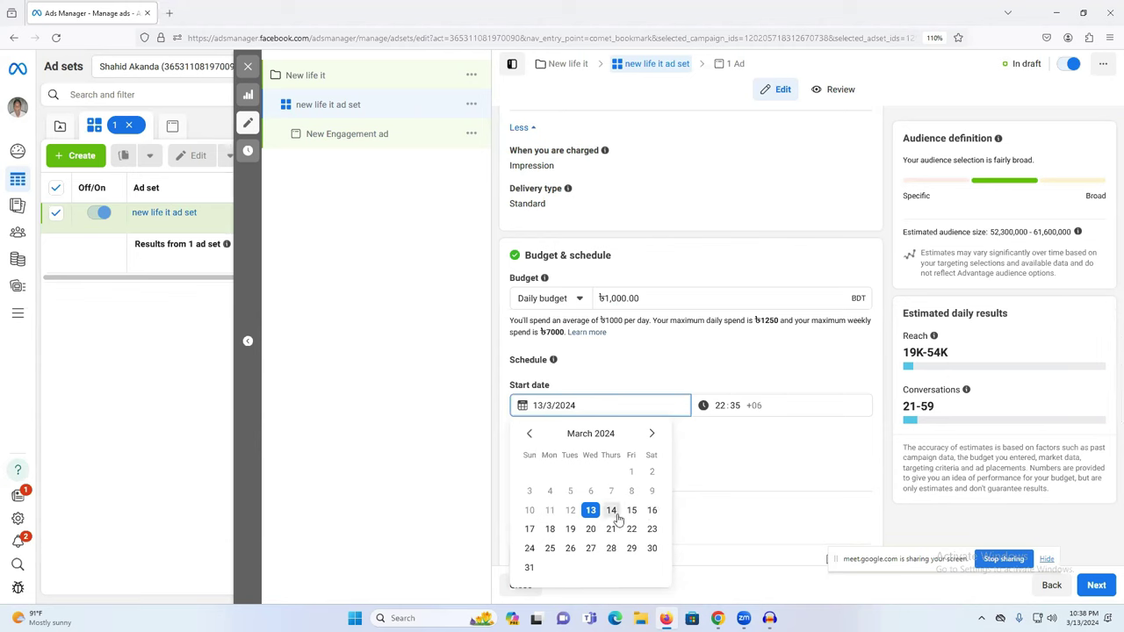
click(715, 454)
click(720, 406)
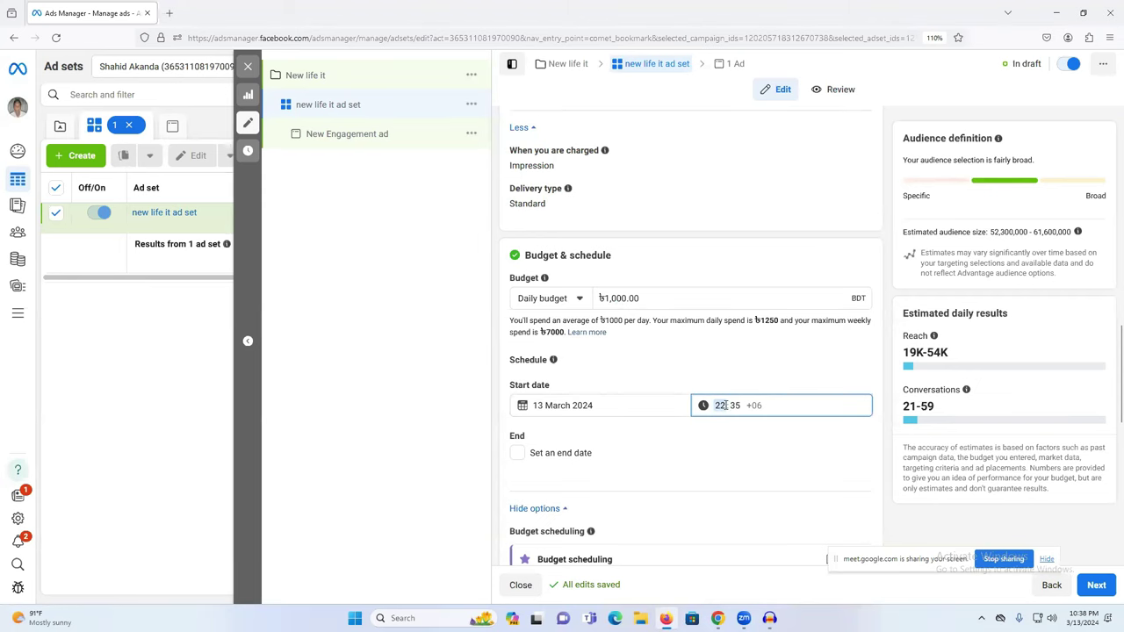
click(673, 477)
Leave the ad set with no end date so ads run continuously
click(516, 457)
scroll(562, 403, down, 2)
click(565, 377)
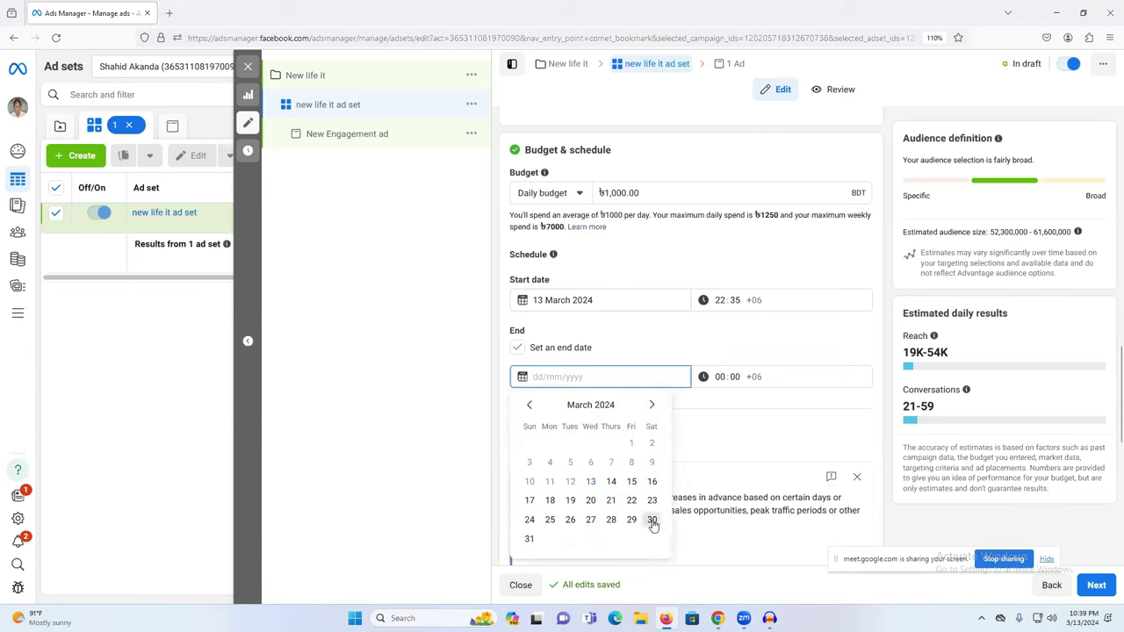
click(716, 434)
scroll(713, 430, down, 2)
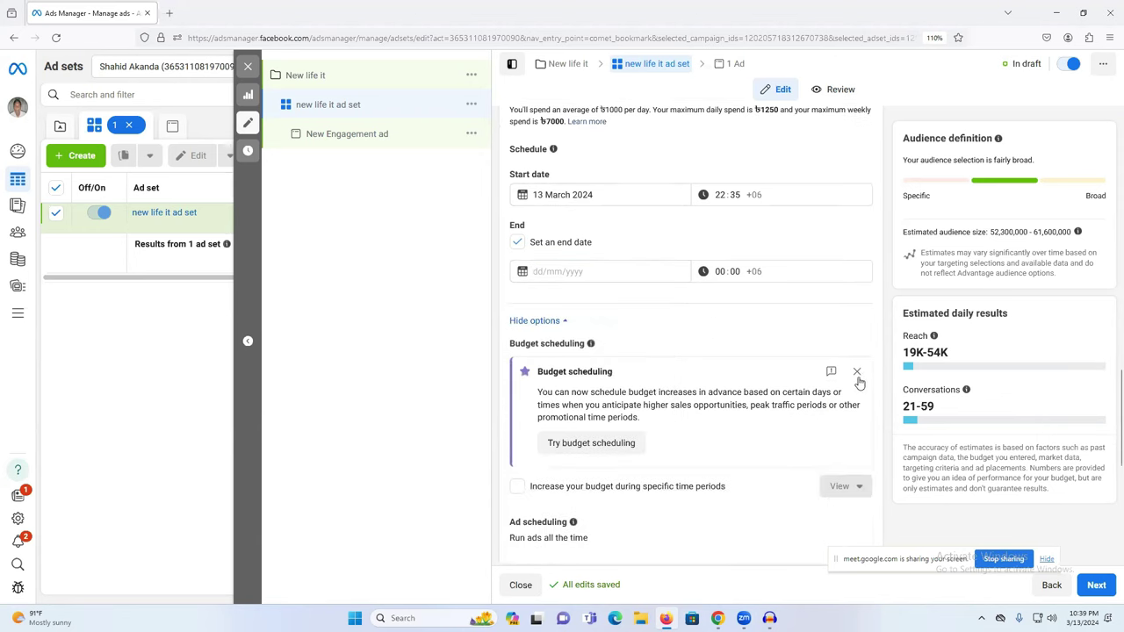
click(858, 372)
click(519, 245)
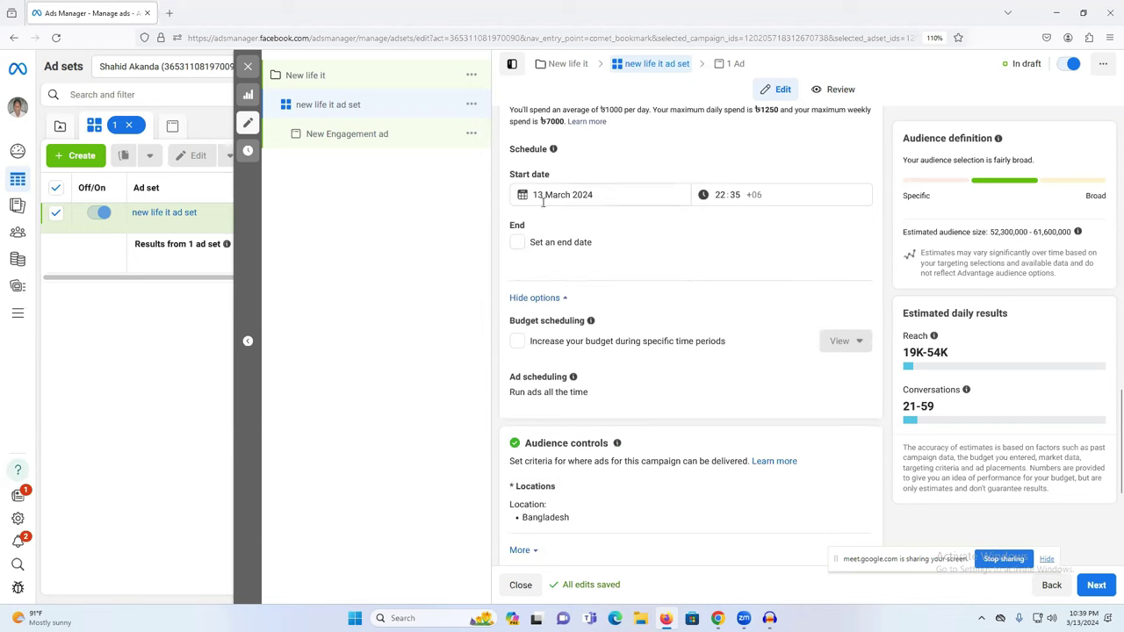
Add India (Country/region) as a target location alongside Bangladesh
scroll(564, 353, down, 1)
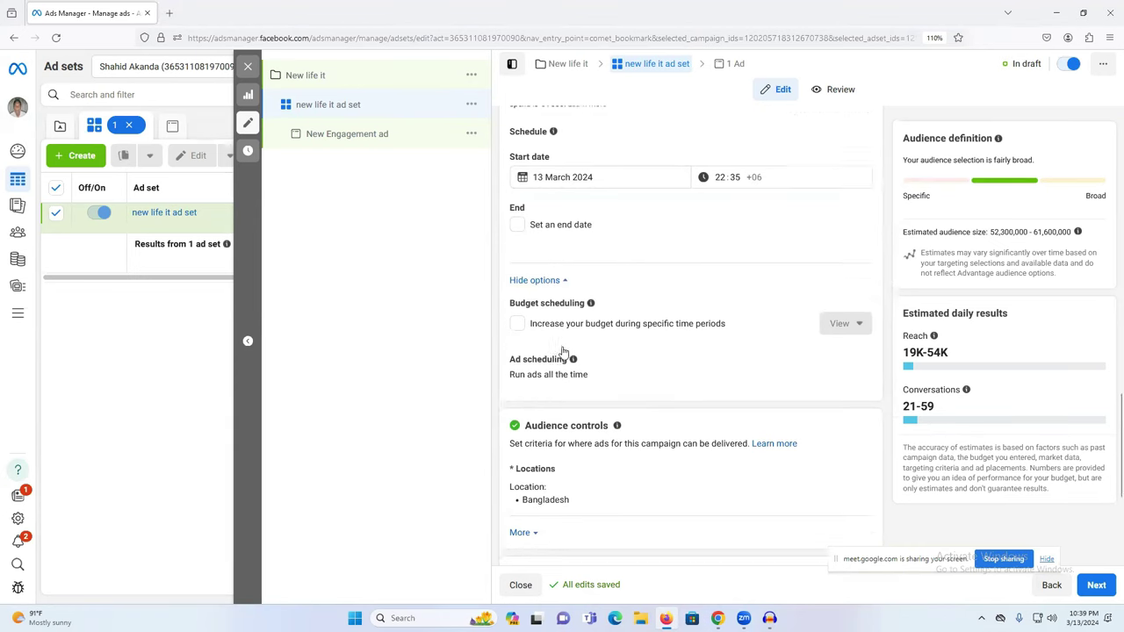
scroll(555, 404, down, 1)
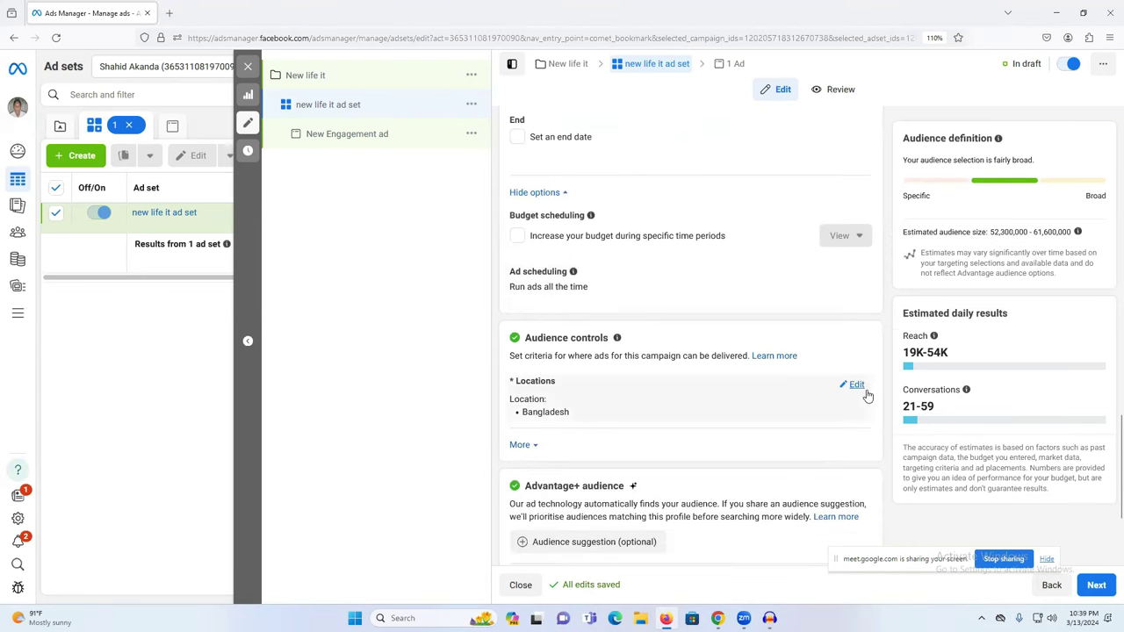
click(860, 391)
scroll(715, 401, down, 3)
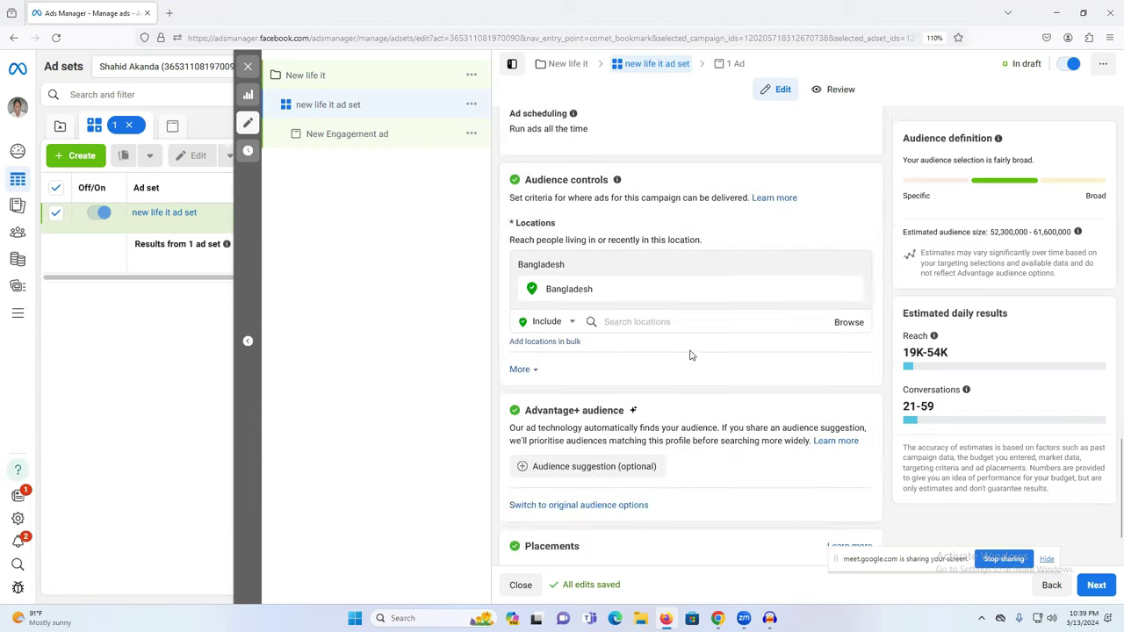
scroll(693, 354, up, 2)
scroll(556, 362, down, 1)
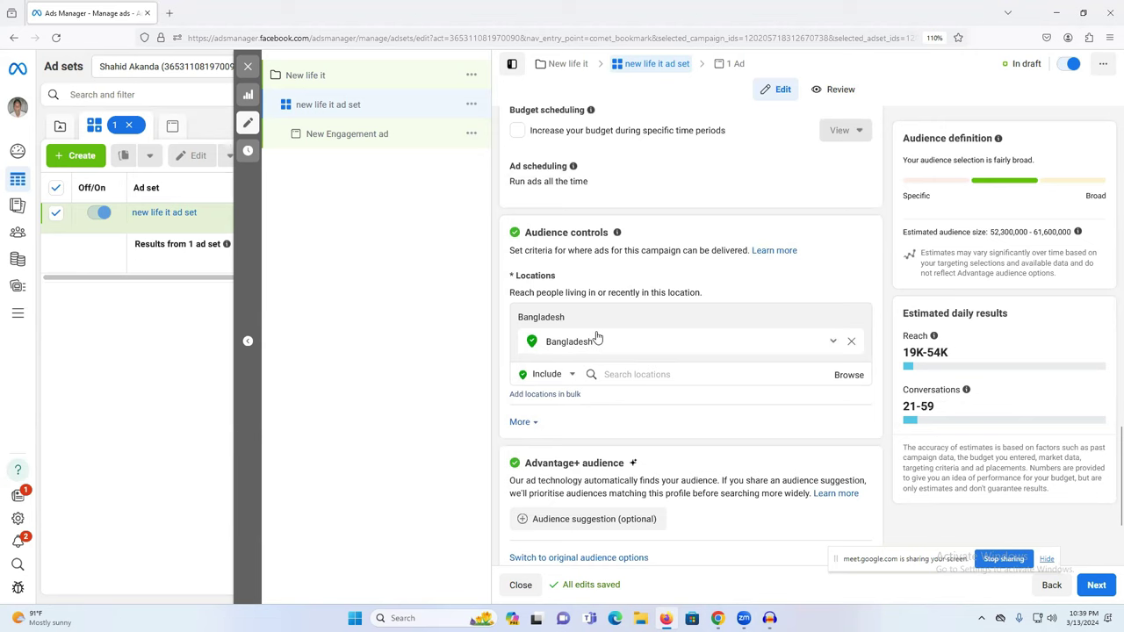
click(606, 374)
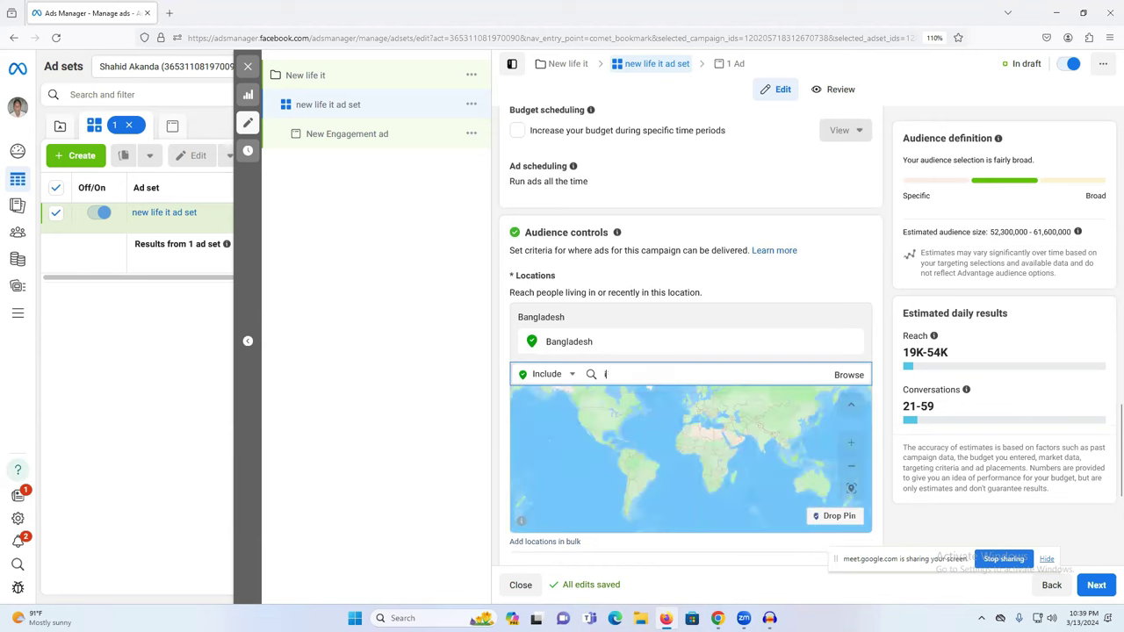
text(ind)
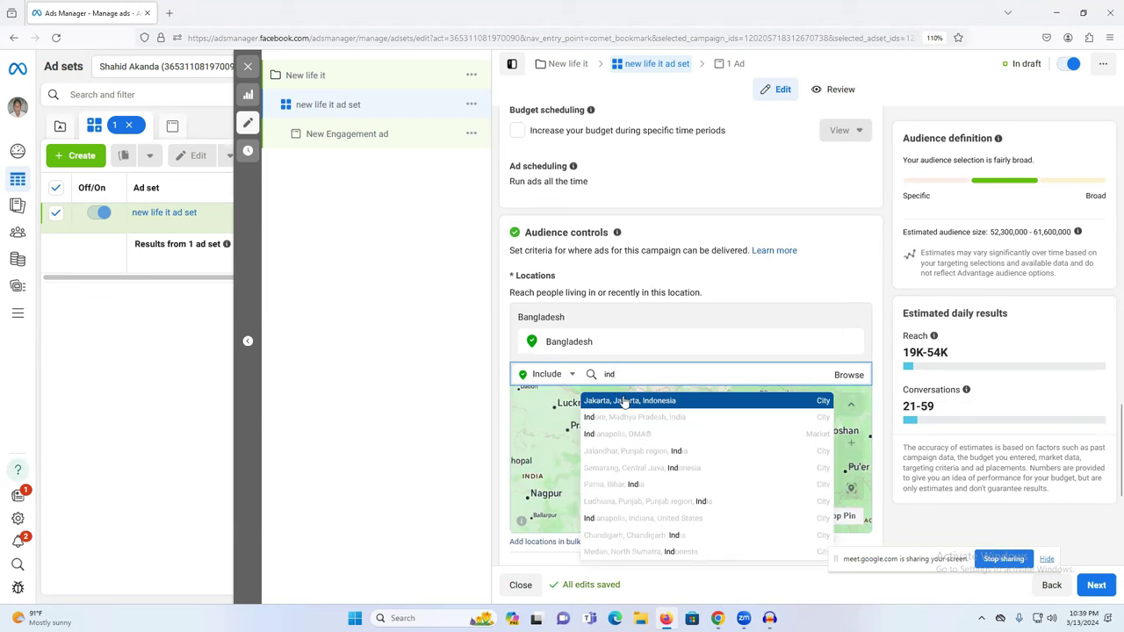
text(ia)
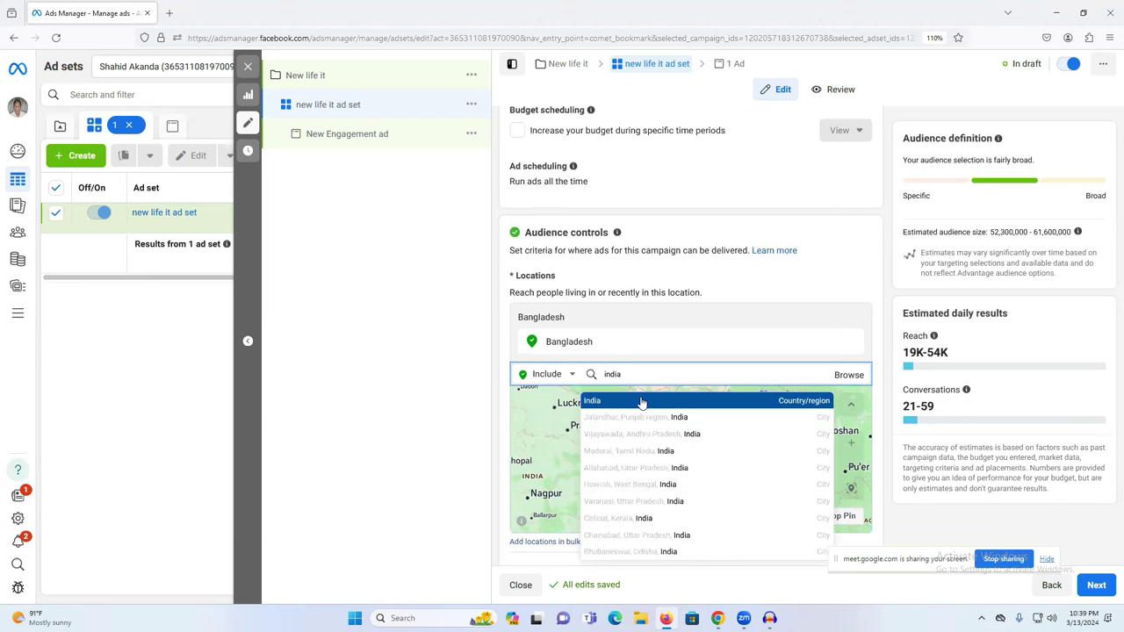
click(682, 401)
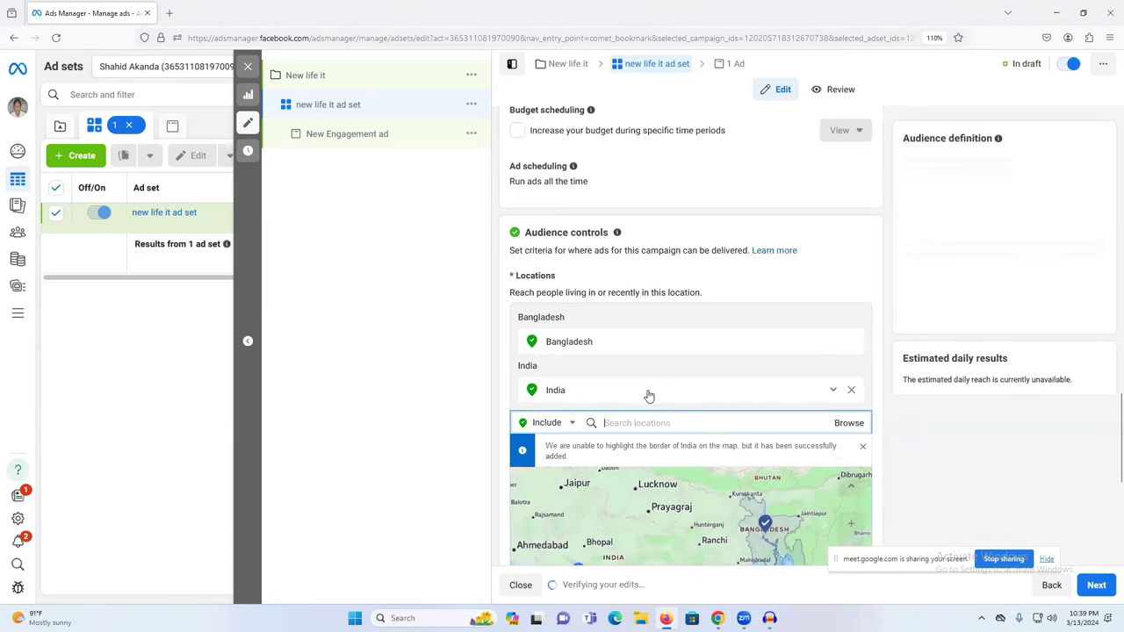
Scroll through the audience section to review the expanded estimated audience
scroll(651, 400, down, 2)
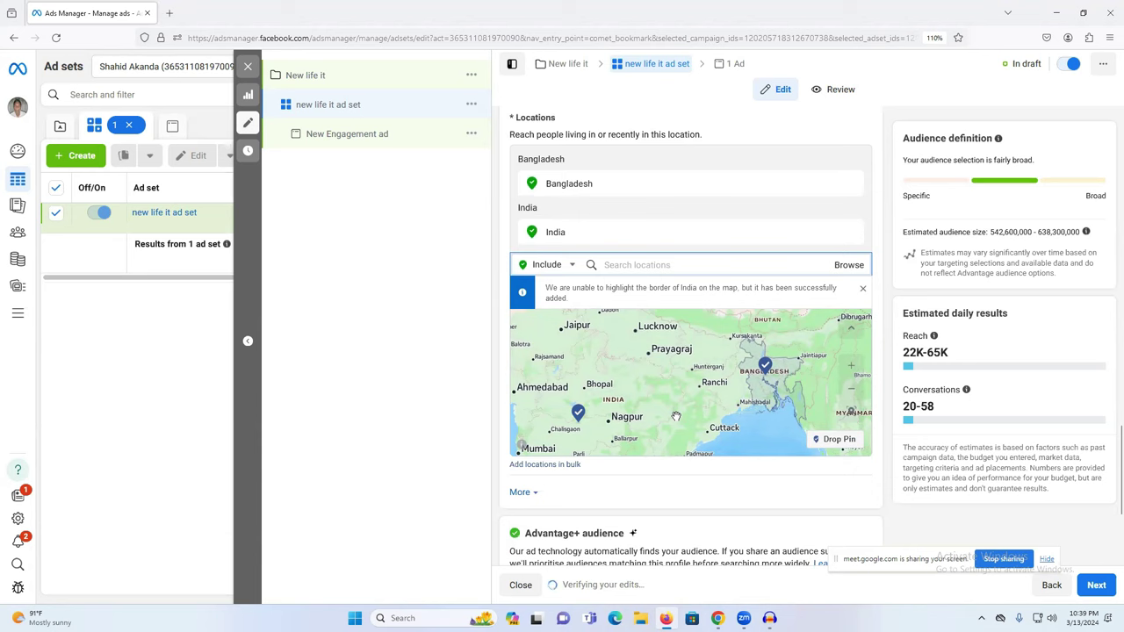
scroll(676, 417, up, 2)
scroll(737, 469, down, 4)
scroll(775, 496, up, 3)
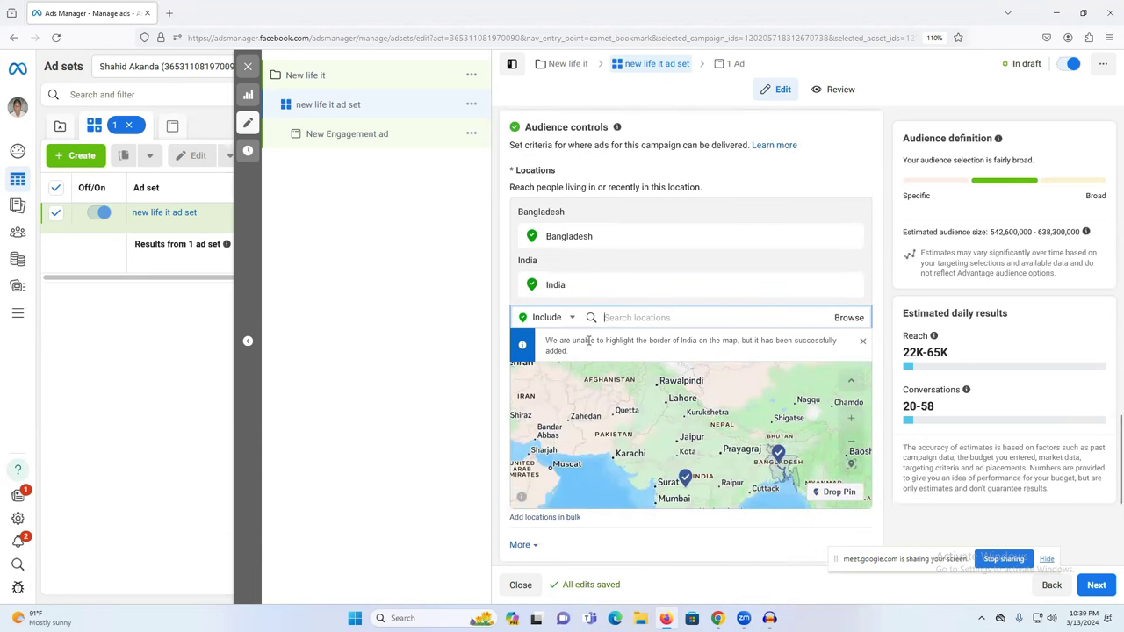
scroll(589, 341, up, 8)
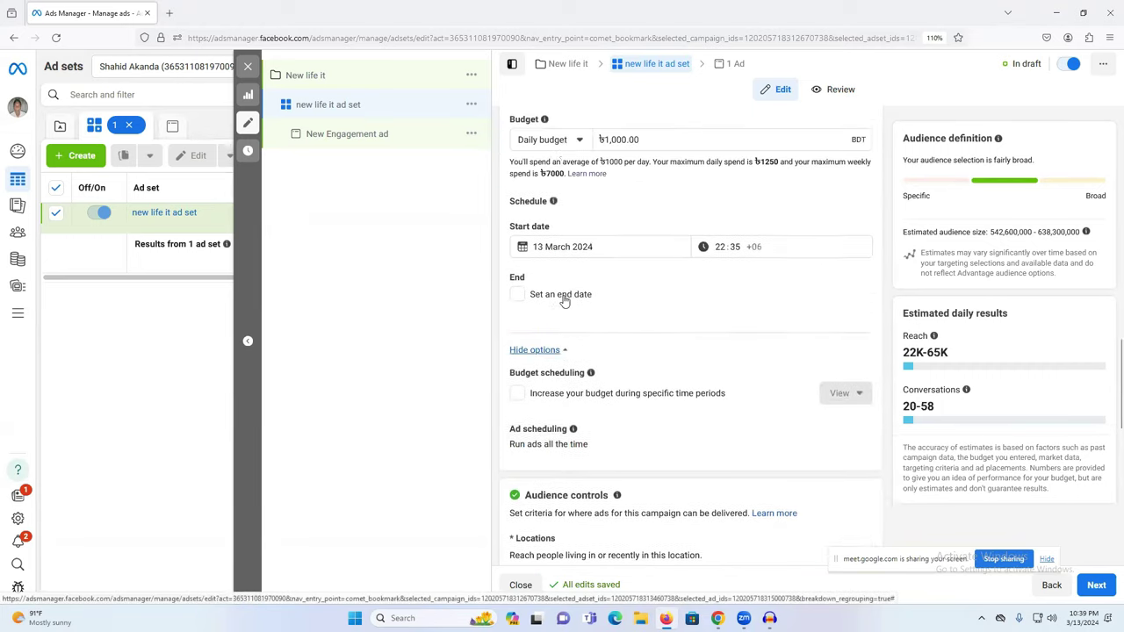
scroll(571, 299, up, 3)
click(606, 297)
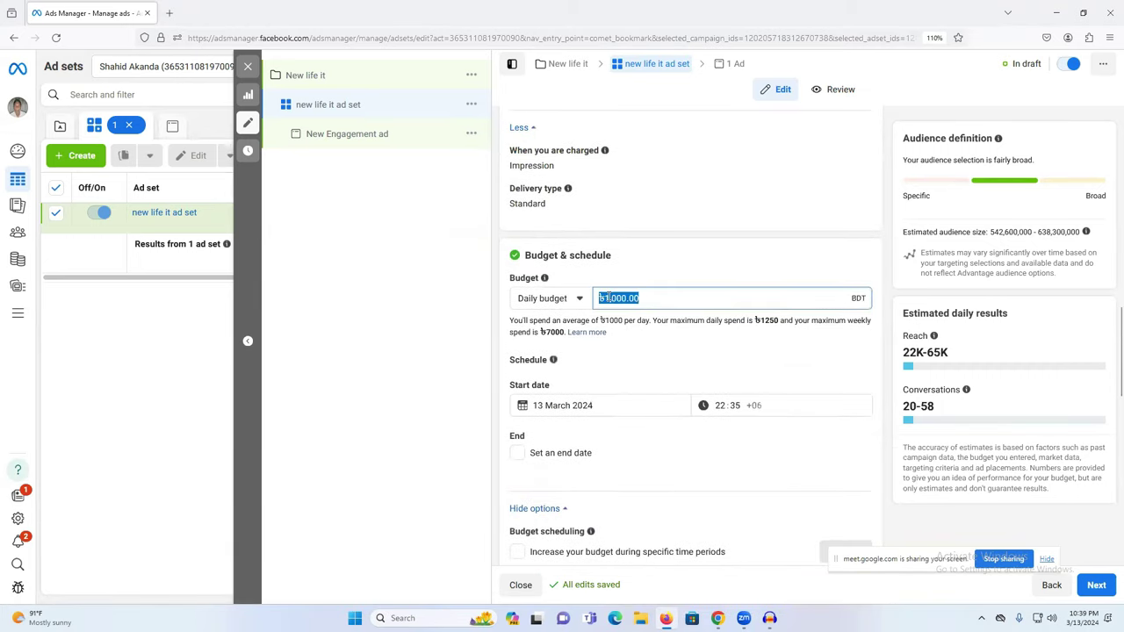
text(2)
click(472, 354)
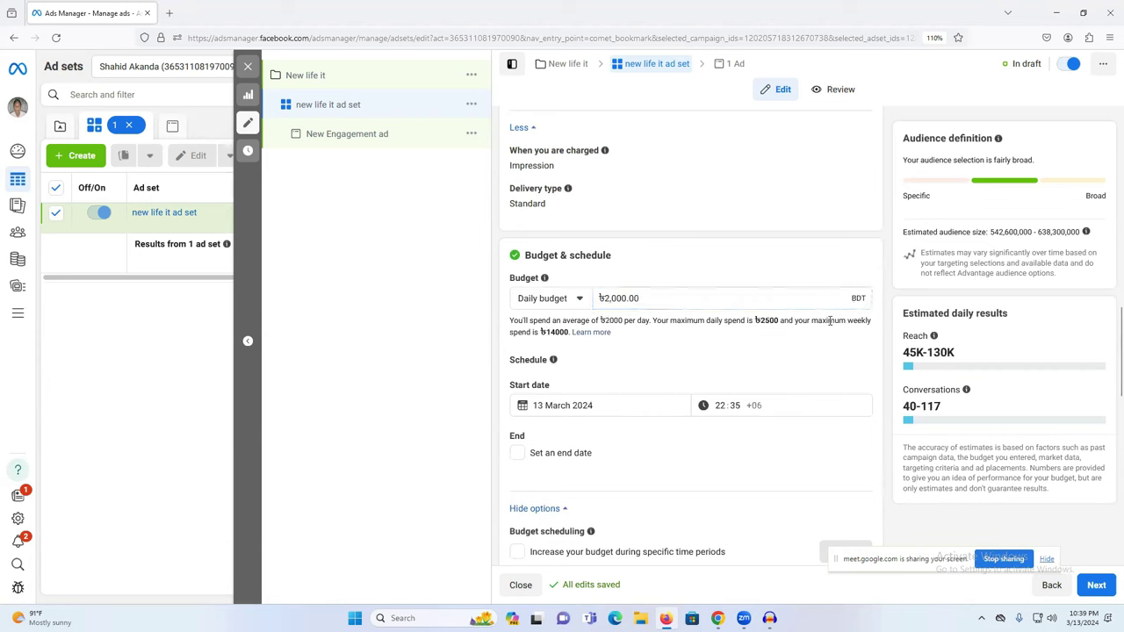
drag(911, 405, 972, 410)
triple_click(950, 410)
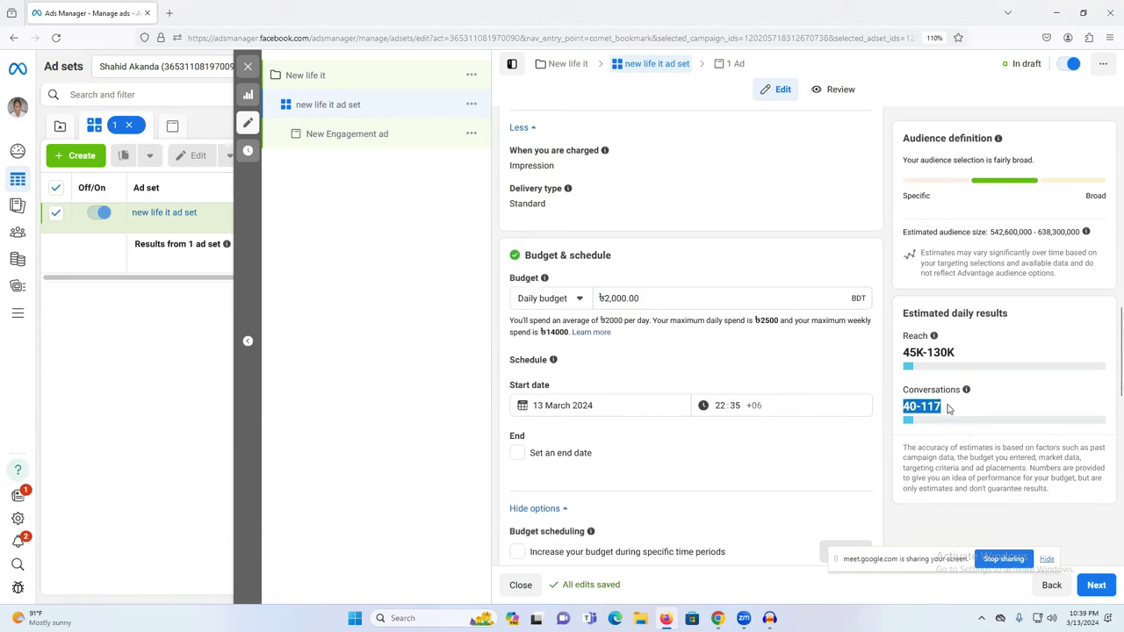
click(604, 298)
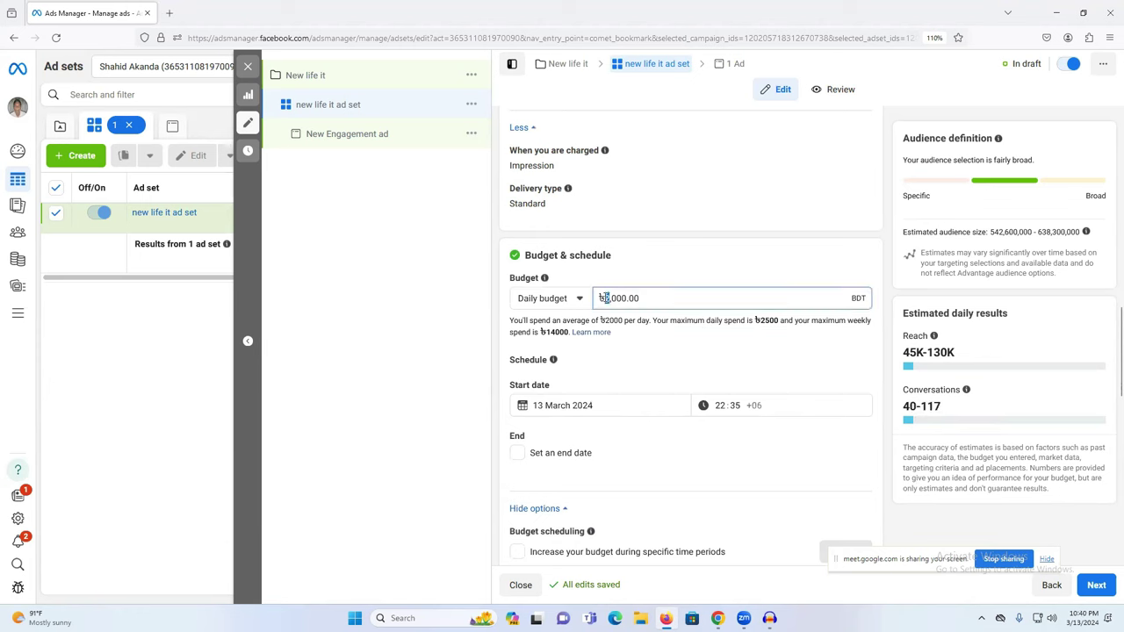
click(464, 329)
drag(921, 406, 936, 407)
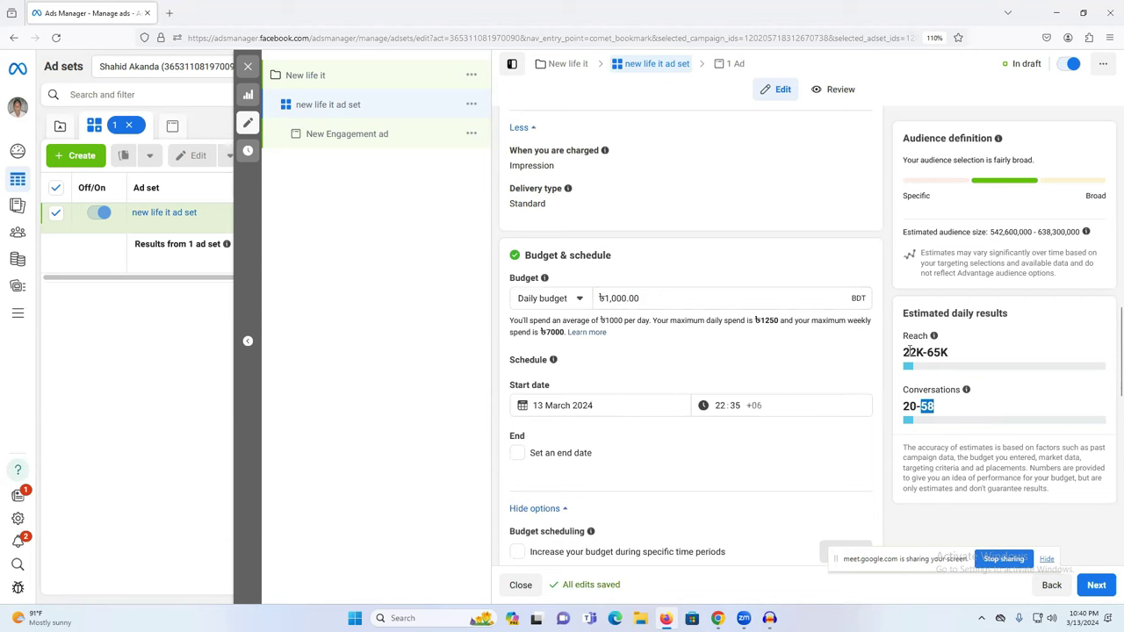
drag(909, 352, 983, 353)
scroll(984, 353, down, 3)
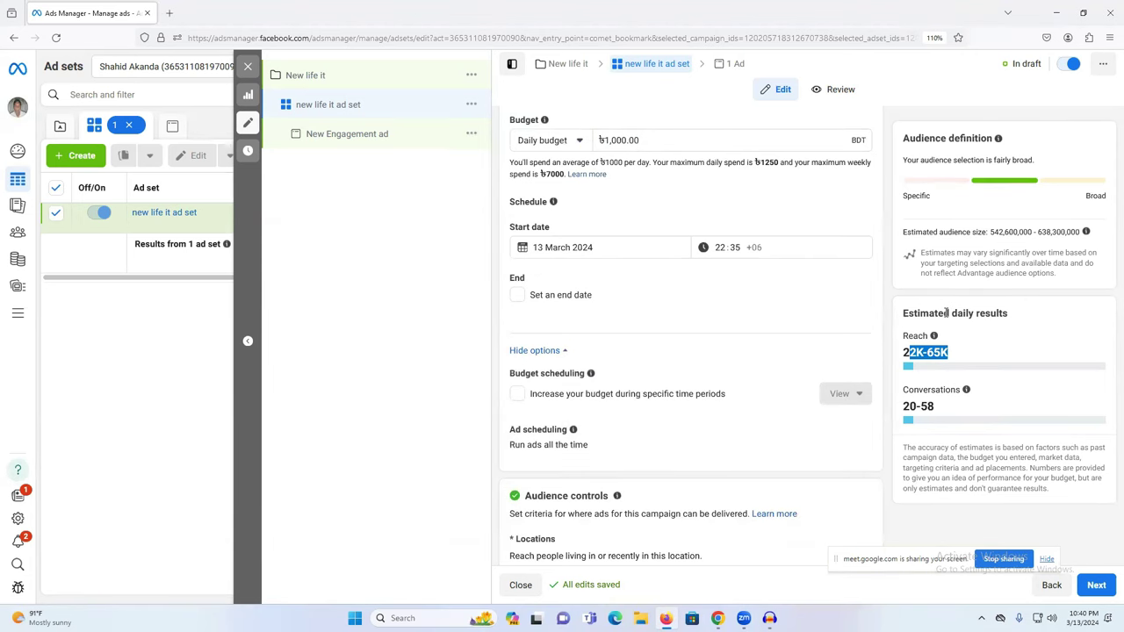
scroll(742, 316, down, 2)
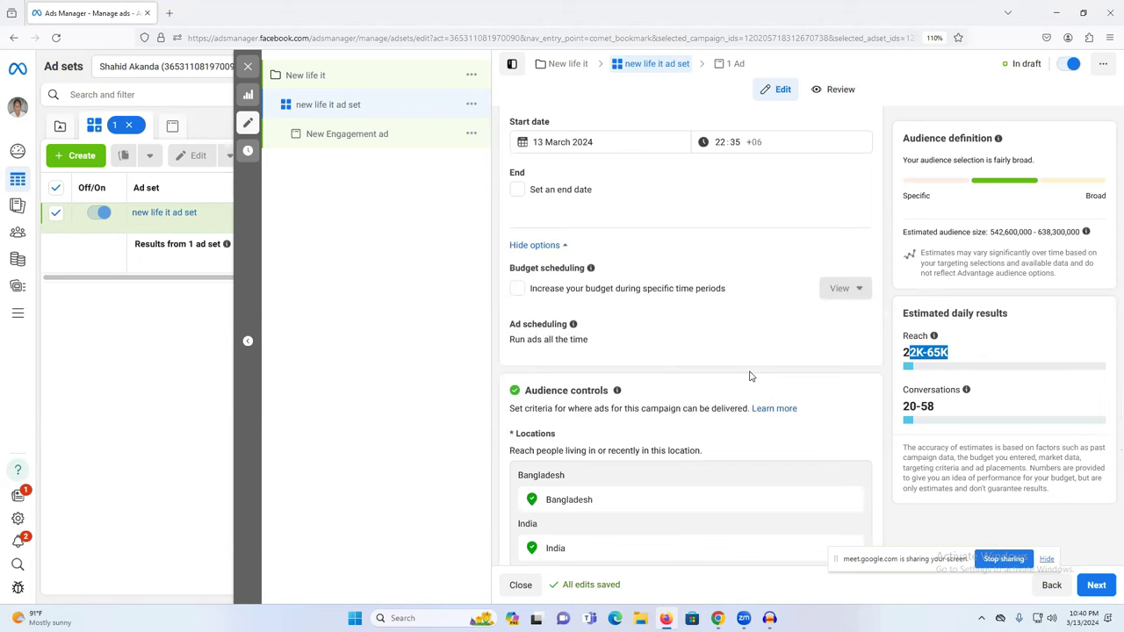
In the audience suggestion, set the age range to 18–55
scroll(749, 375, down, 5)
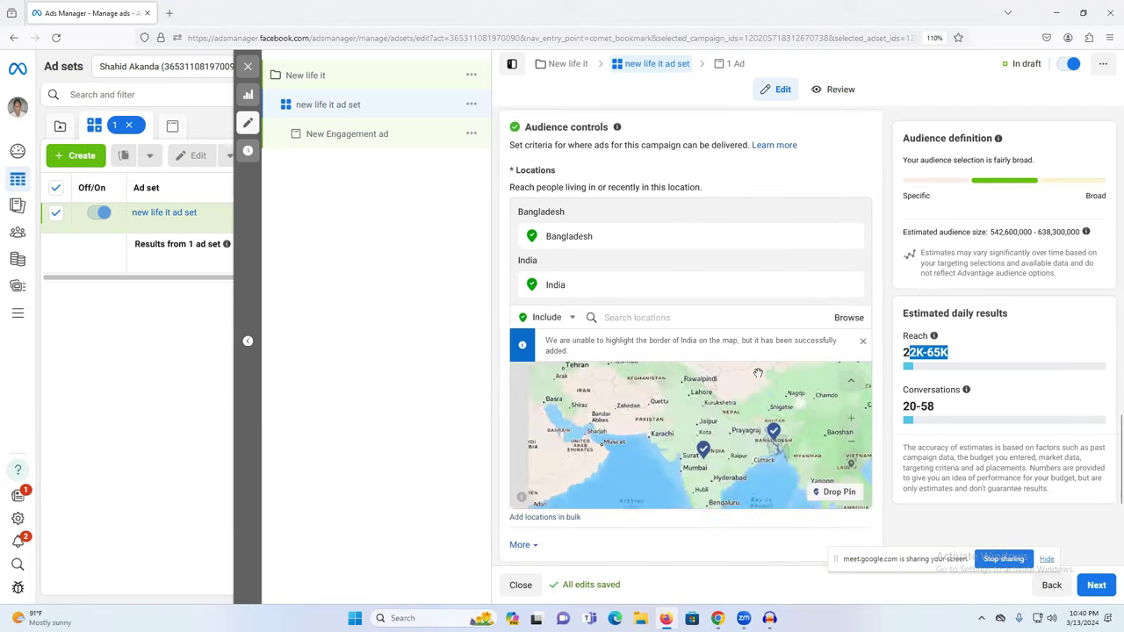
scroll(570, 452, down, 3)
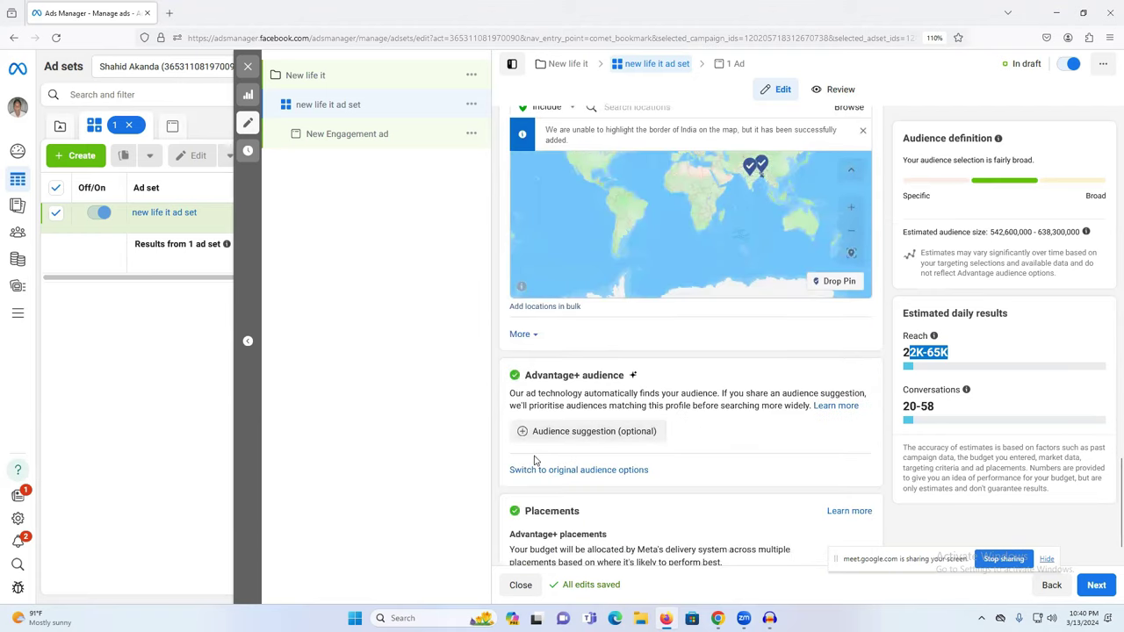
click(562, 431)
scroll(512, 390, down, 2)
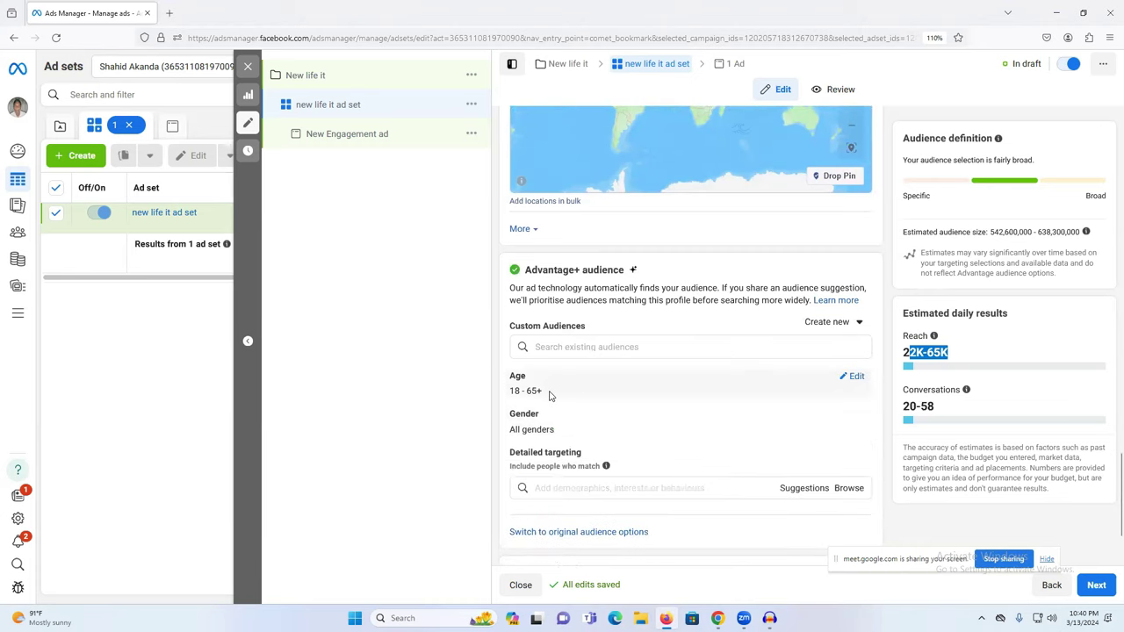
click(851, 377)
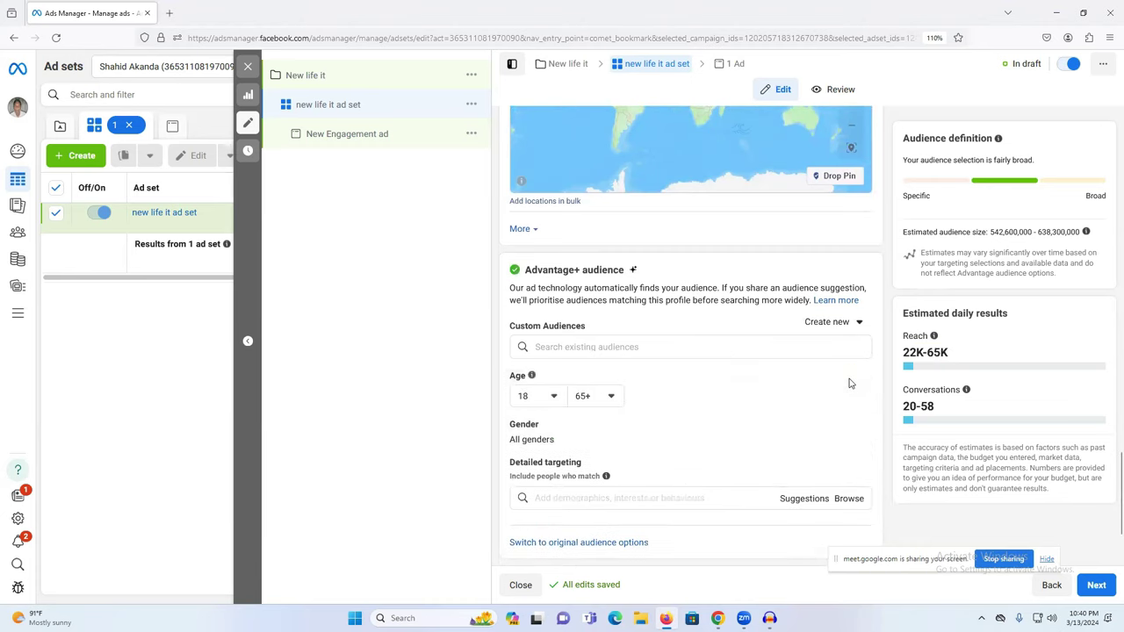
click(593, 396)
scroll(608, 479, up, 1)
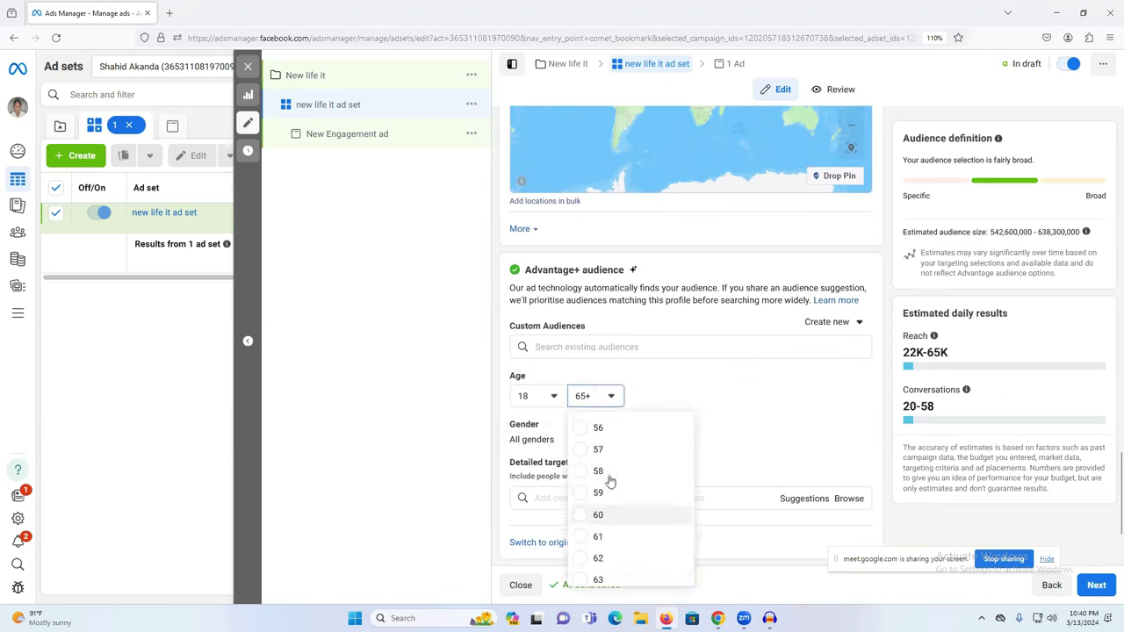
scroll(609, 468, up, 2)
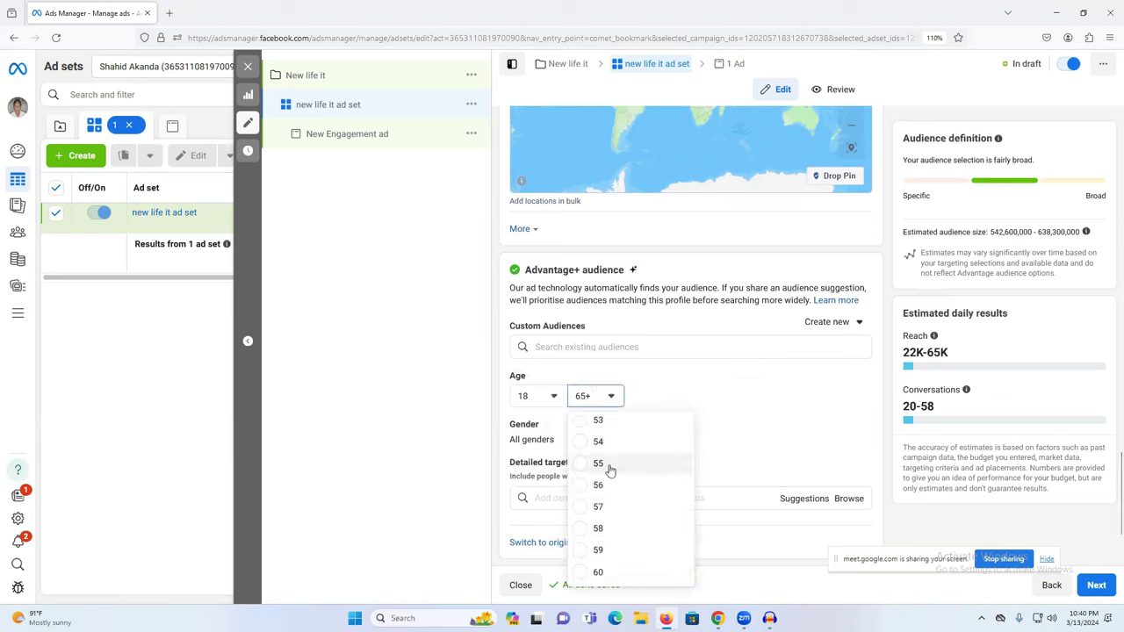
click(609, 469)
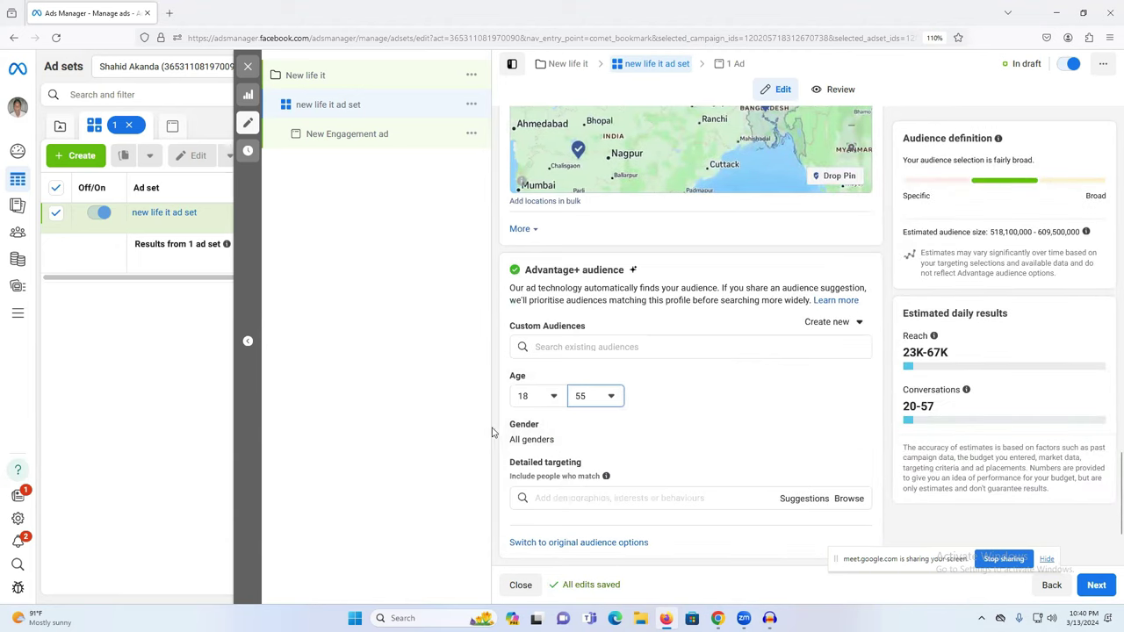
Check the gender choices, switch to the original audience options, and dismiss the Advantage+ prompt
click(853, 427)
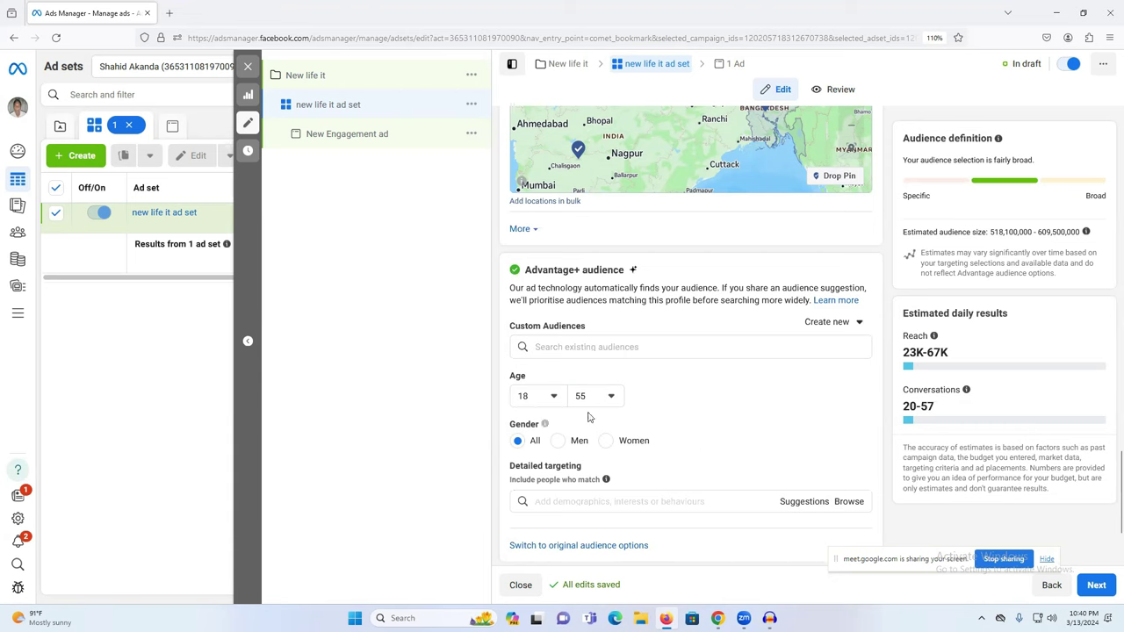
scroll(688, 496, down, 2)
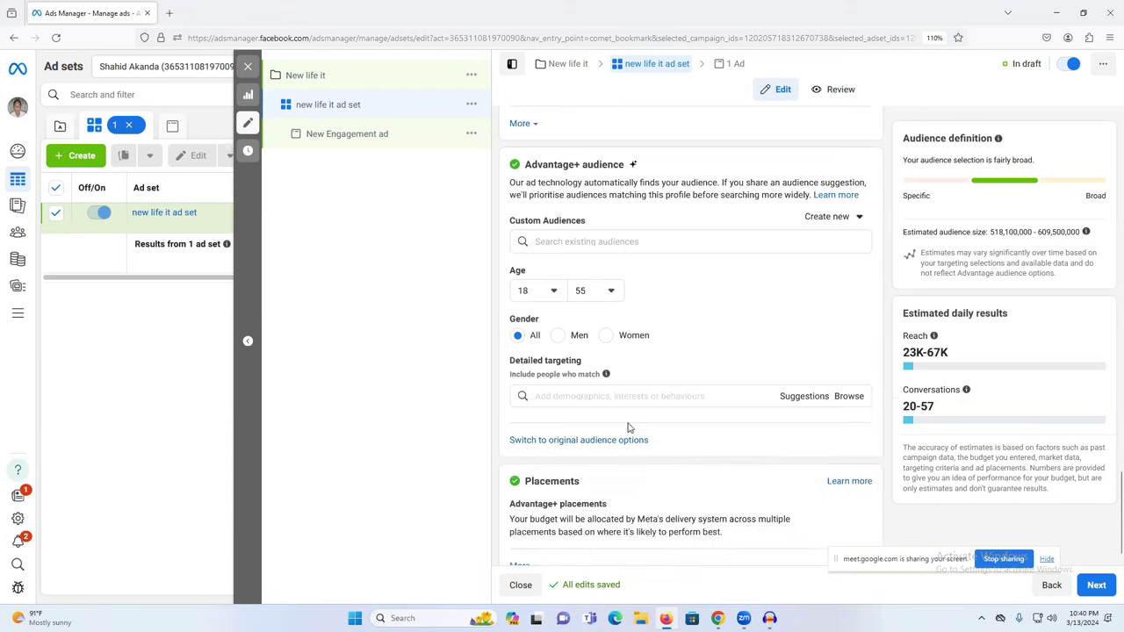
click(618, 394)
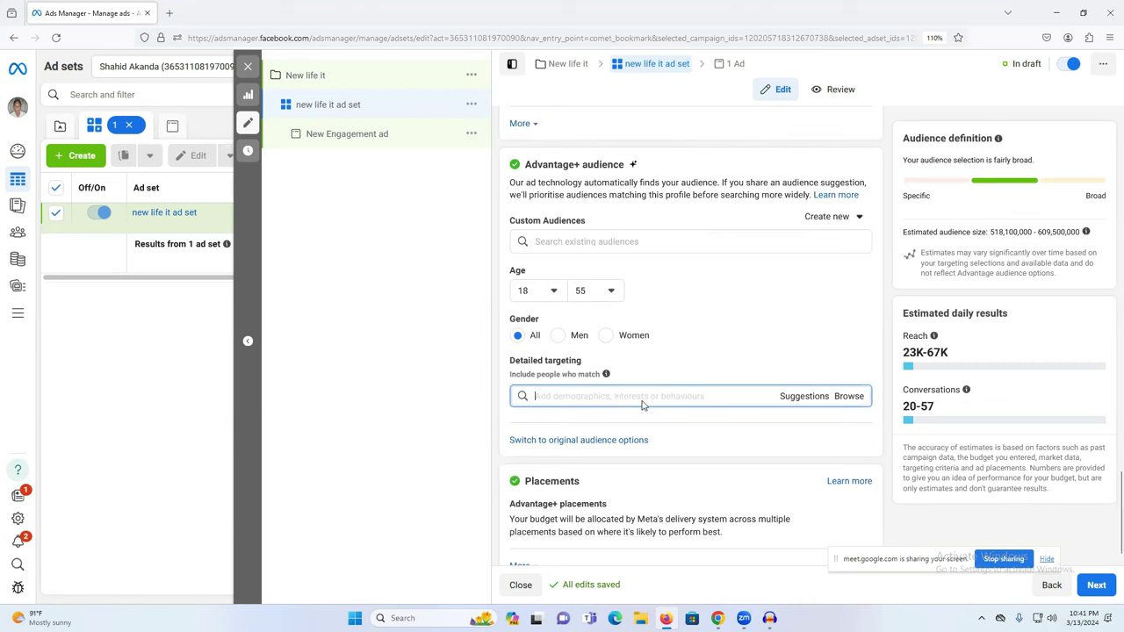
click(573, 441)
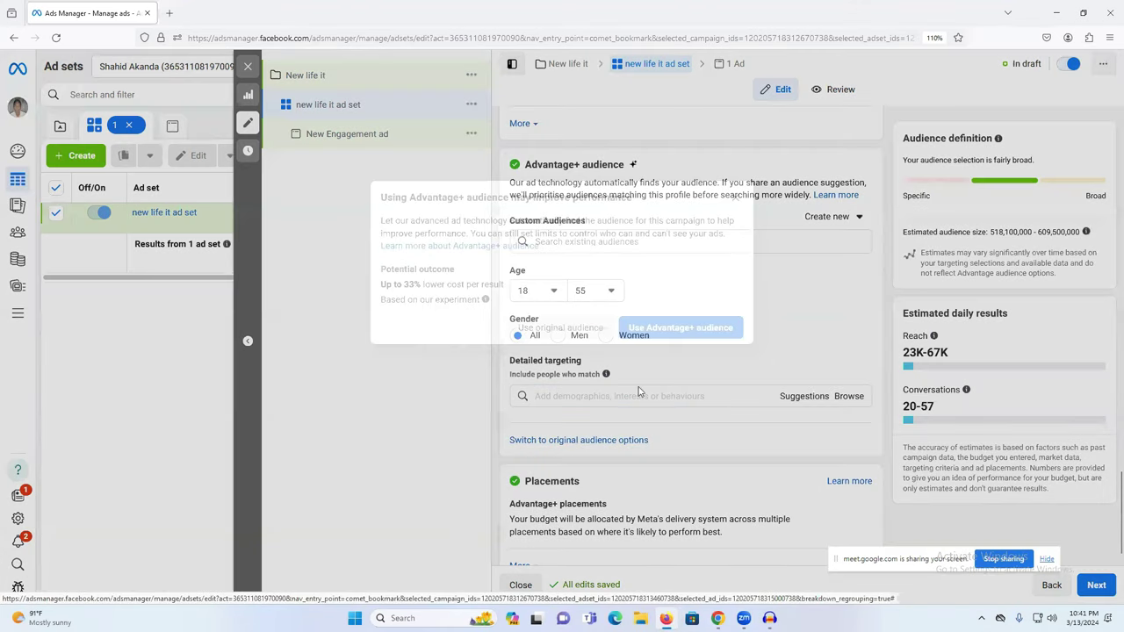
click(735, 201)
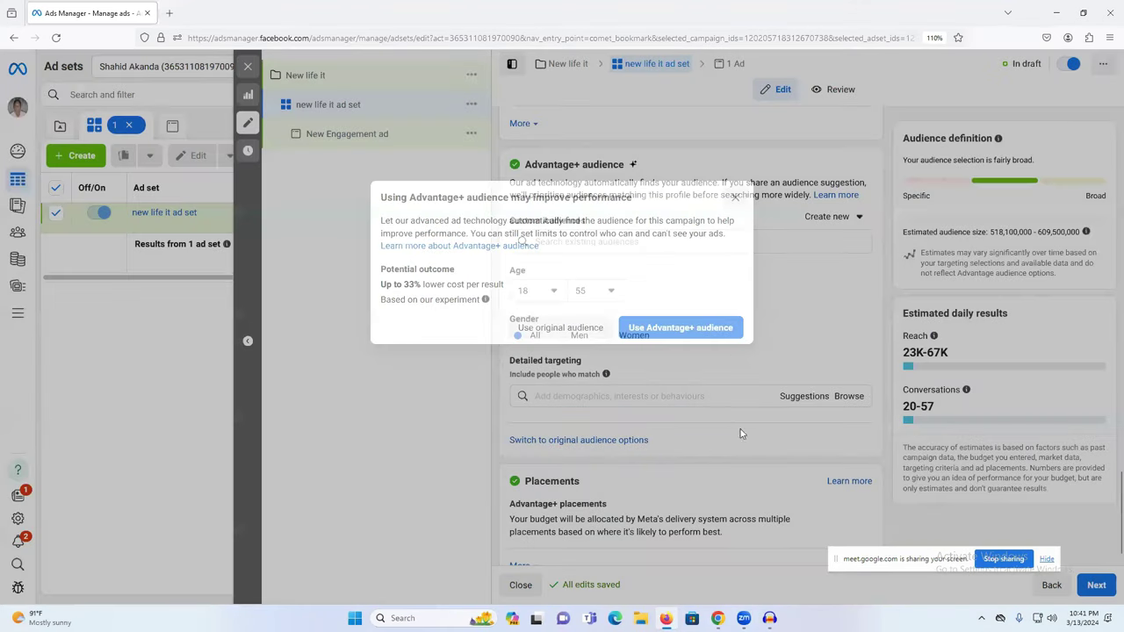
Check the empty detailed targeting box, then switch to the other browser window
click(657, 396)
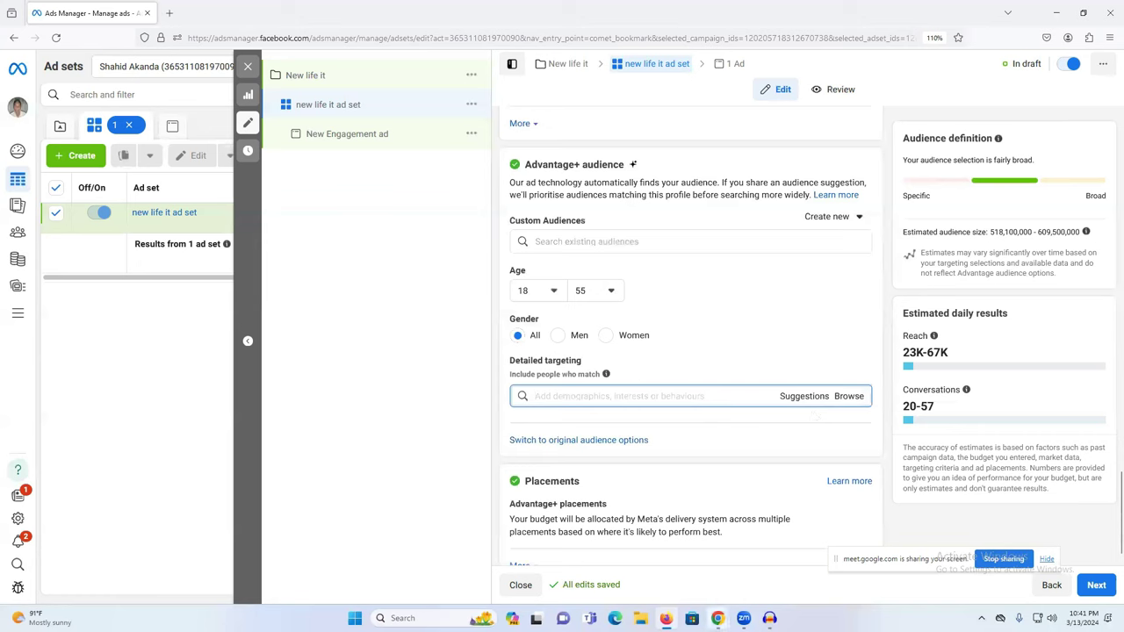
click(650, 562)
Search Google for 'facebook ads target audience tools' and open the Audience Builder result
click(615, 10)
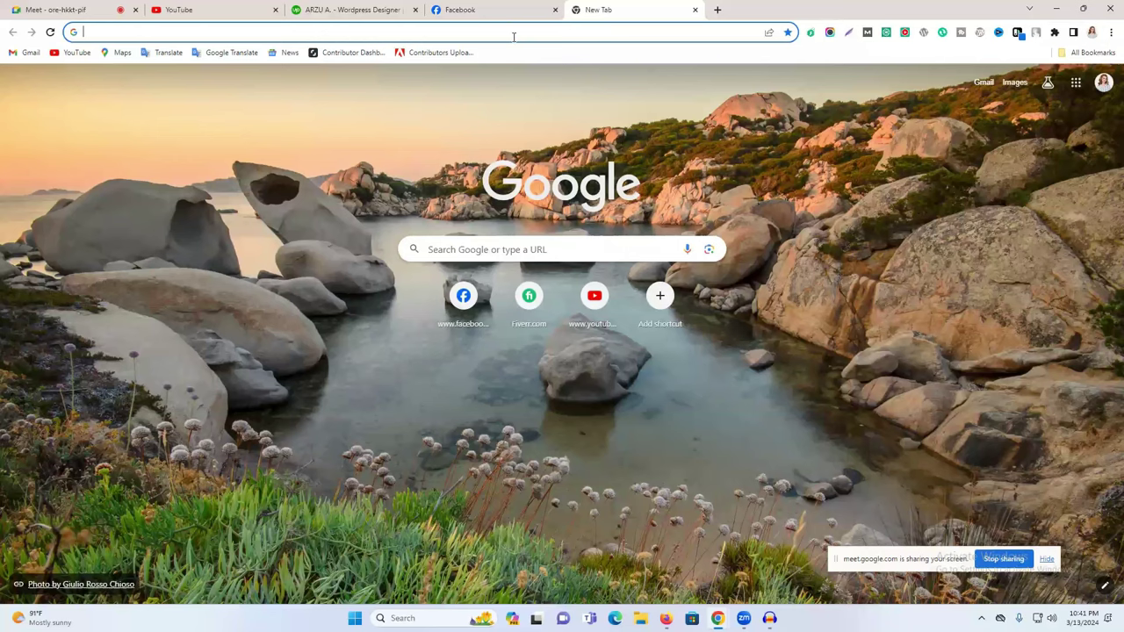
text(facebook.com/Rajuahamed2211/)
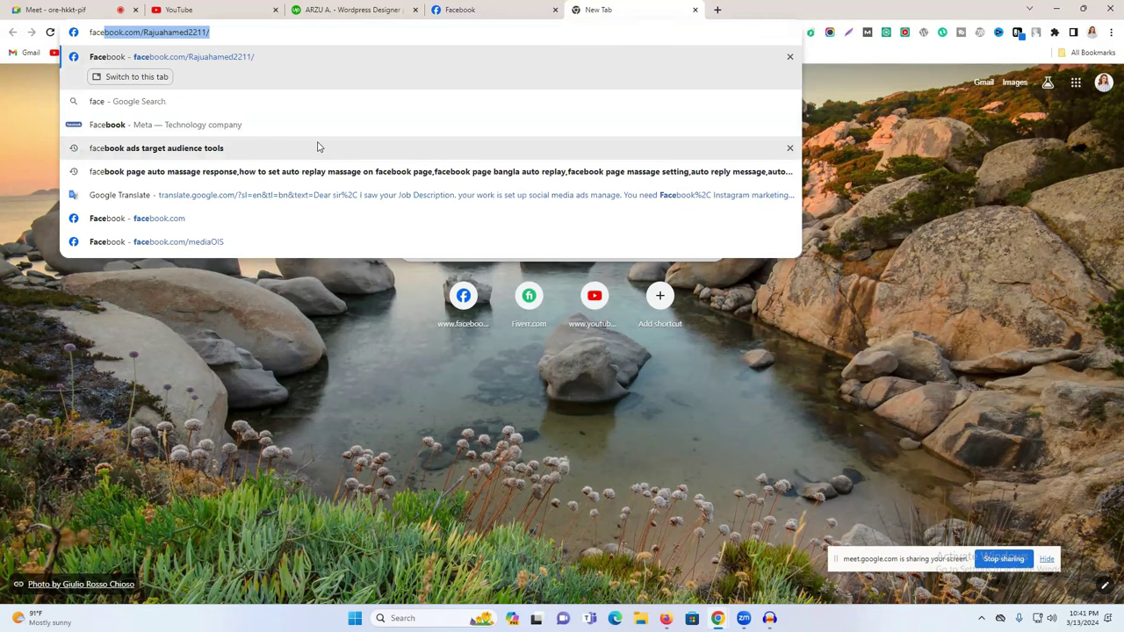
click(318, 146)
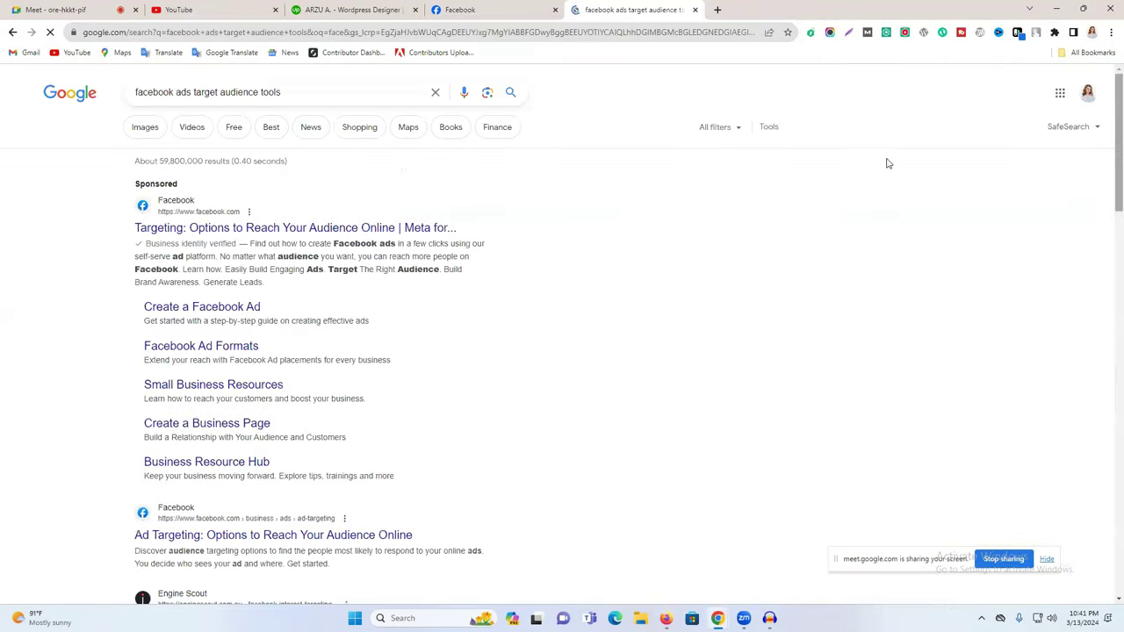
scroll(226, 296, down, 2)
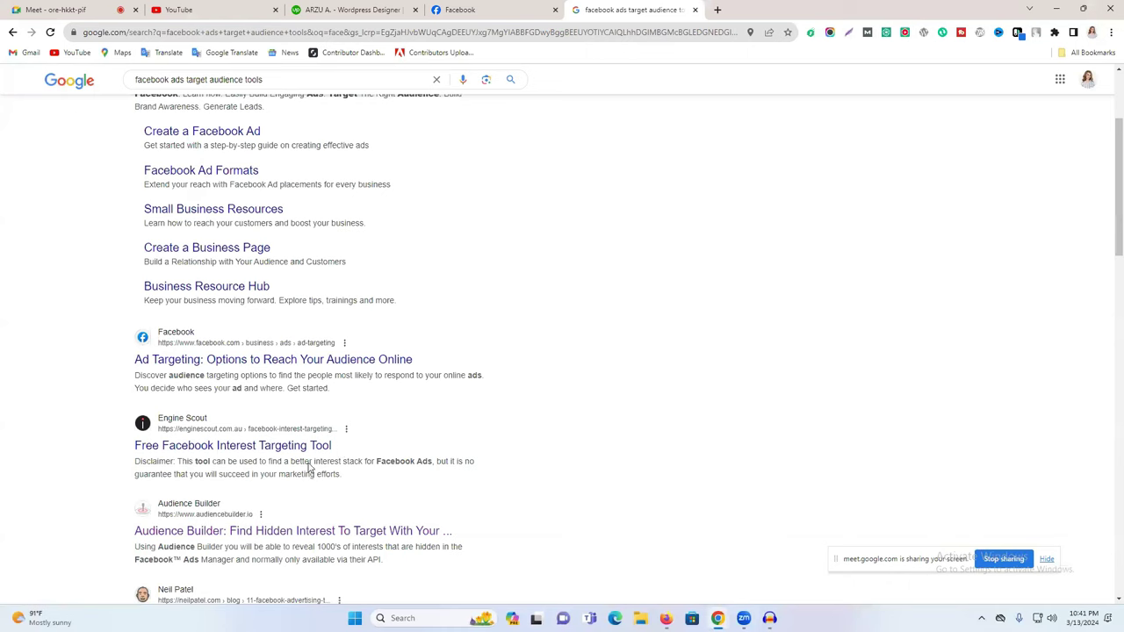
click(187, 531)
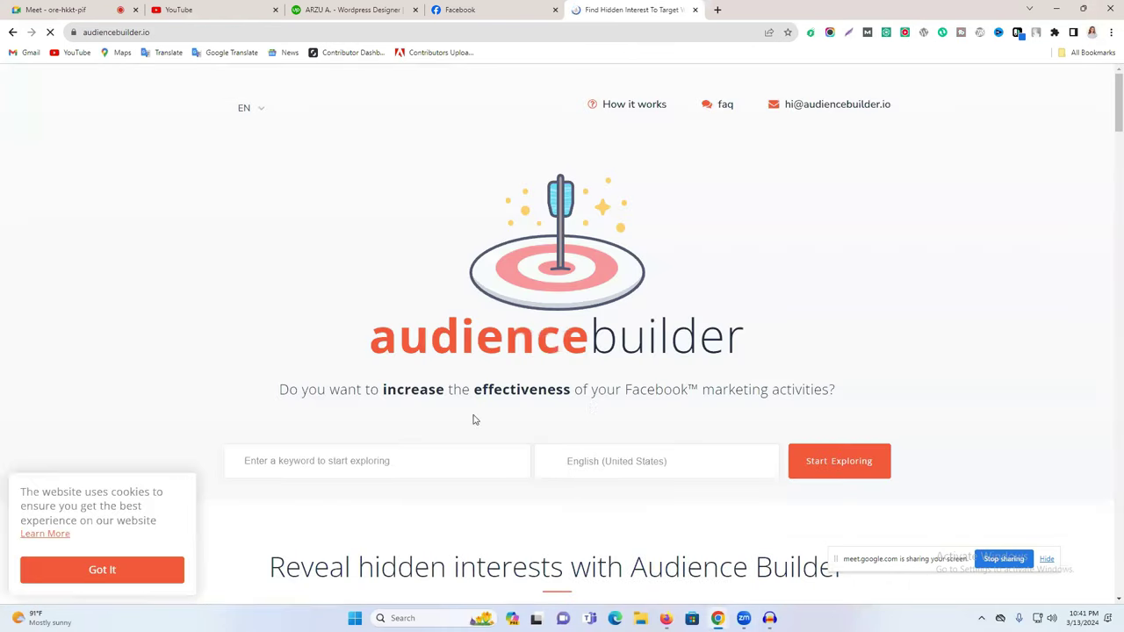
Explore the keyword 'gaming' in Audience Builder, fixing the 'gameing' typo, then start a new tab
click(321, 451)
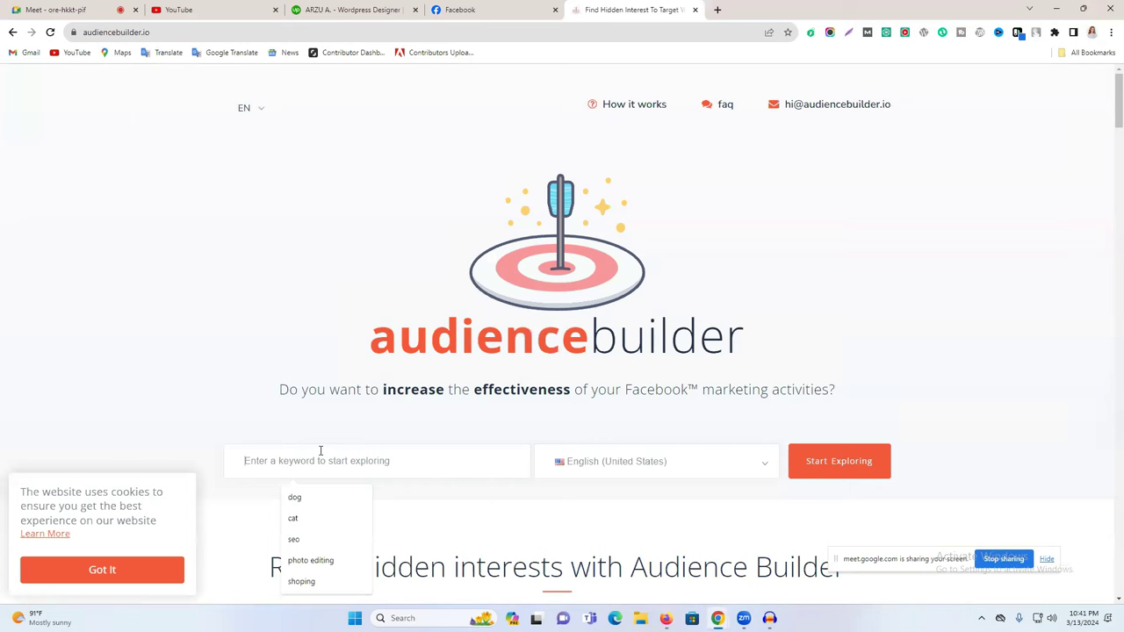
text(game)
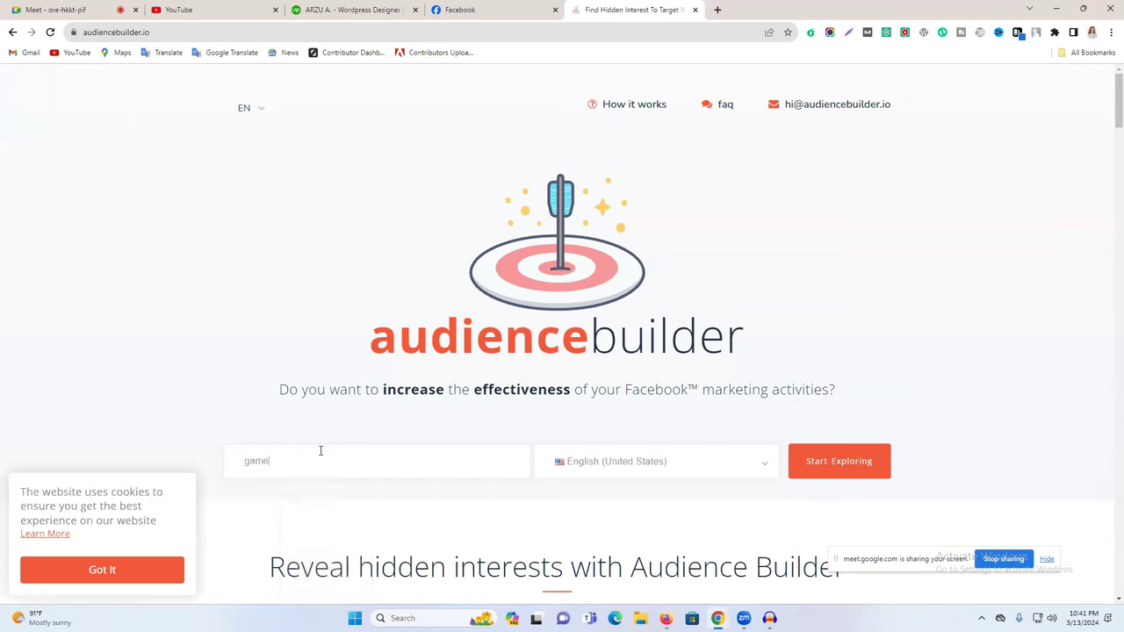
text(ing)
key(ctrl+a)
text(gaming)
key(Return)
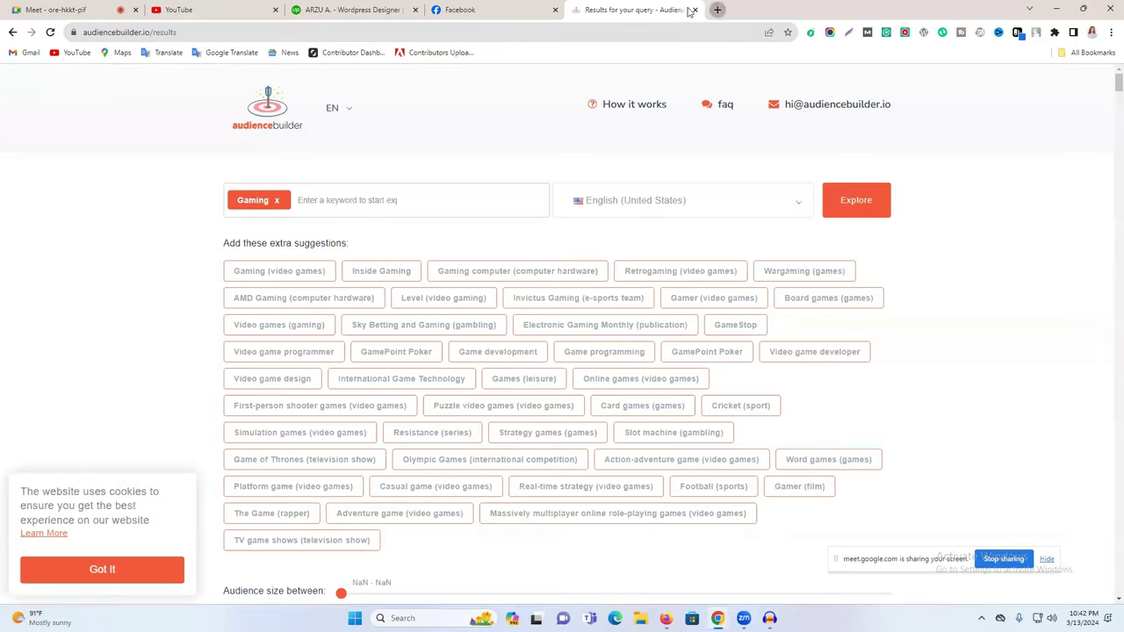
click(718, 10)
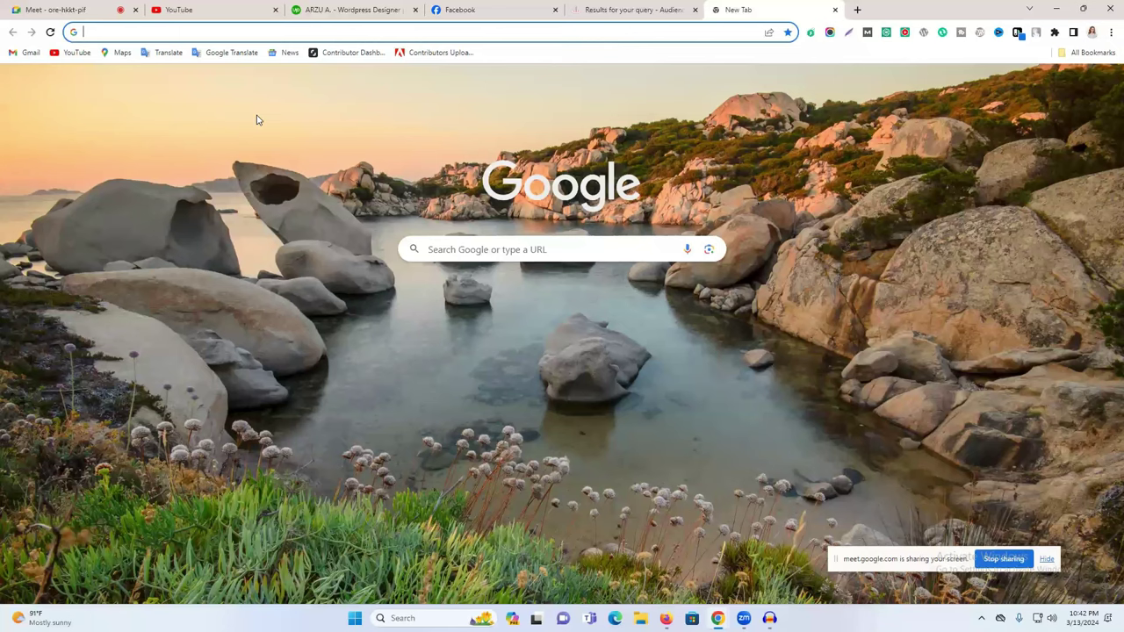
Bring up the 'facebook ads target audience tools' results again and reach EngineScout
text(instagram.com)
key(ctrl+a)
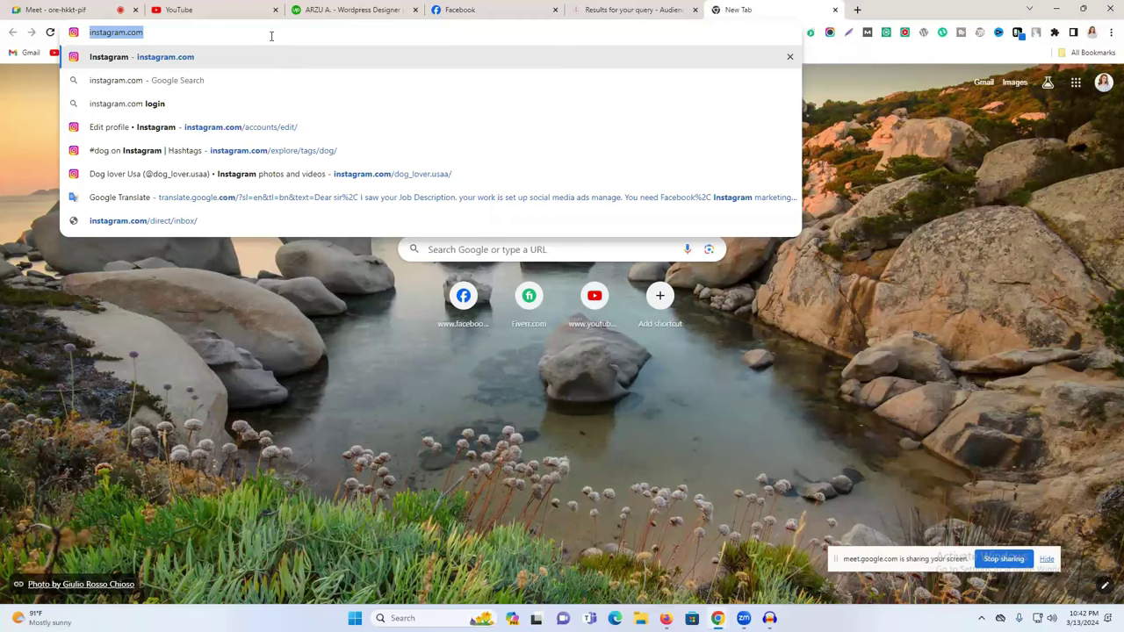
text(fiverr)
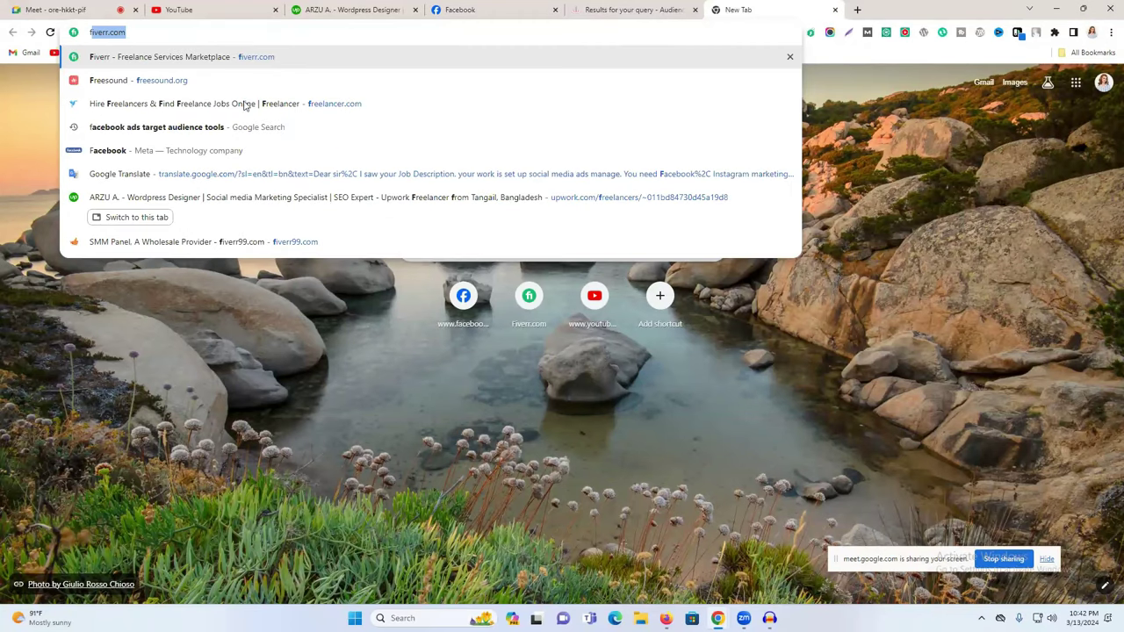
click(250, 126)
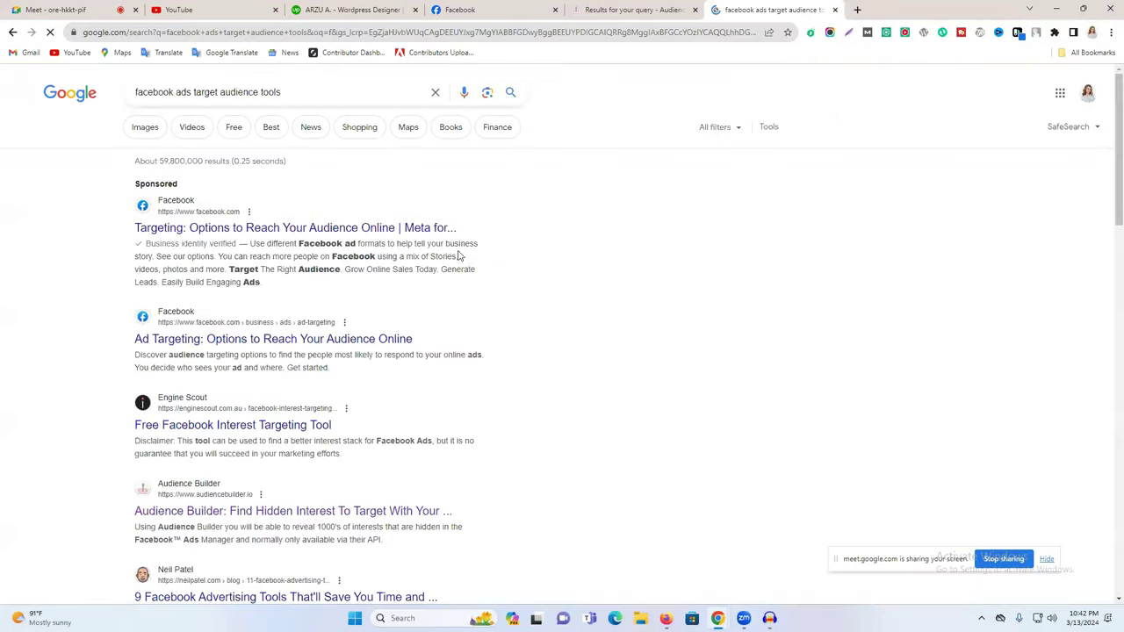
scroll(457, 256, down, 3)
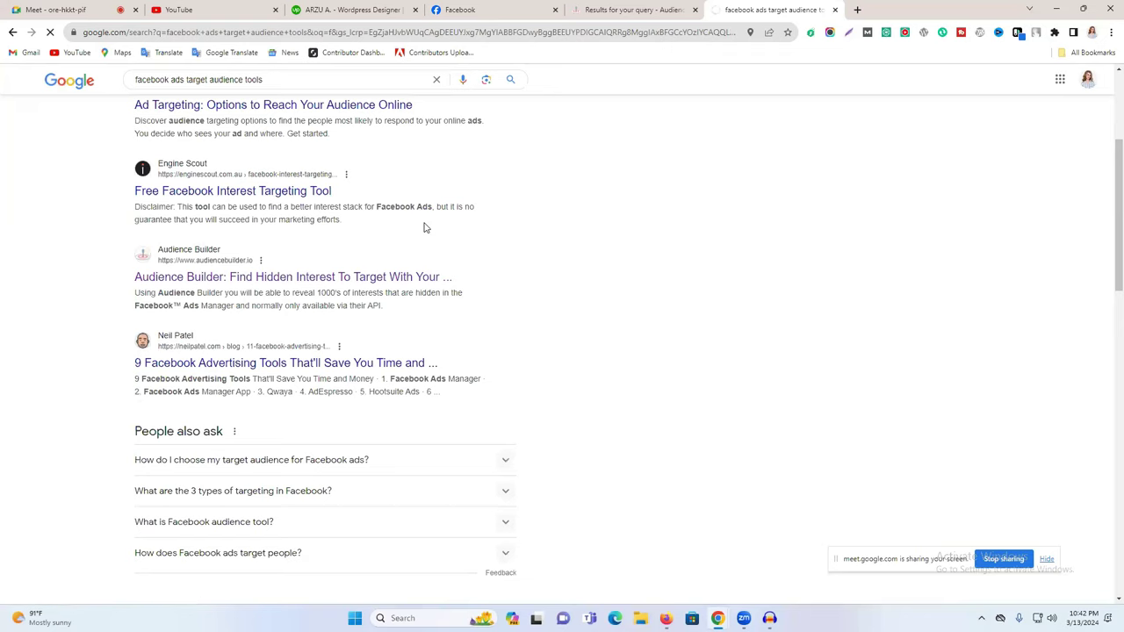
scroll(457, 252, down, 2)
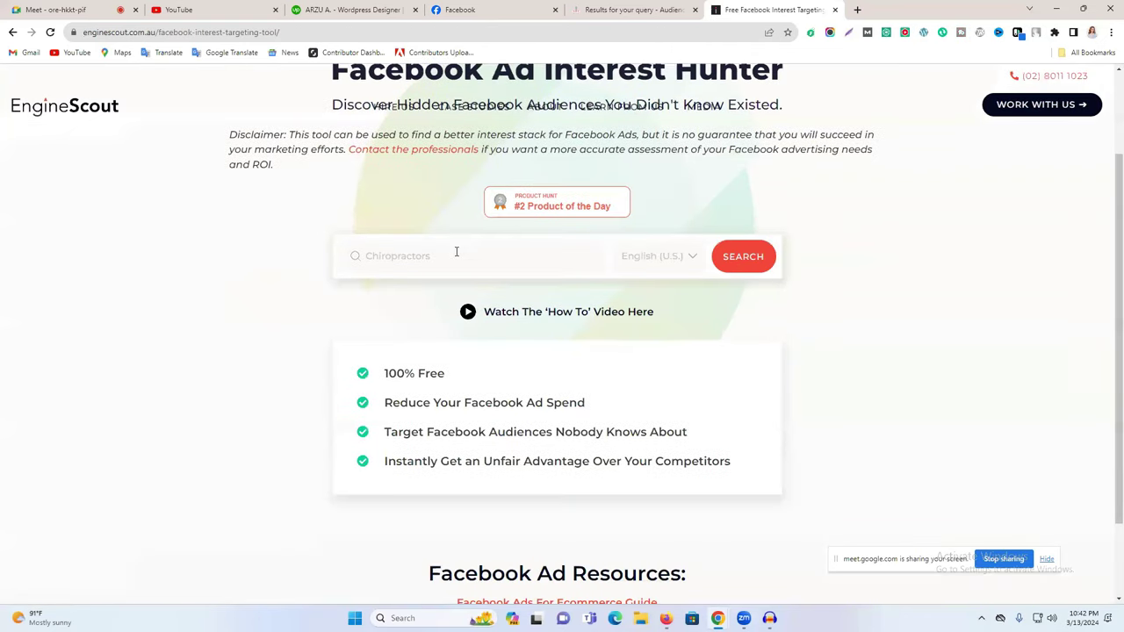
Search EngineScout interests for the saved keyword 'digital marketing course'
click(456, 252)
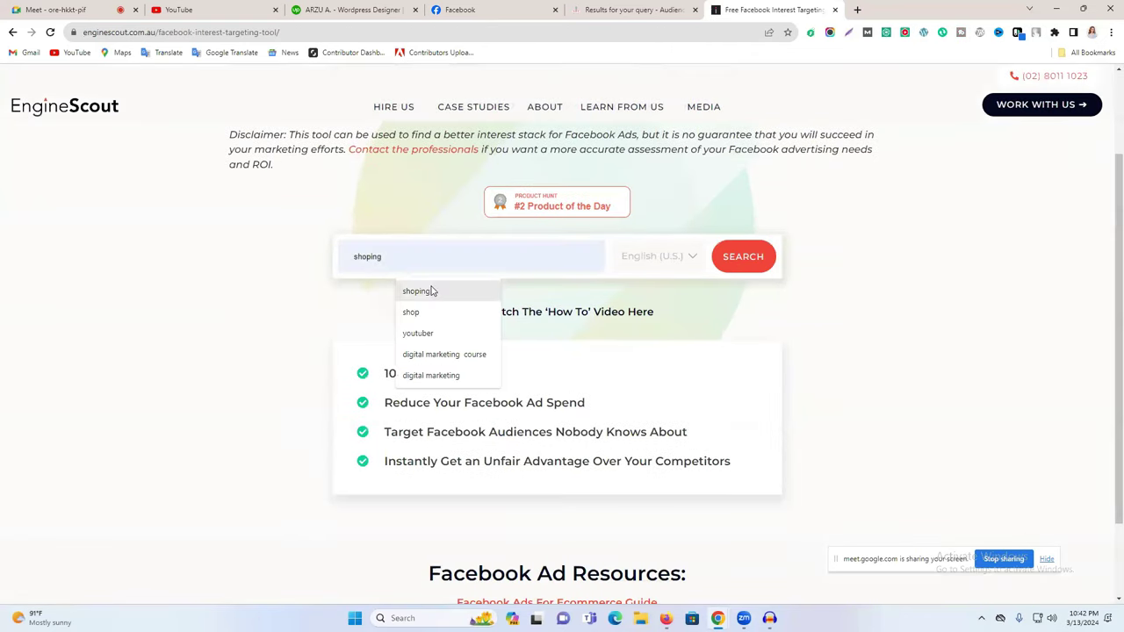
click(456, 355)
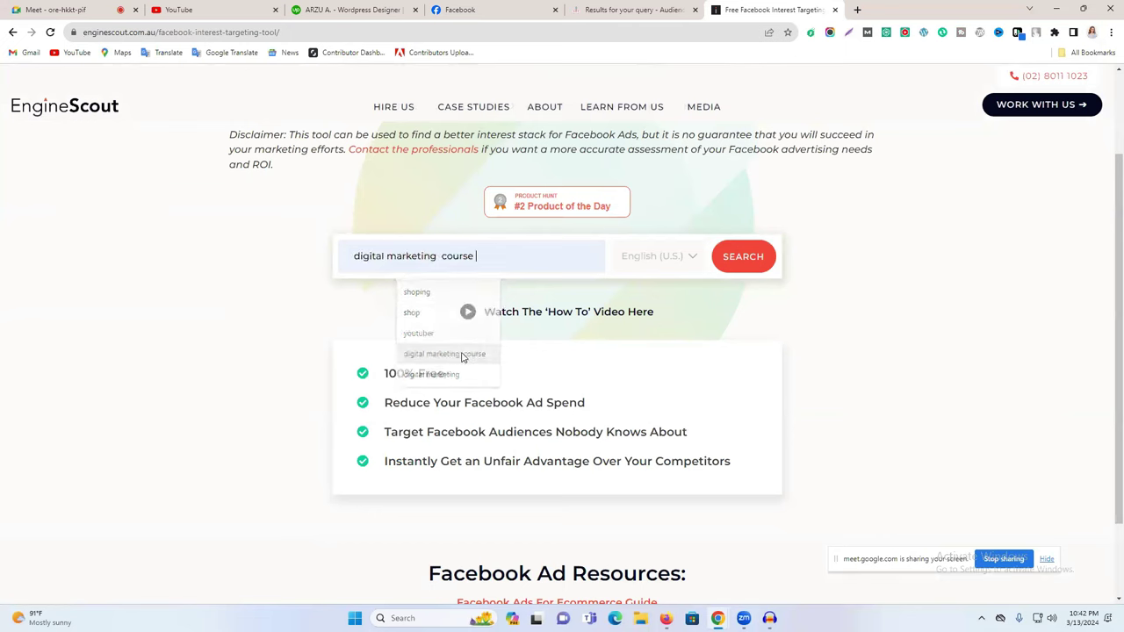
click(739, 259)
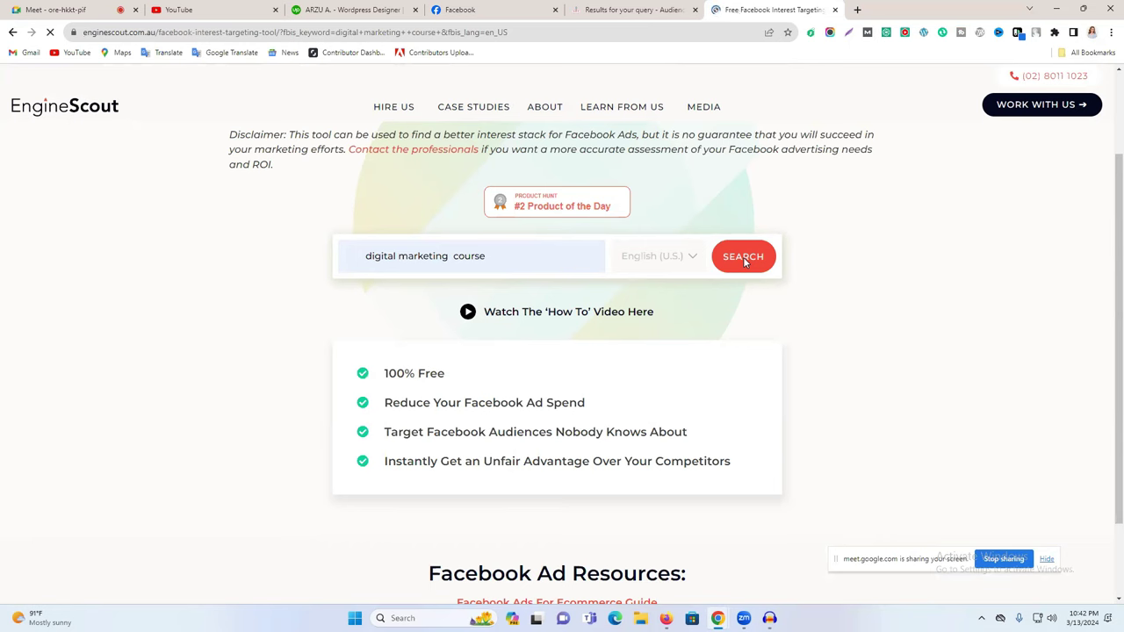
scroll(744, 261, down, 4)
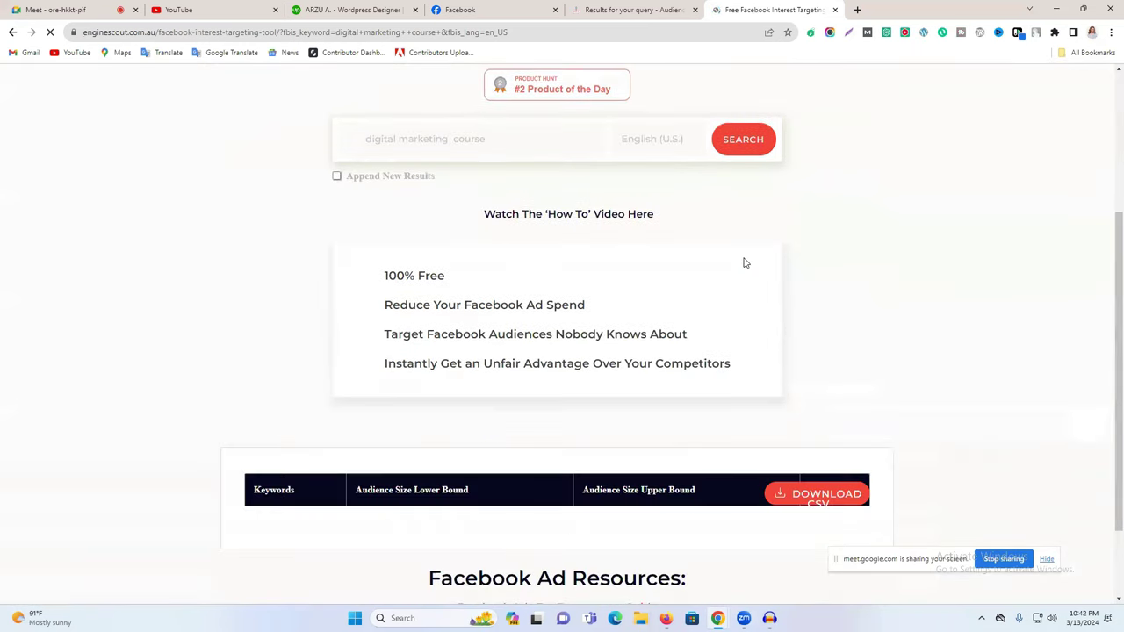
scroll(744, 261, up, 4)
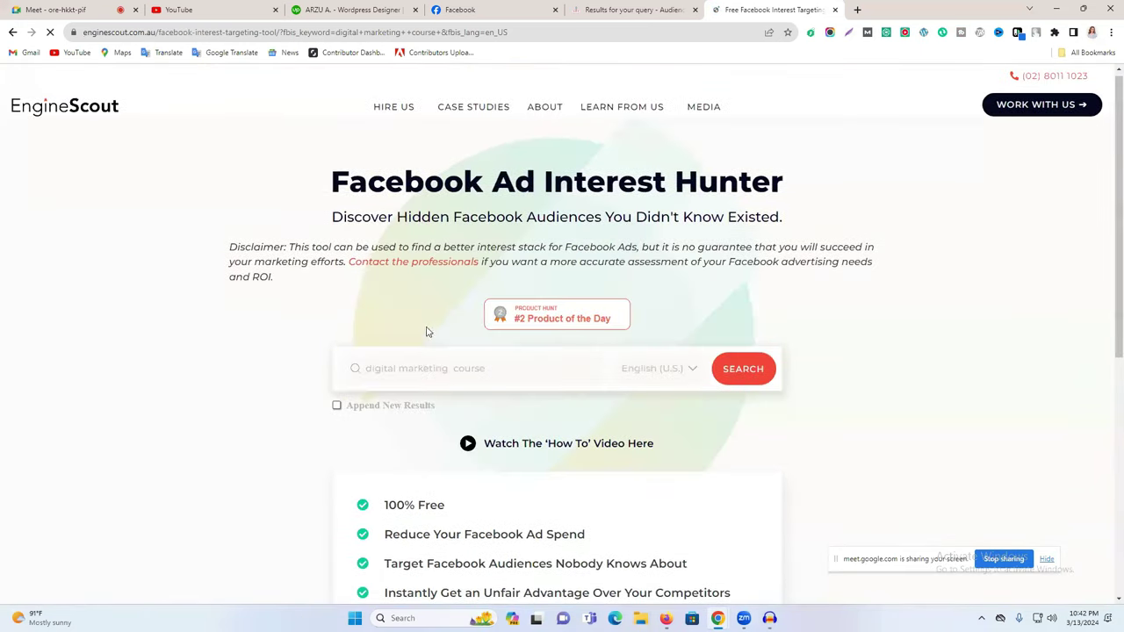
scroll(427, 331, down, 5)
scroll(484, 326, up, 5)
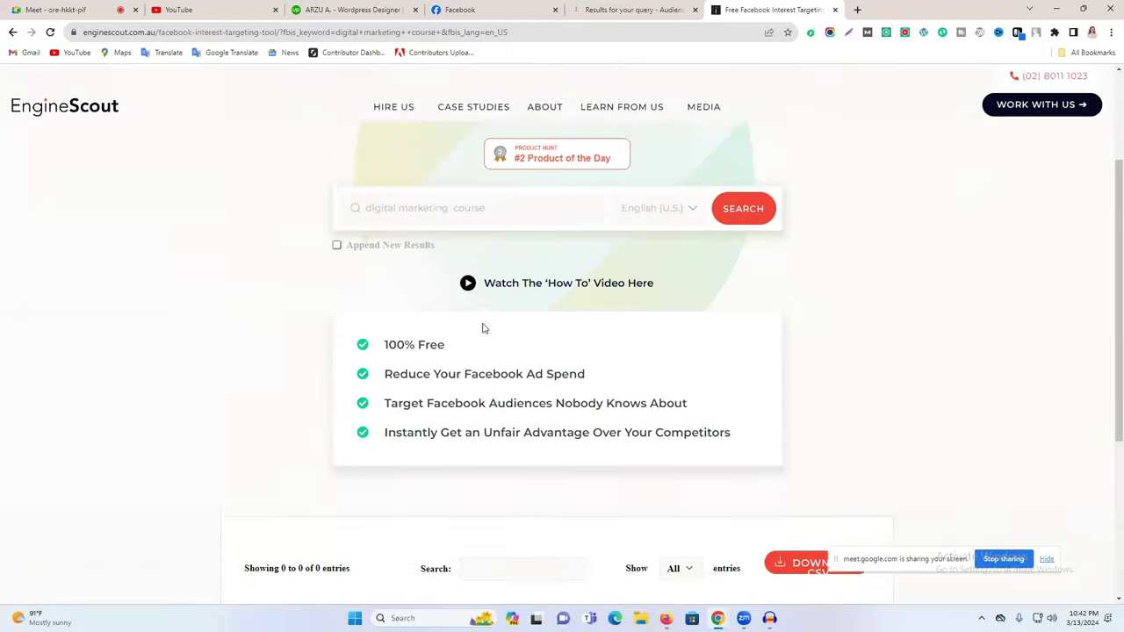
Trim the keyword down to 'marketing' and rerun the interest search
double_click(439, 373)
key(BackSpace)
triple_click(389, 375)
click(392, 372)
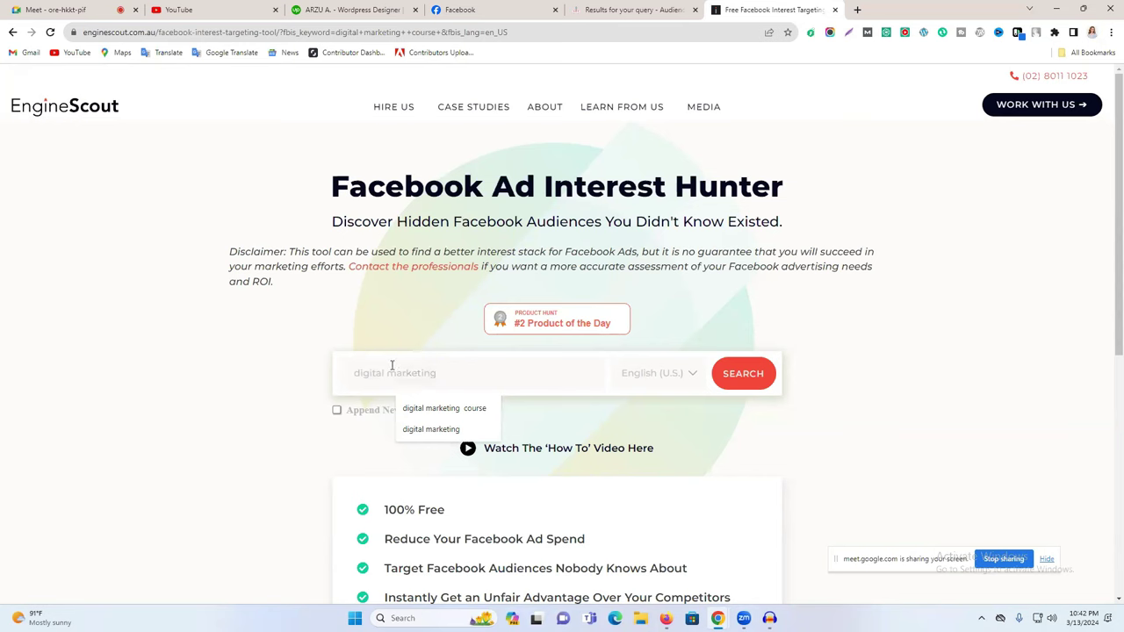
drag(389, 369, 339, 369)
key(BackSpace)
key(Return)
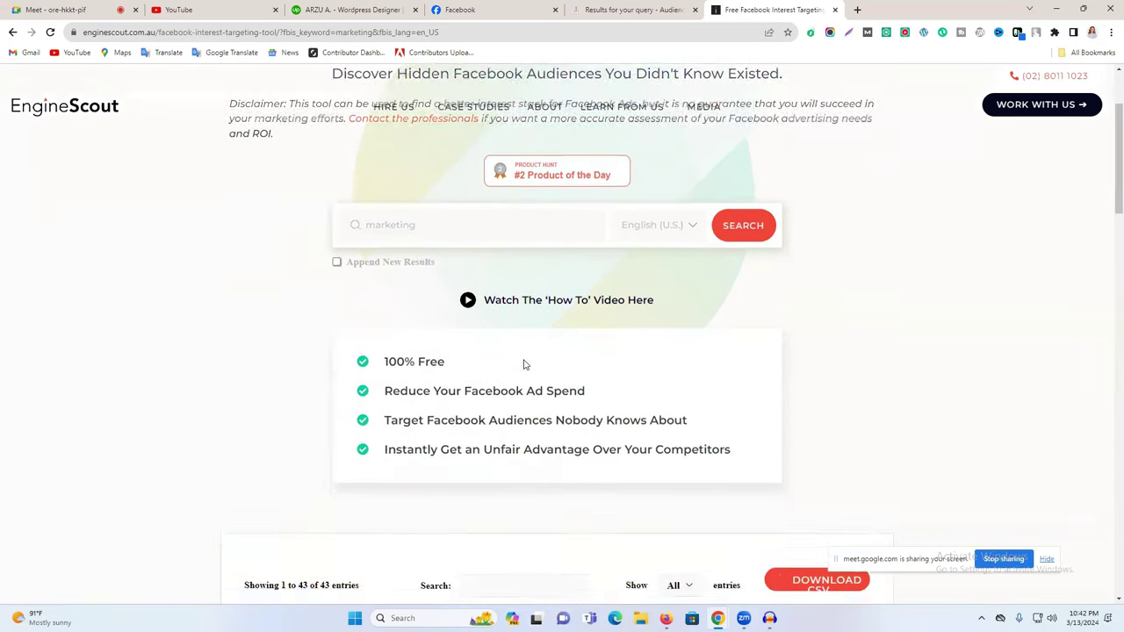
Browse the marketing keyword table and select 'Search engine marketing' for copying
scroll(525, 364, down, 2)
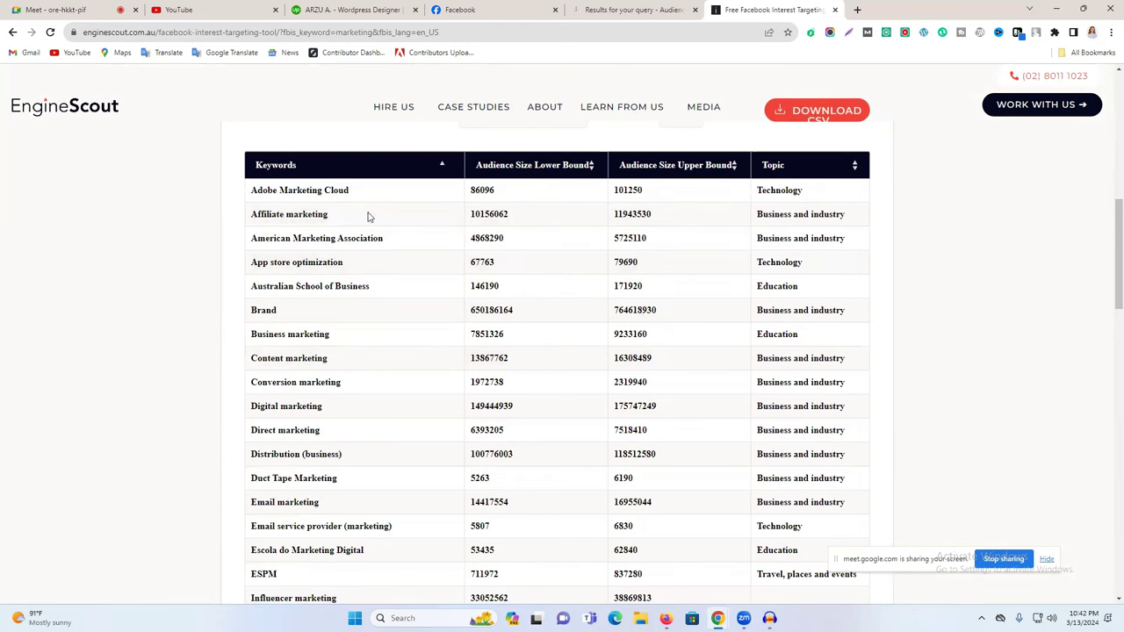
scroll(534, 333, down, 2)
scroll(334, 371, down, 2)
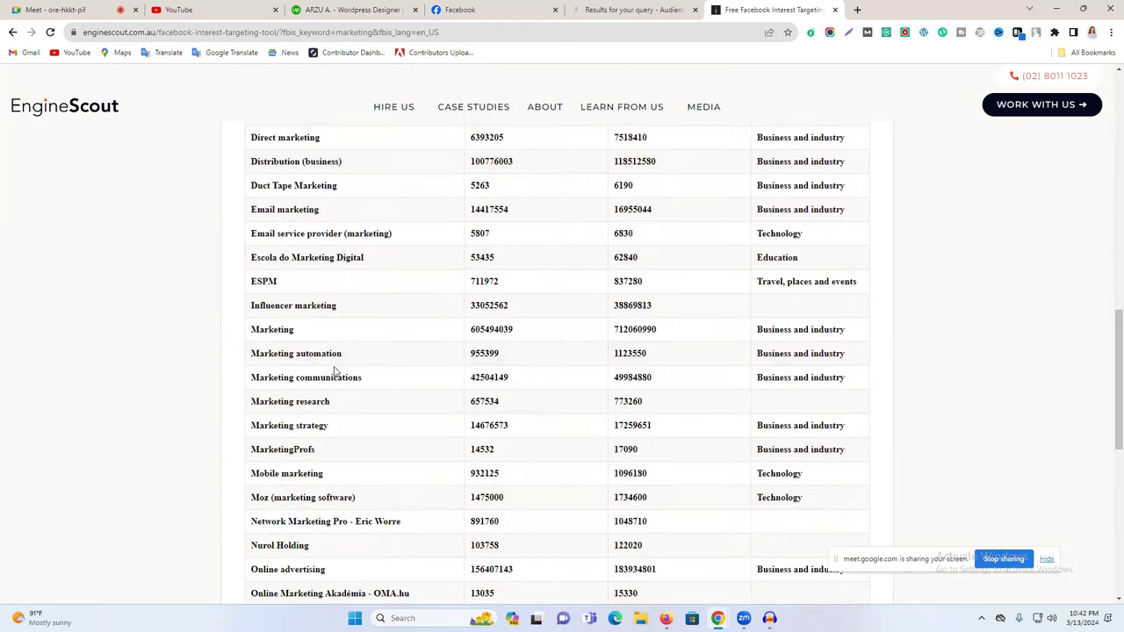
drag(241, 313, 311, 315)
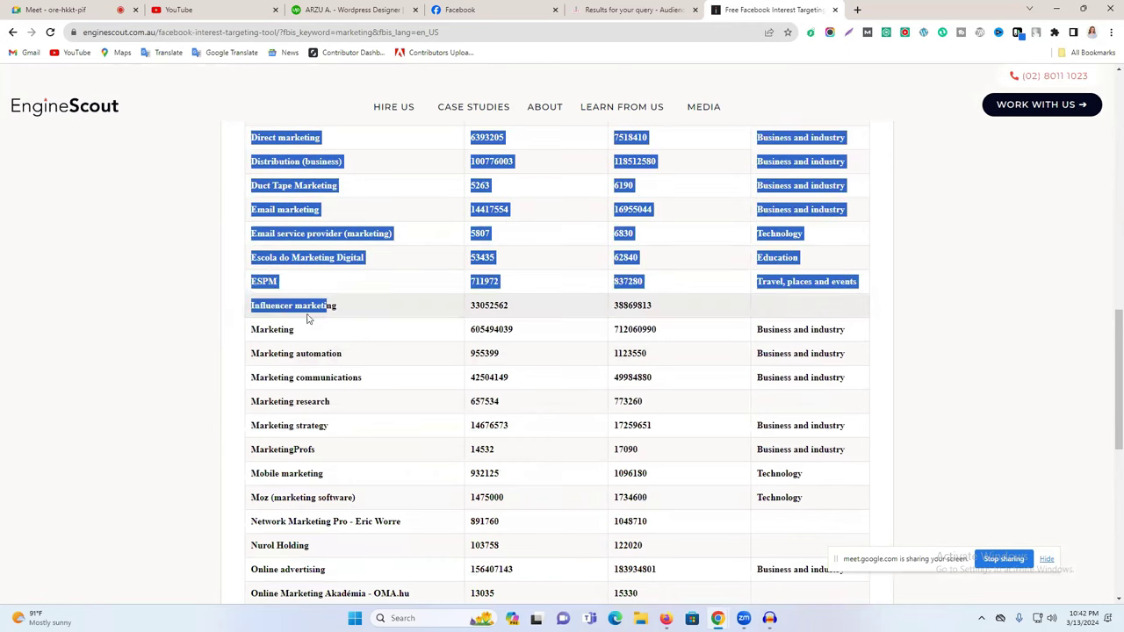
click(272, 356)
drag(272, 356, 333, 355)
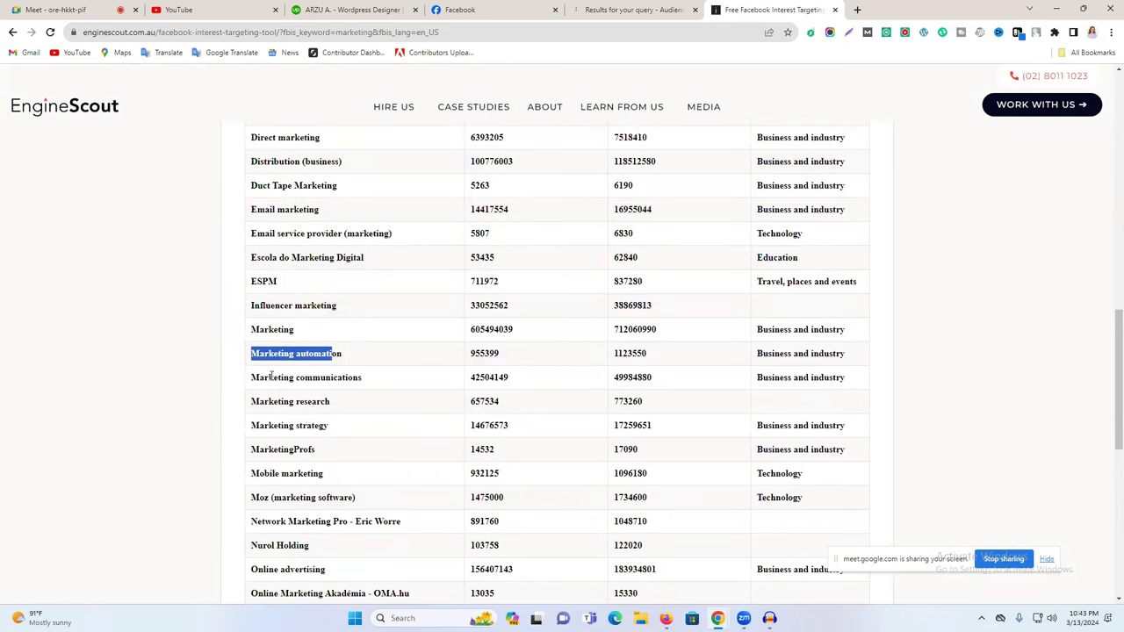
scroll(334, 347, down, 5)
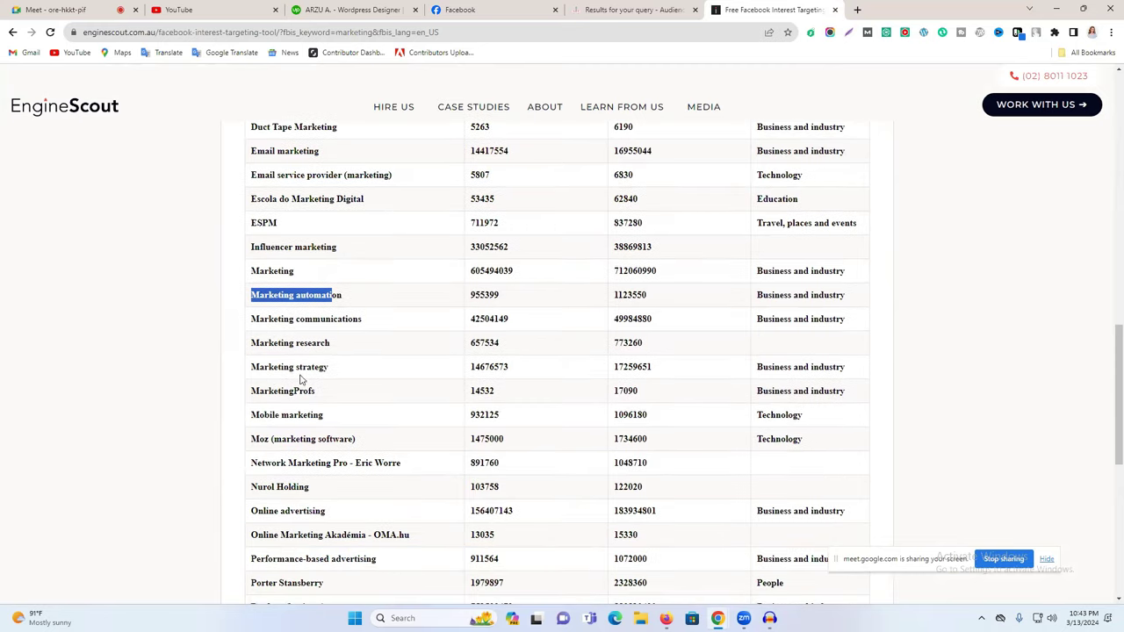
scroll(332, 346, down, 1)
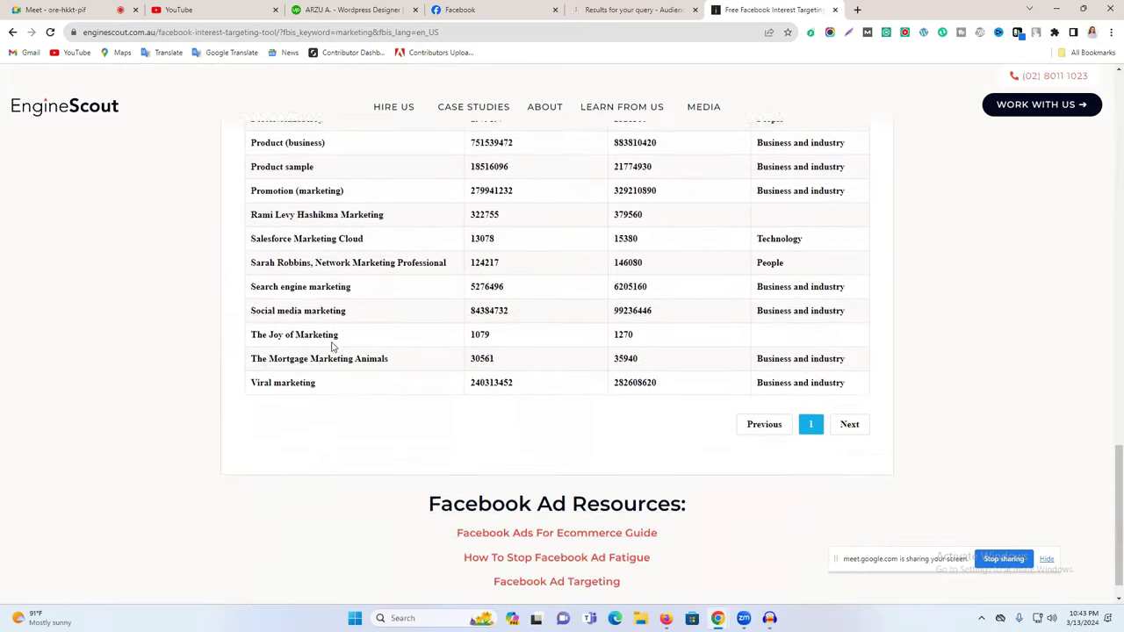
scroll(301, 421, up, 1)
drag(277, 426, 347, 427)
drag(269, 400, 357, 405)
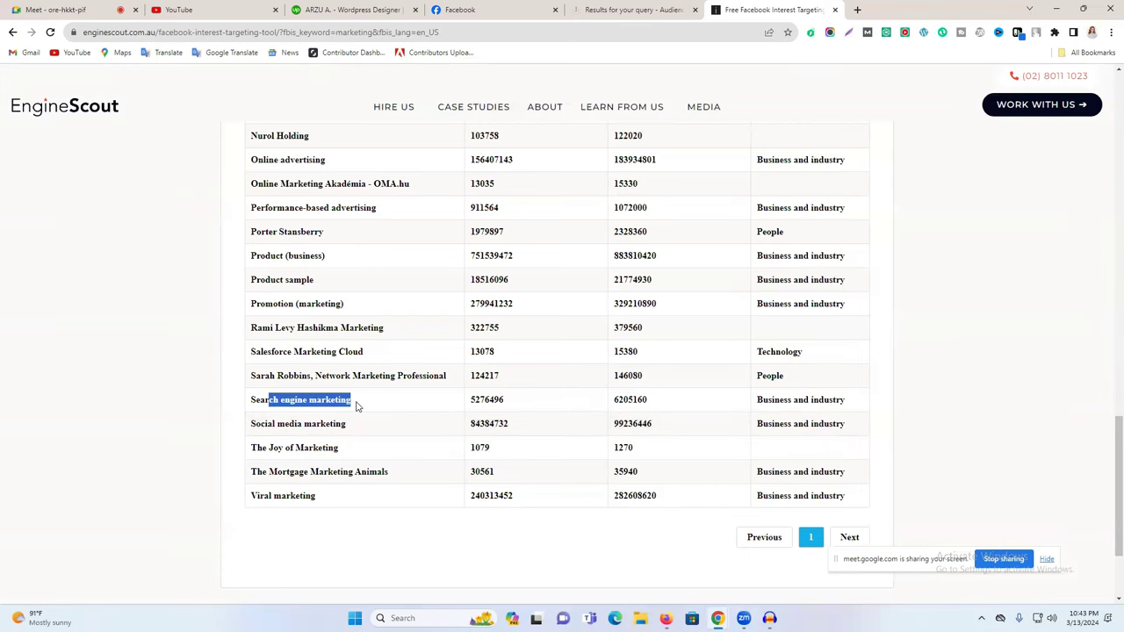
triple_click(287, 404)
key(ctrl+c)
Paste 'Search engine marketing' into Detailed targeting and add that interest
click(465, 10)
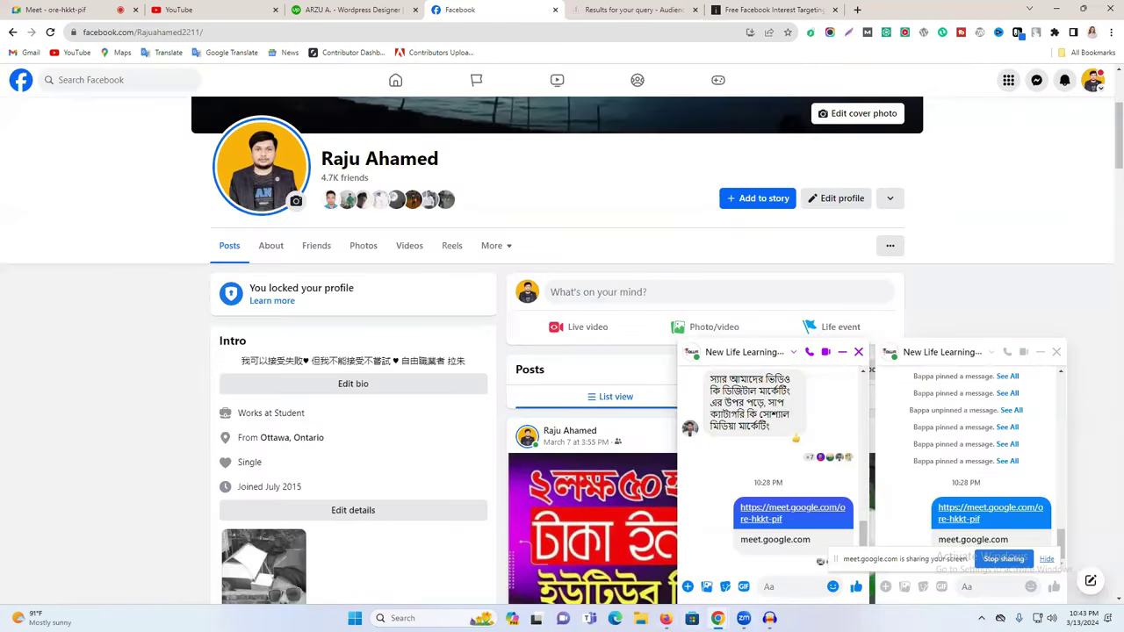
key(alt+Tab)
key(ctrl+v)
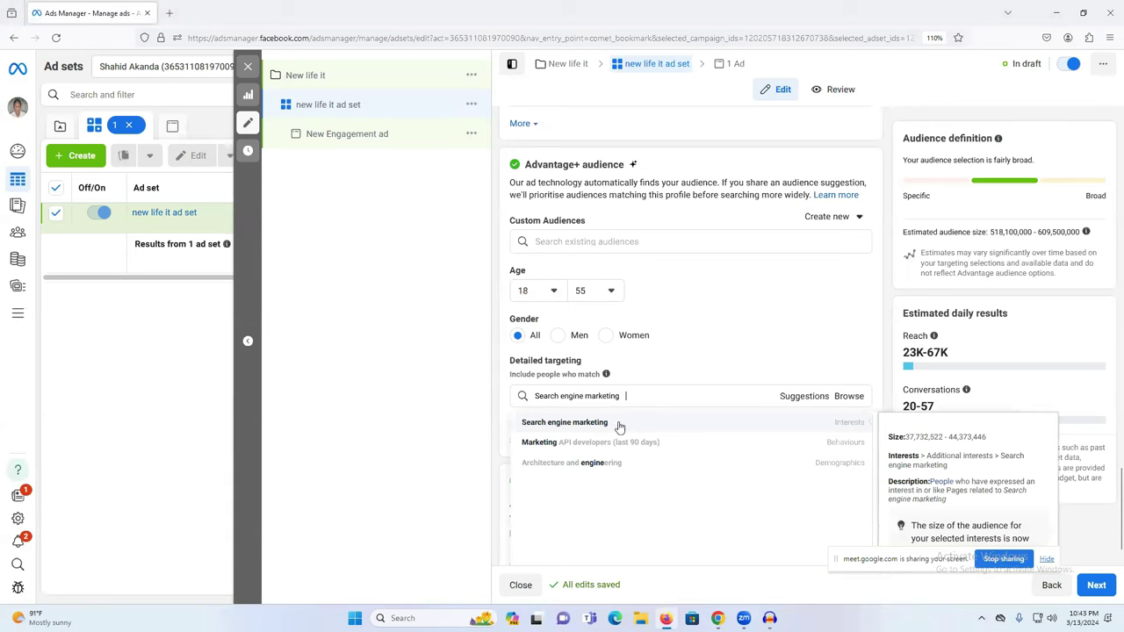
click(639, 425)
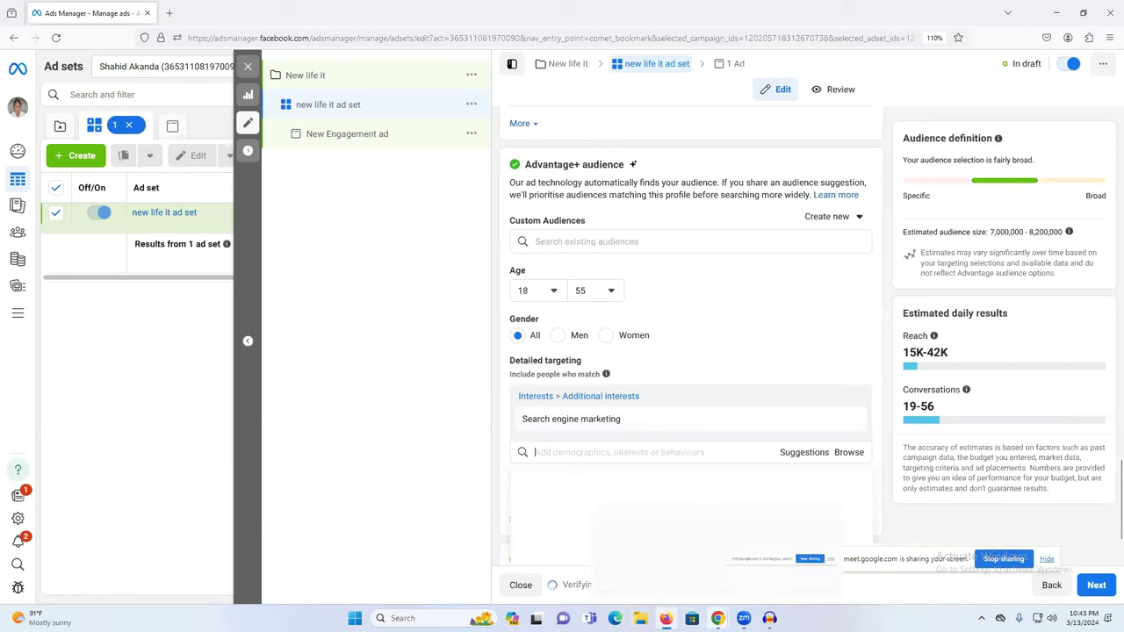
Copy 'Social media marketing' from EngineScout and add it as a targeting interest
mouse_move(717, 618)
click(655, 557)
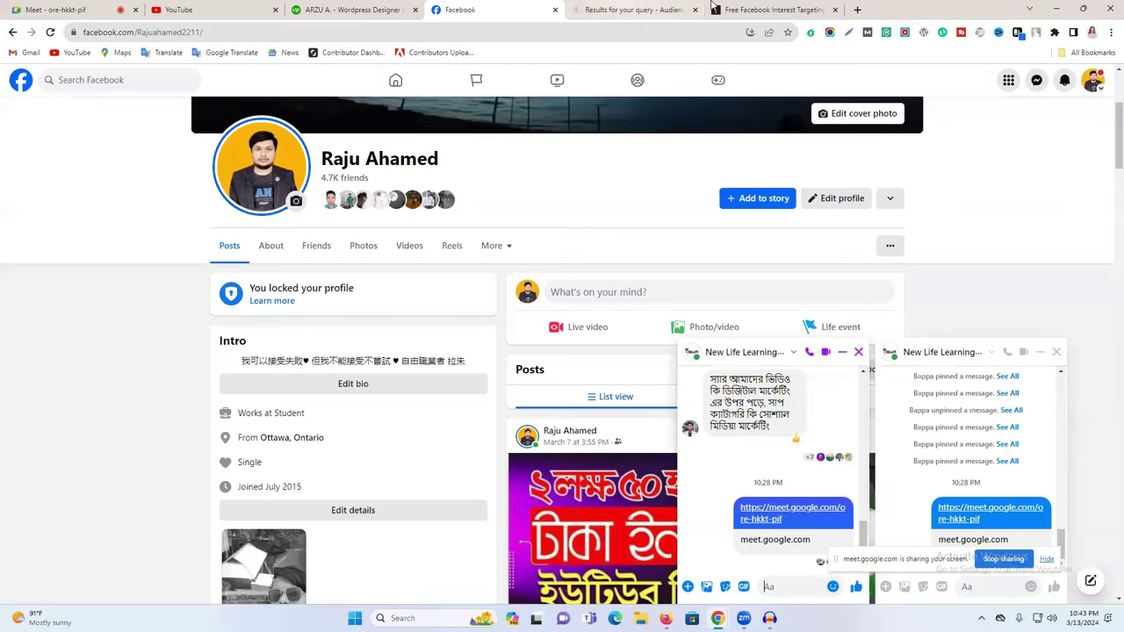
click(764, 10)
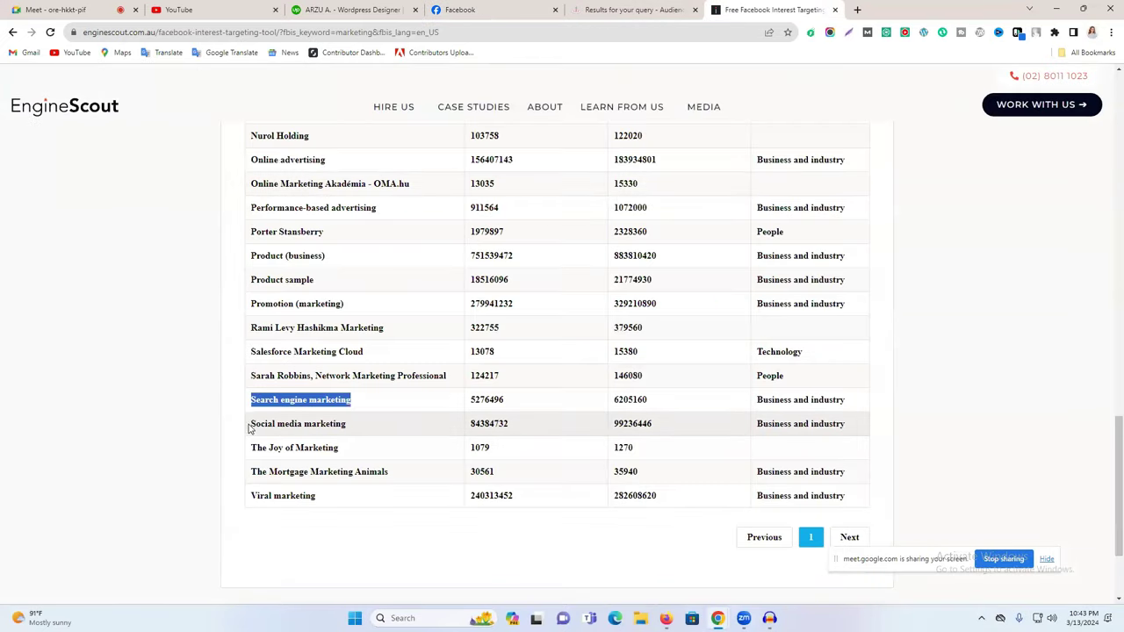
drag(251, 424, 358, 436)
key(ctrl+c)
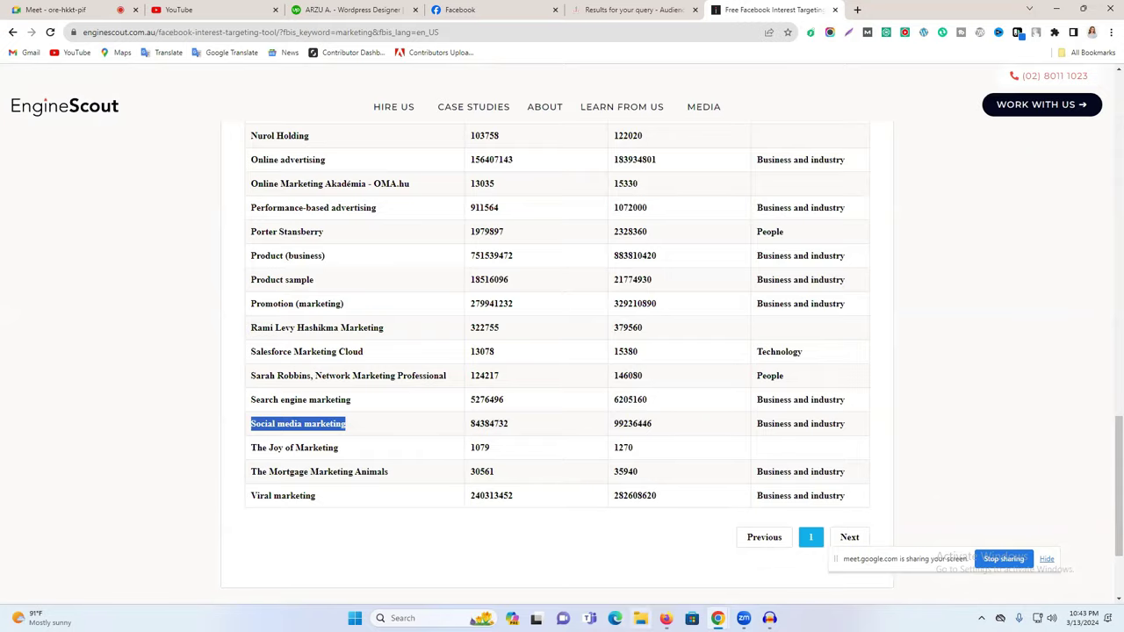
click(666, 618)
click(650, 454)
key(ctrl+v)
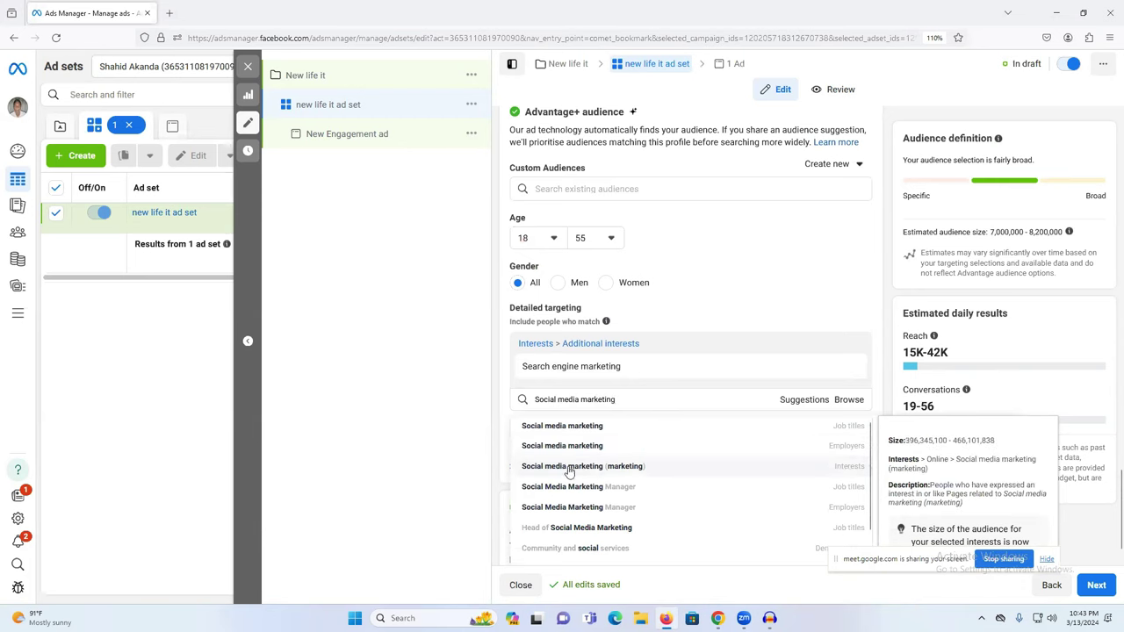
click(647, 471)
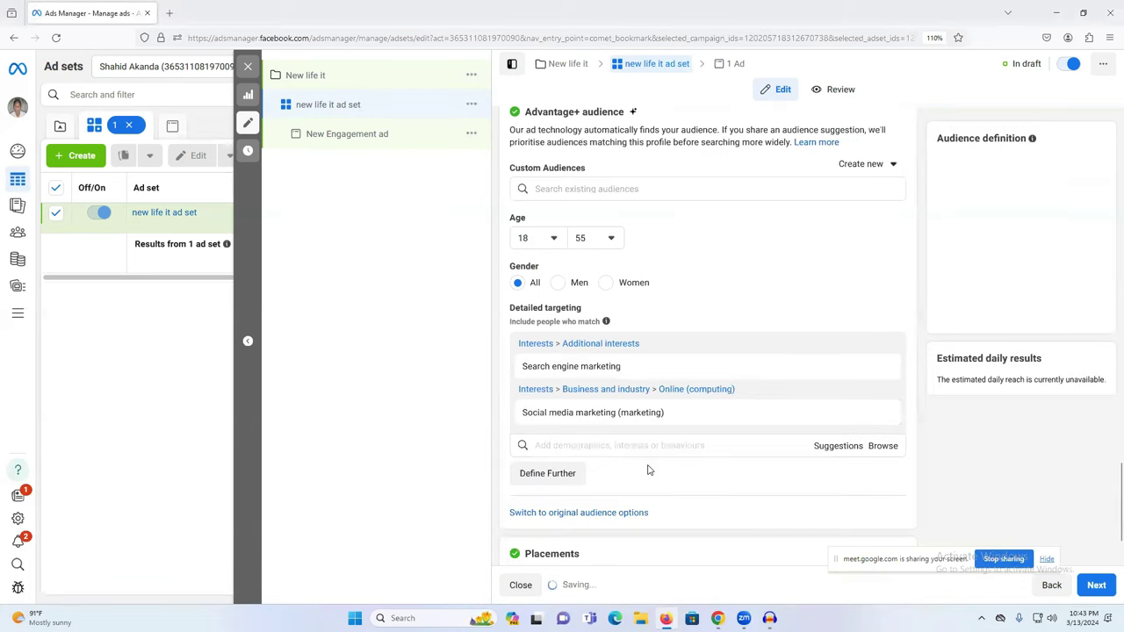
Copy 'Online advertising' from EngineScout and add Online advertising (marketing) to targeting
mouse_move(717, 618)
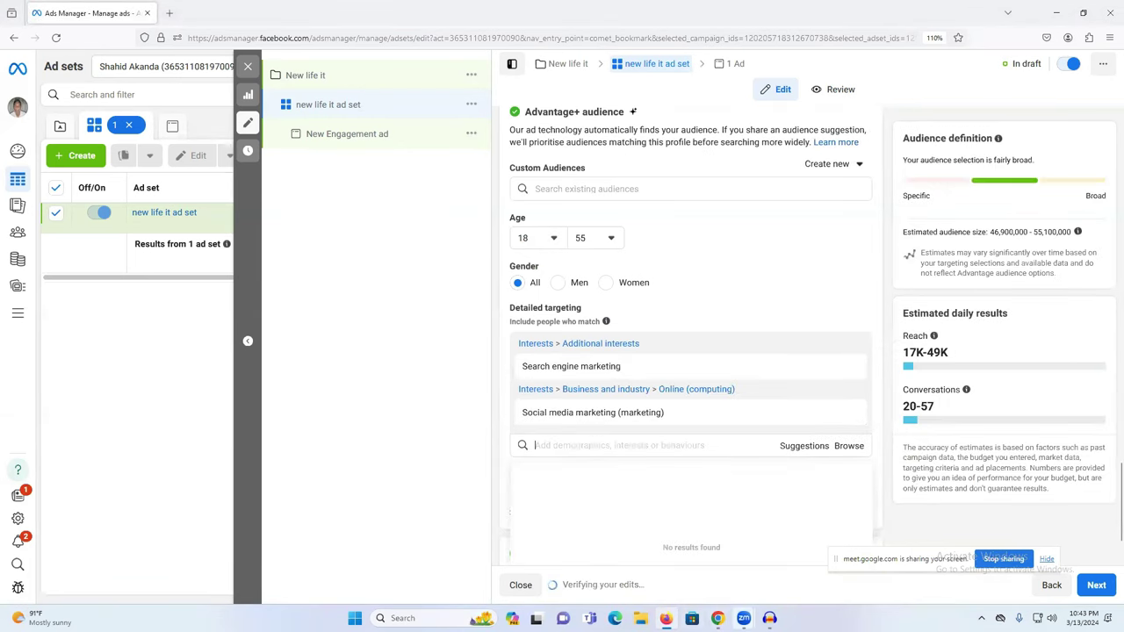
key(alt+Tab)
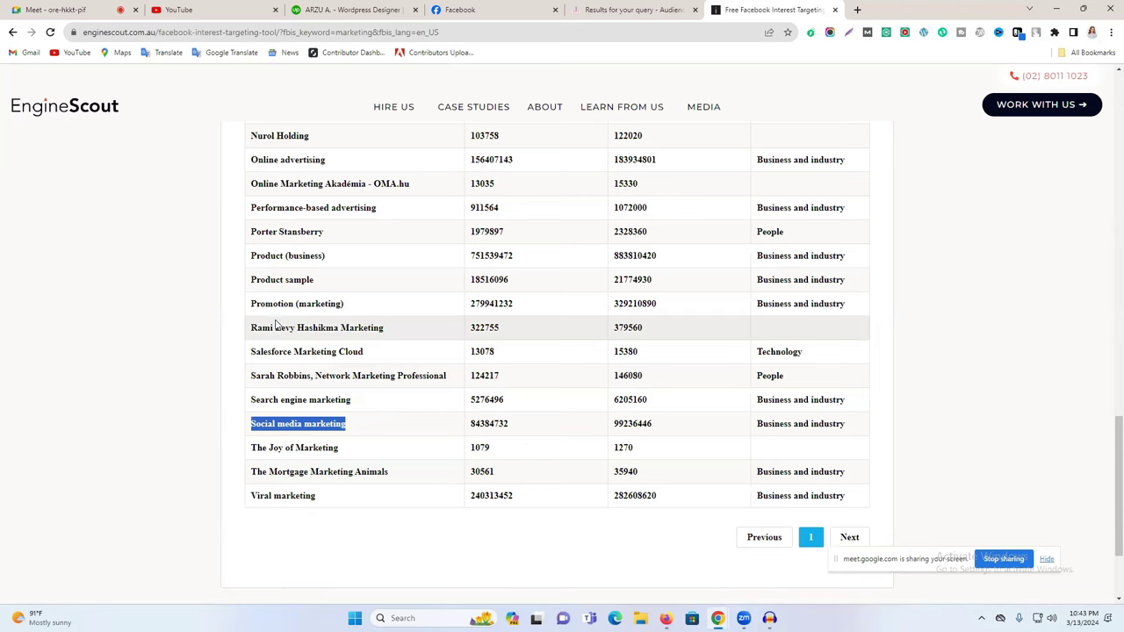
scroll(283, 298, up, 1)
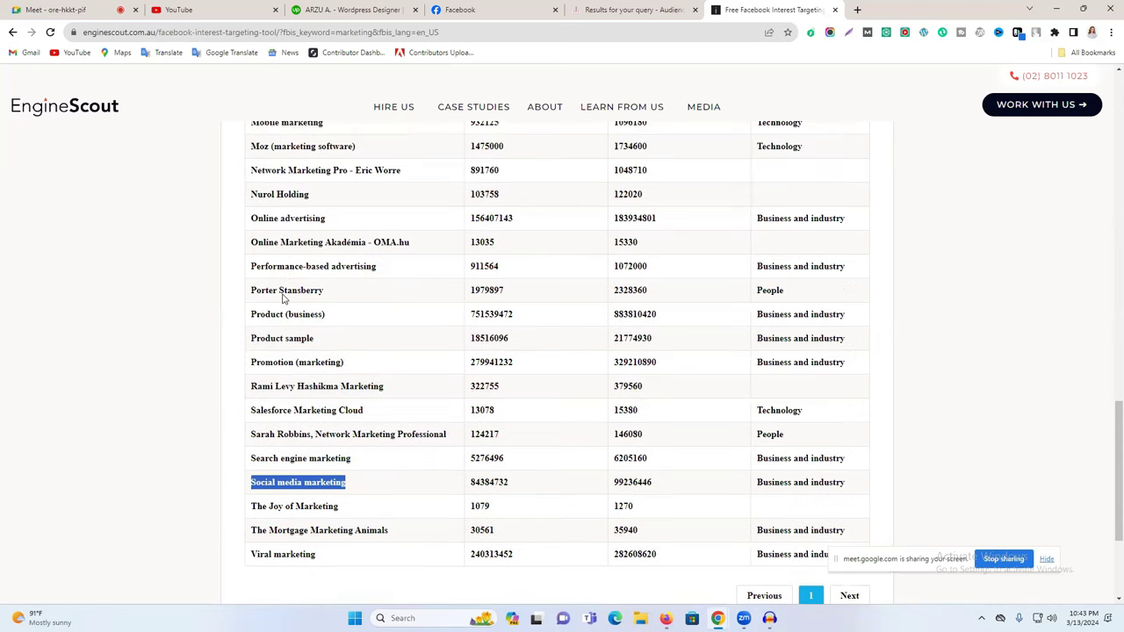
triple_click(285, 220)
triple_click(285, 220)
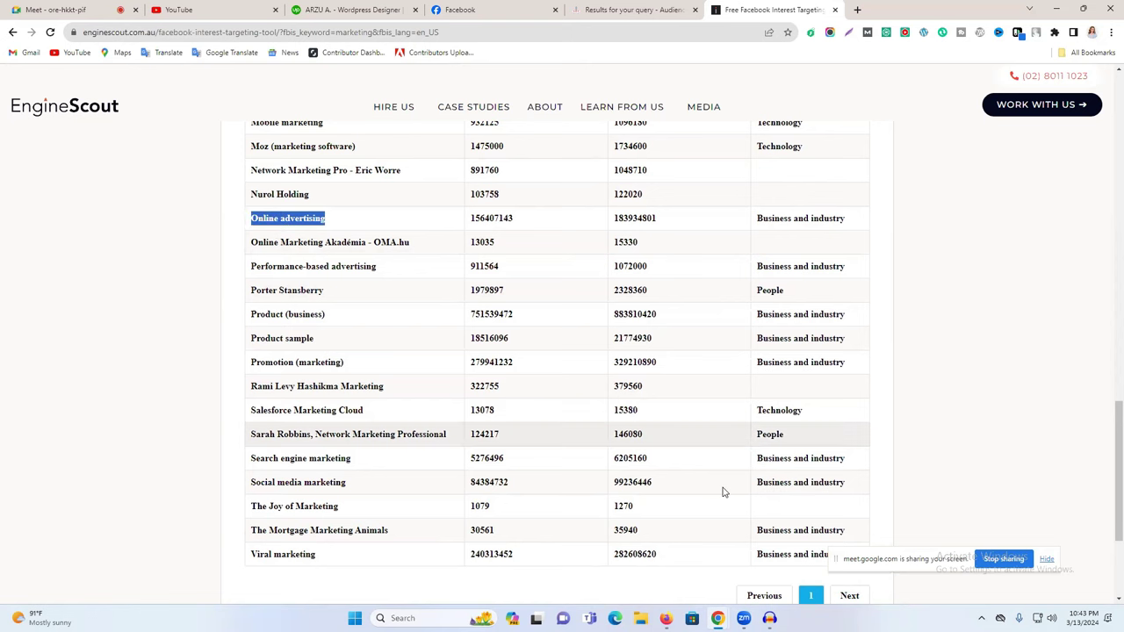
click(715, 616)
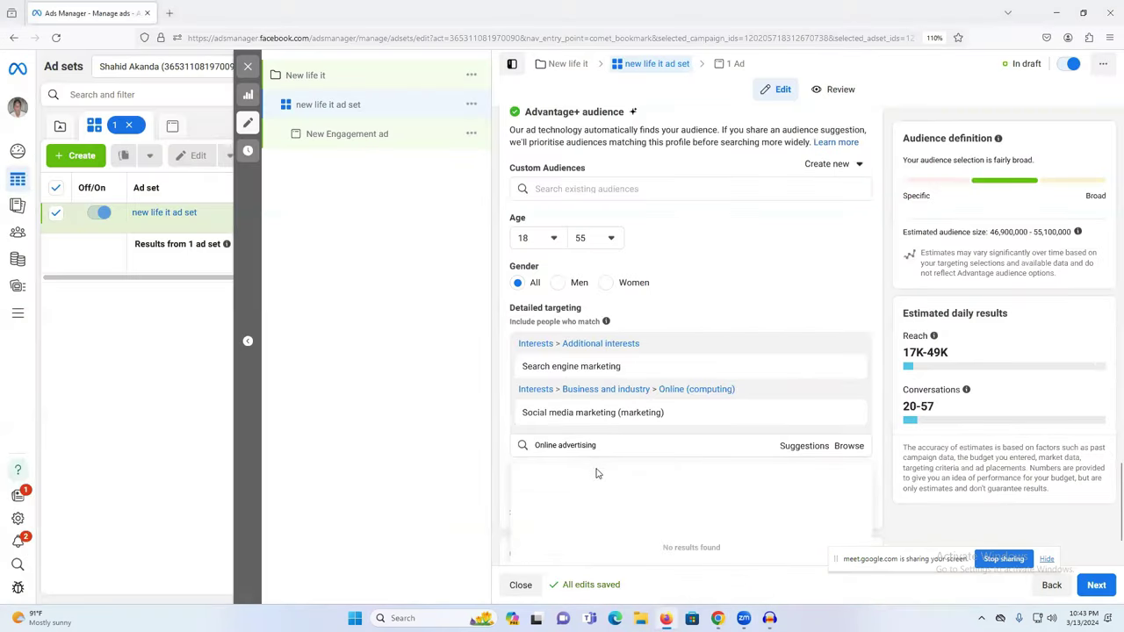
click(667, 547)
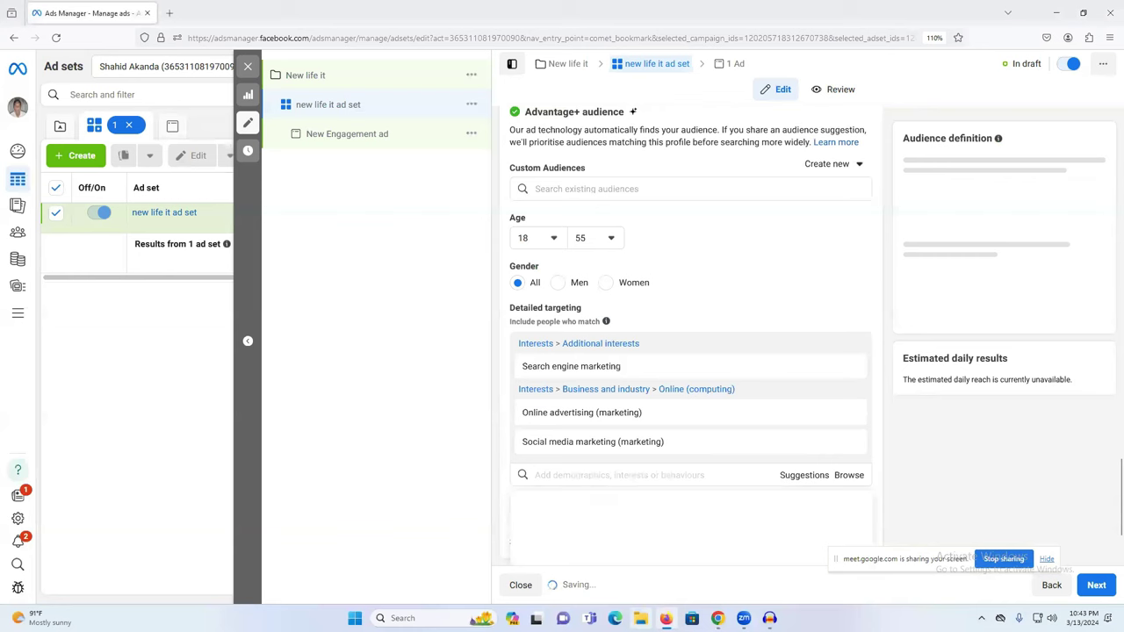
Copy 'Marketing' from EngineScout and add Marketing (business & finance) to targeting
mouse_move(716, 616)
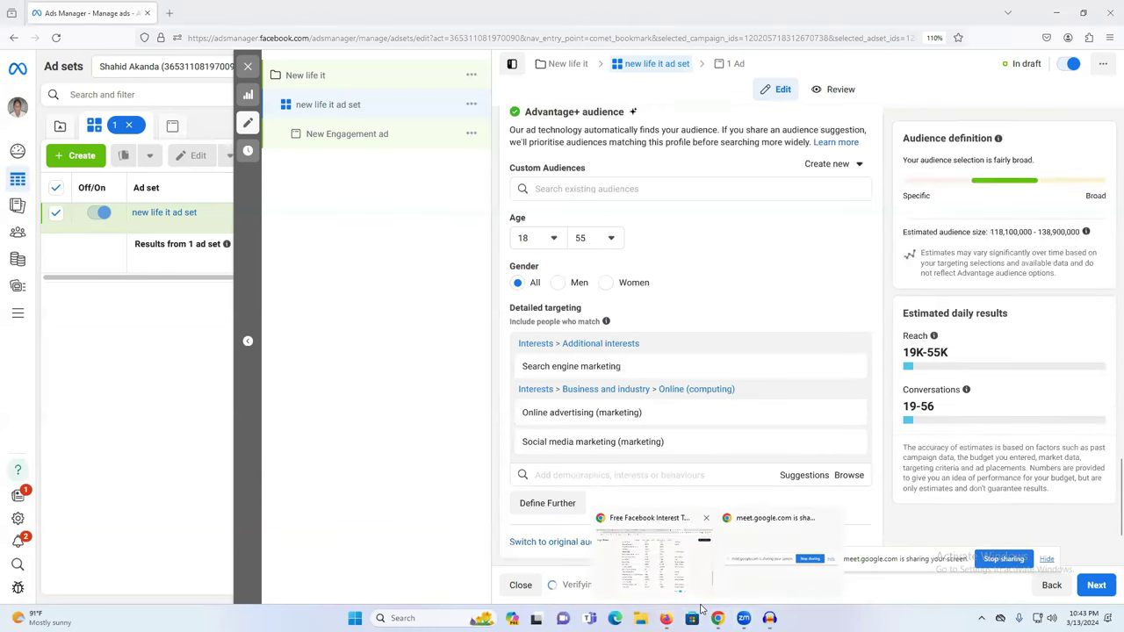
click(654, 553)
scroll(542, 371, up, 3)
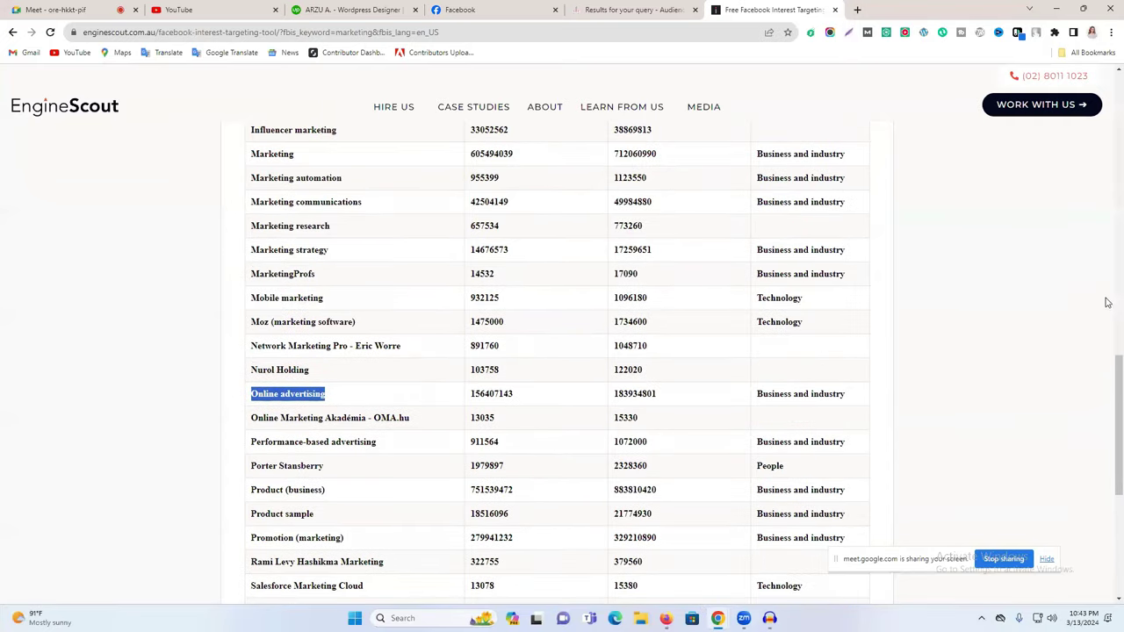
scroll(275, 298, up, 1)
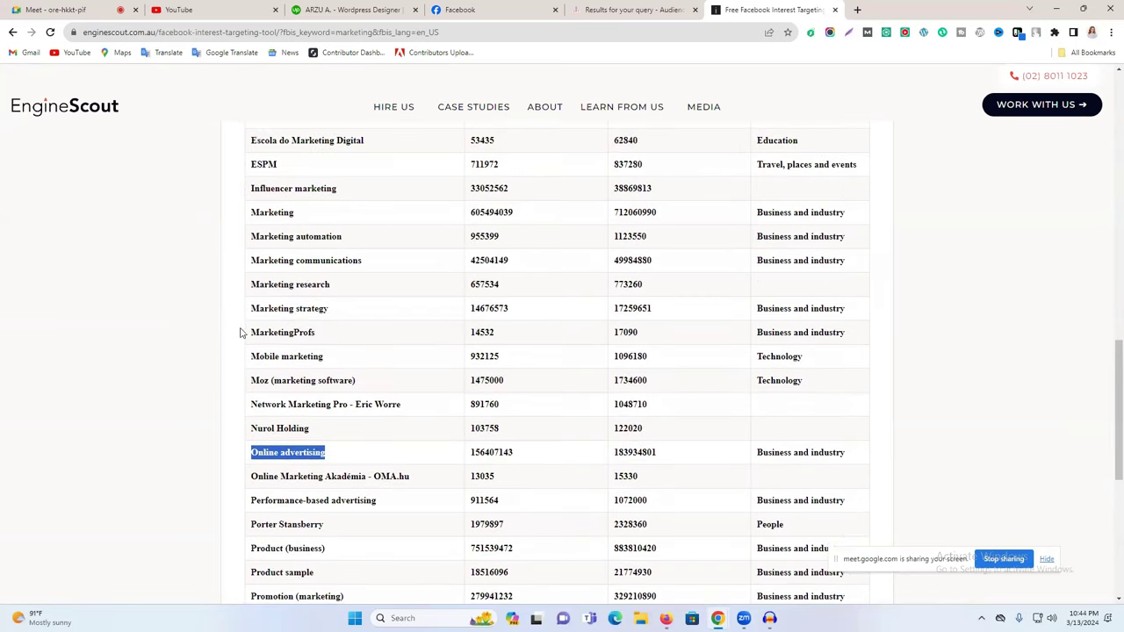
scroll(272, 264, up, 1)
double_click(265, 271)
key(ctrl+c)
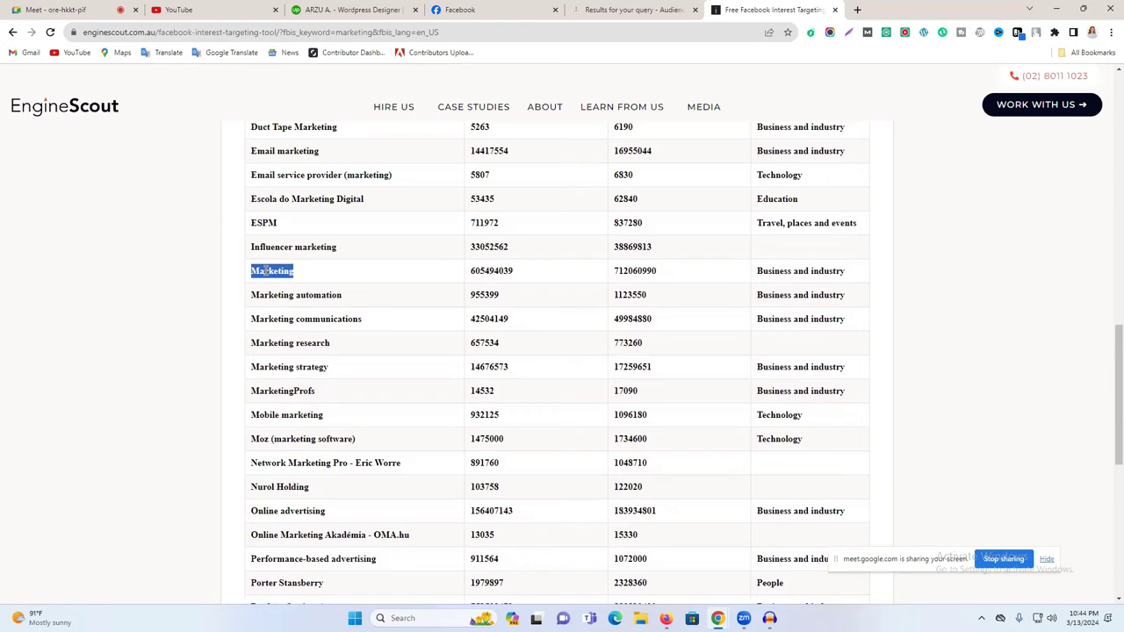
click(667, 618)
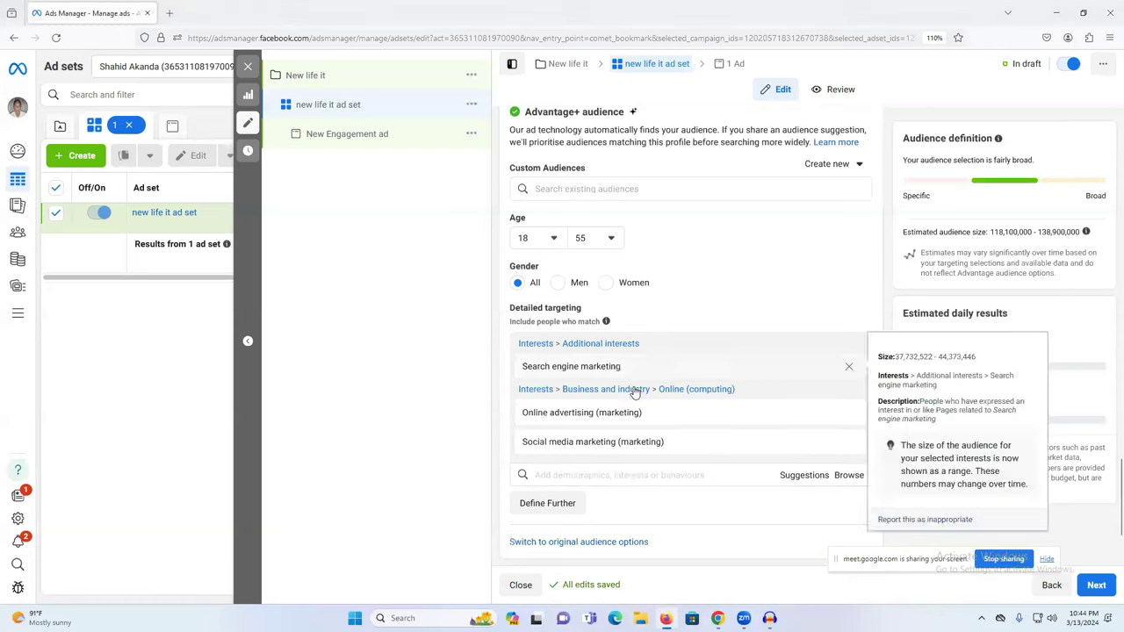
key(ctrl+v)
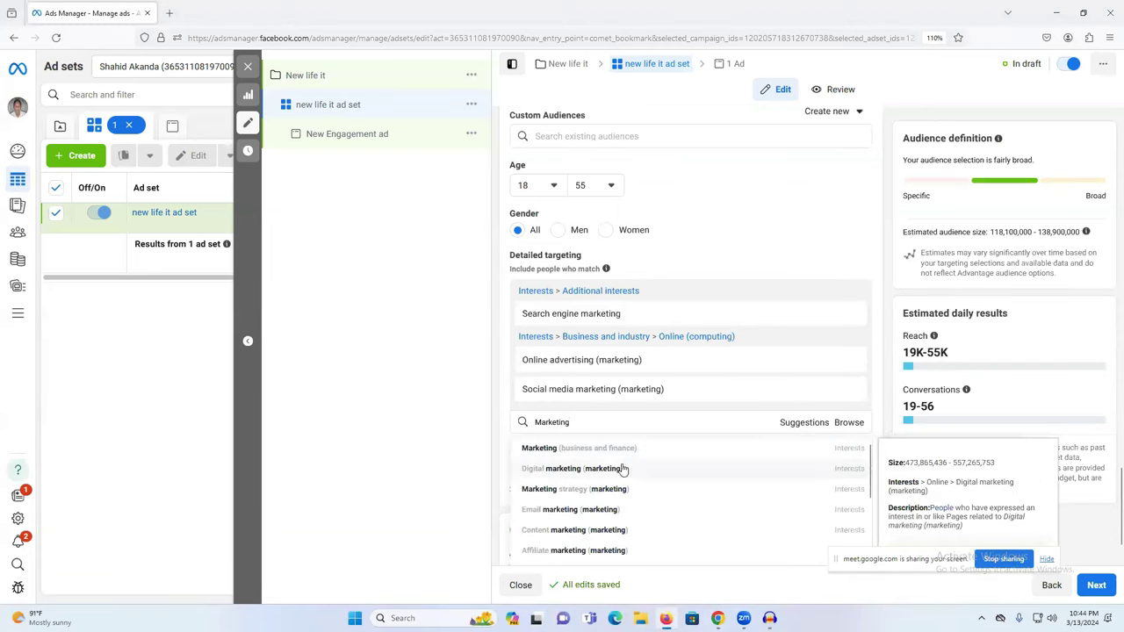
click(593, 449)
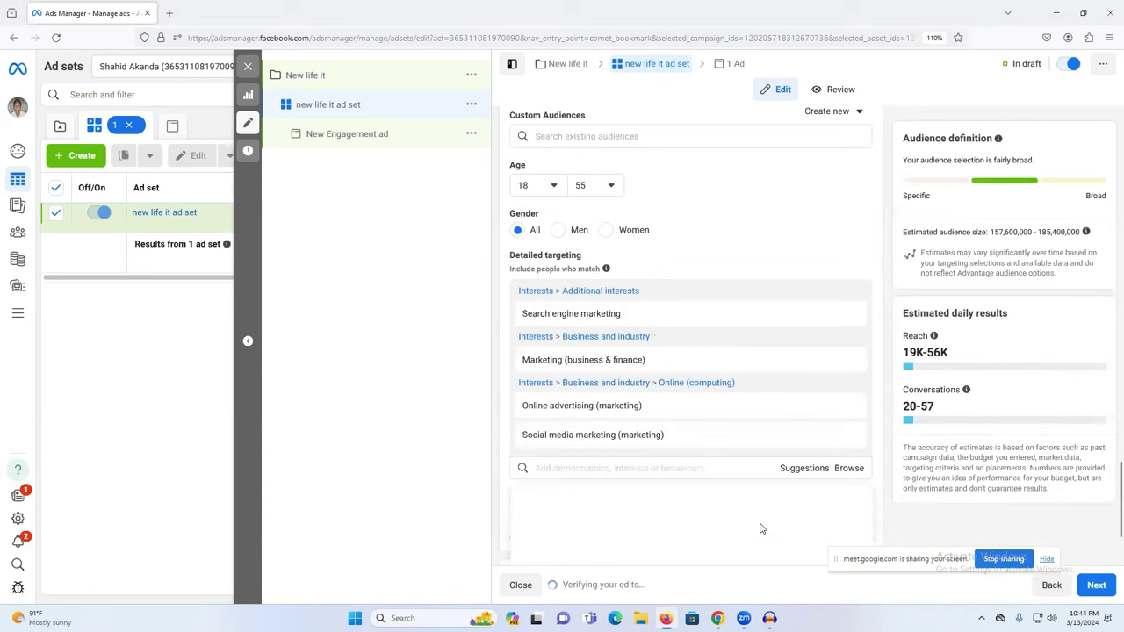
Copy 'Email marketing' from EngineScout and add Email marketing (marketing) to targeting
mouse_move(717, 618)
click(650, 562)
scroll(650, 364, up, 1)
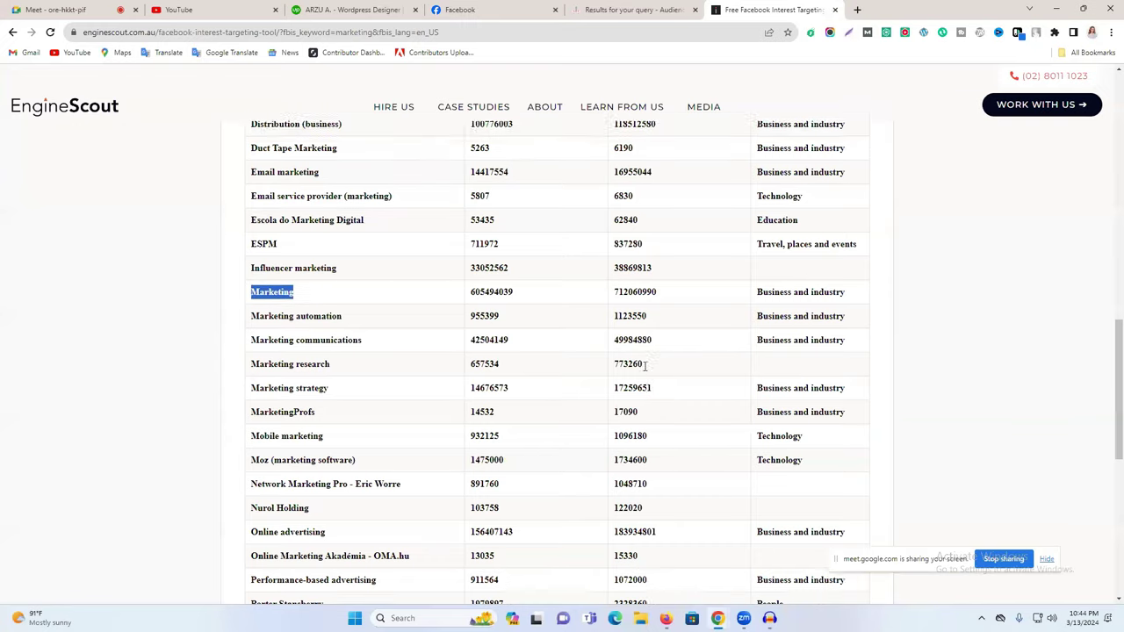
scroll(483, 314, up, 1)
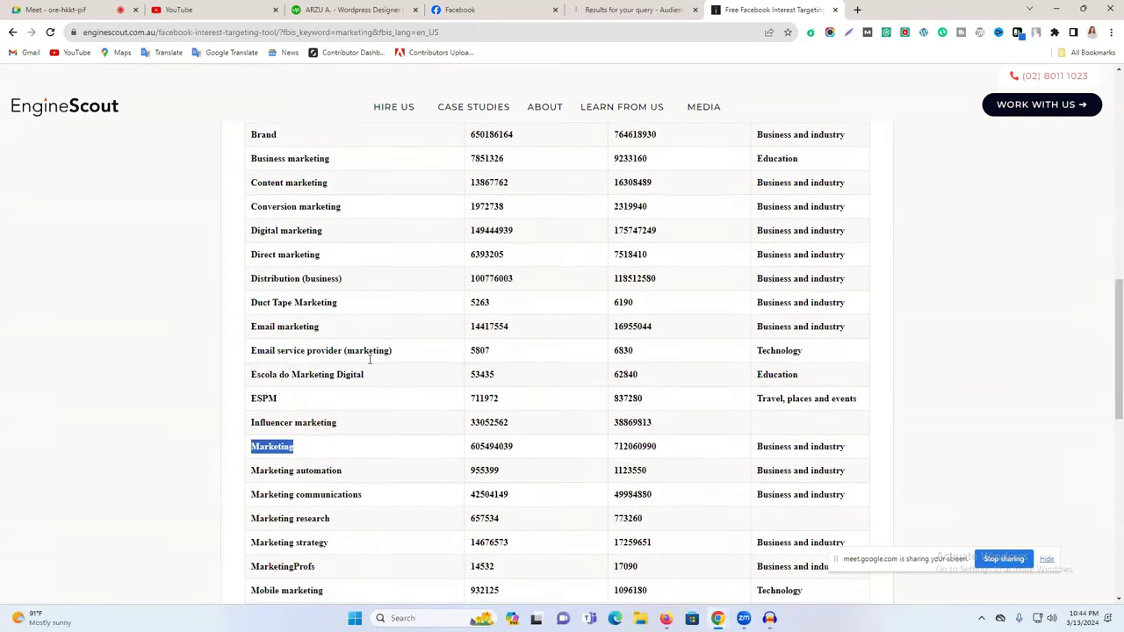
triple_click(274, 329)
key(ctrl+c)
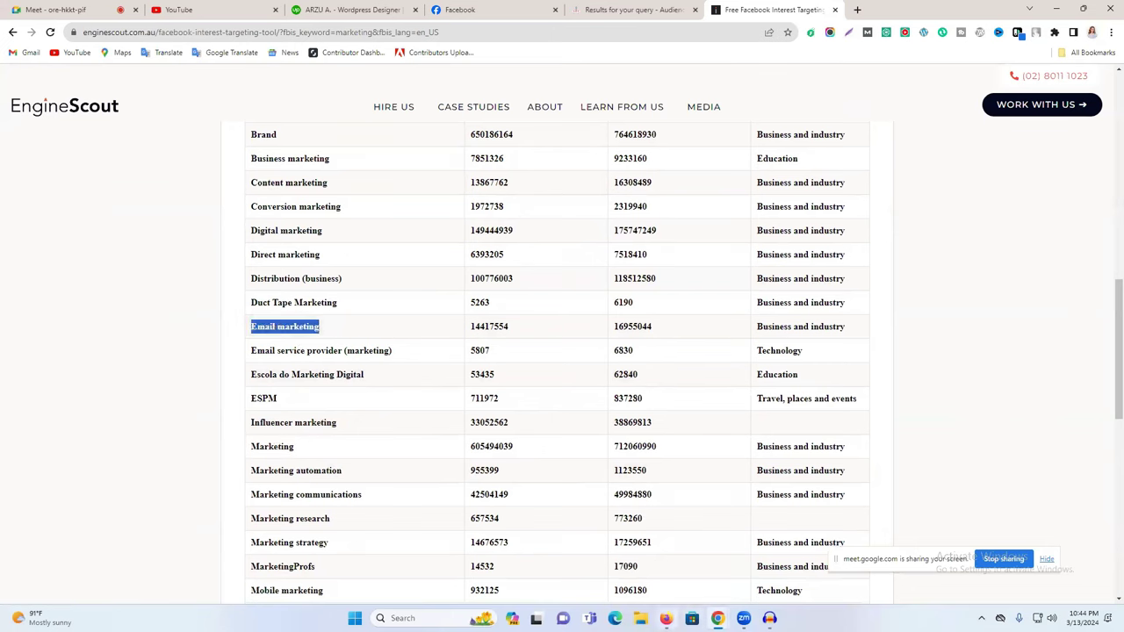
click(666, 619)
click(621, 468)
key(ctrl+v)
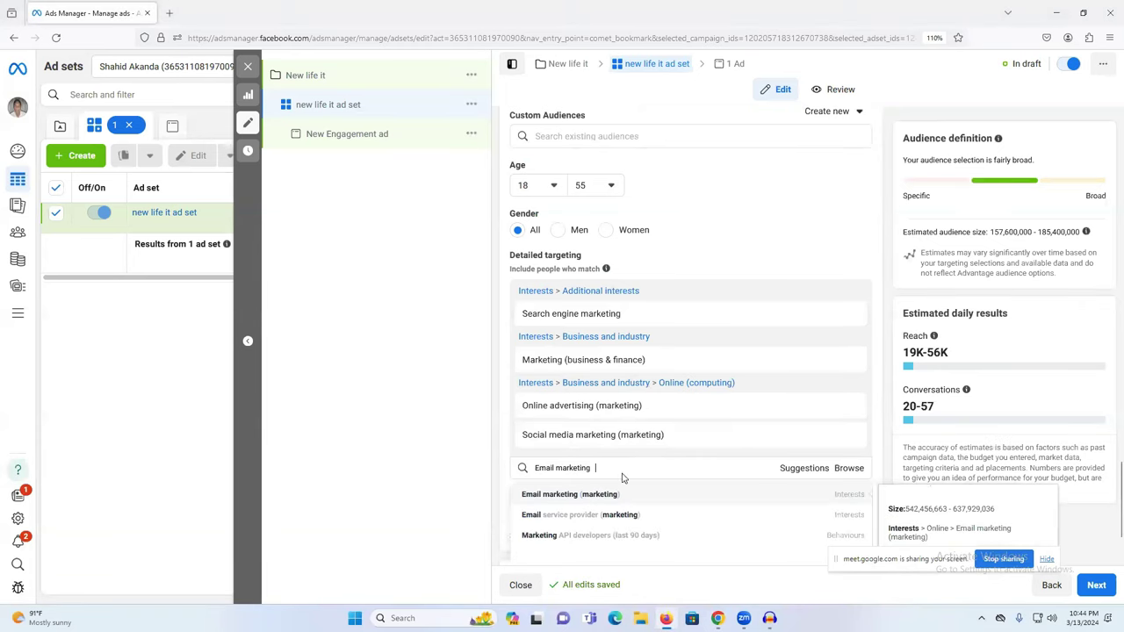
click(604, 494)
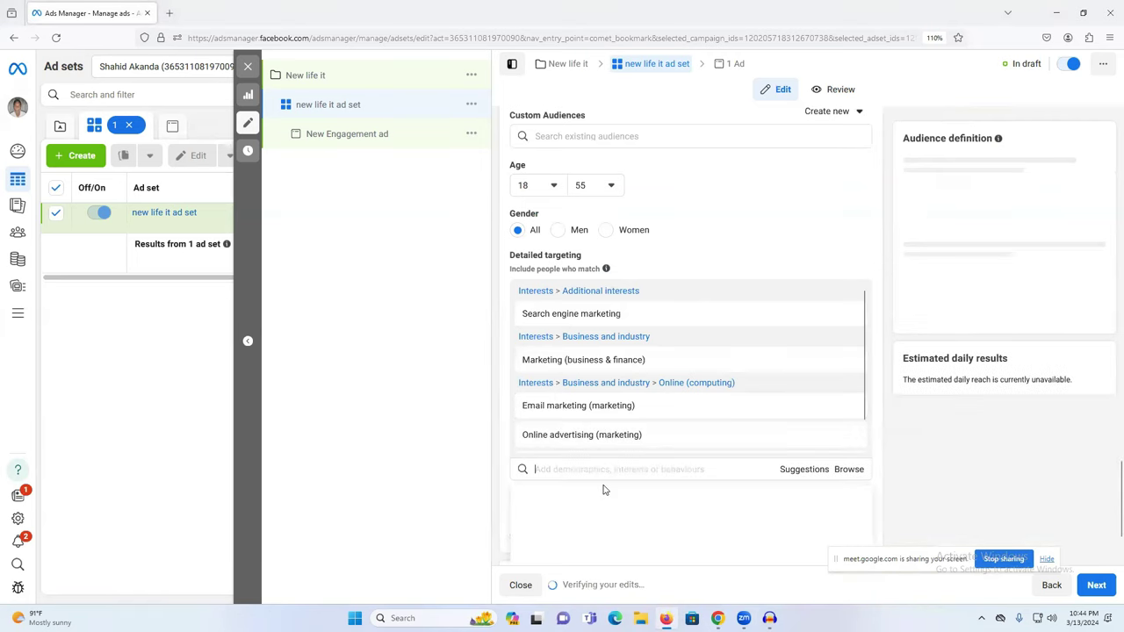
text(seo)
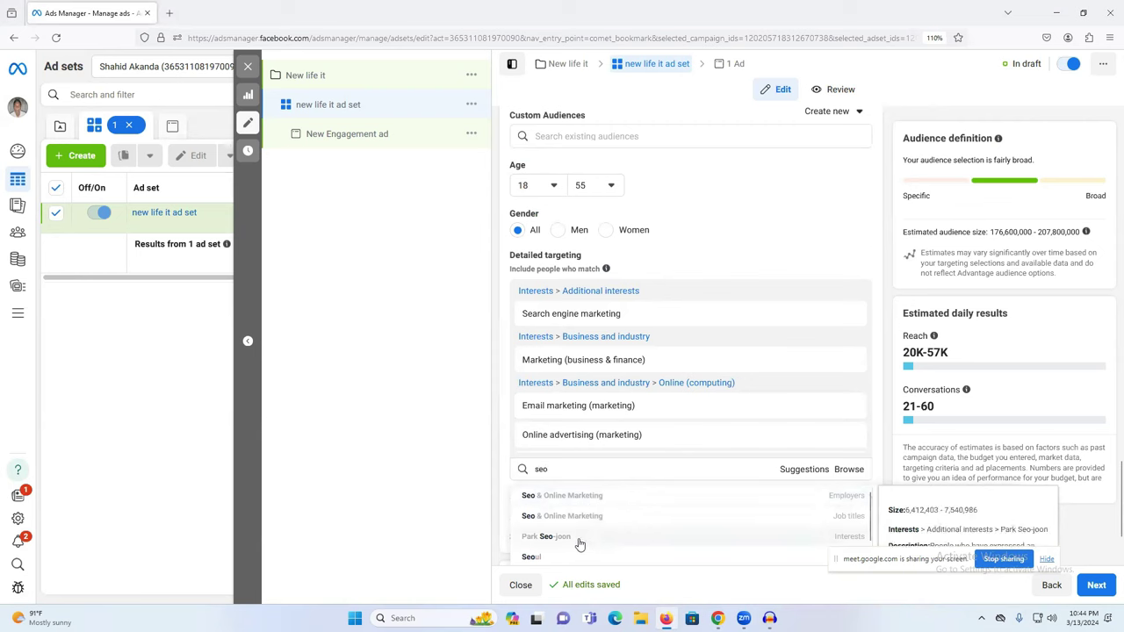
Search 'SEO' in Detailed targeting and add the Search Engine Optimizer (SEO) job title
scroll(694, 508, down, 1)
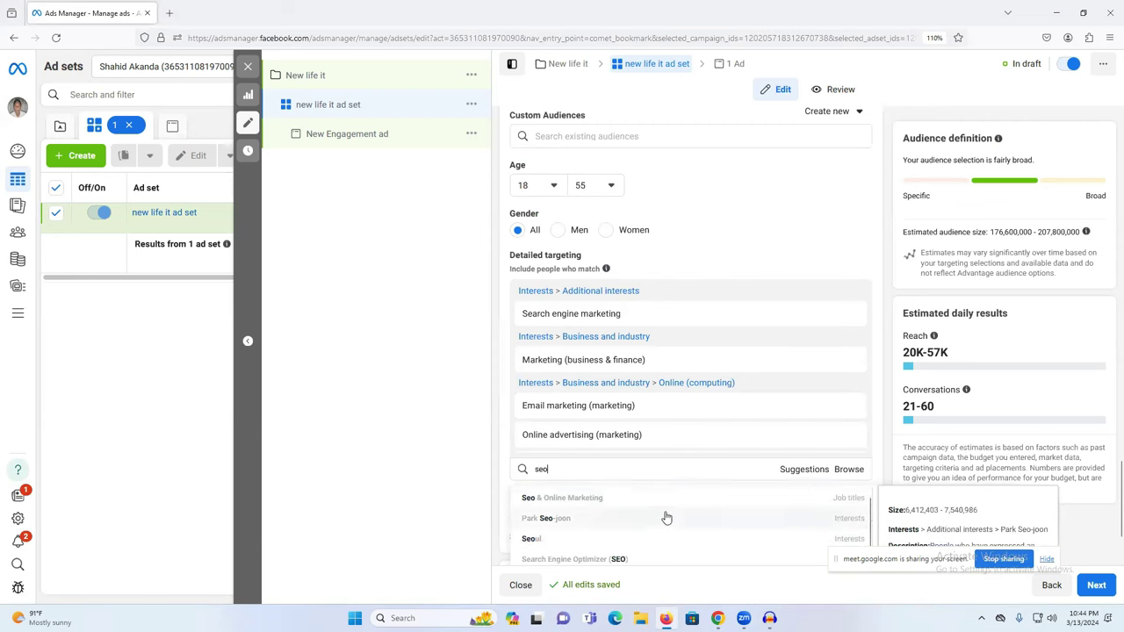
scroll(593, 508, down, 3)
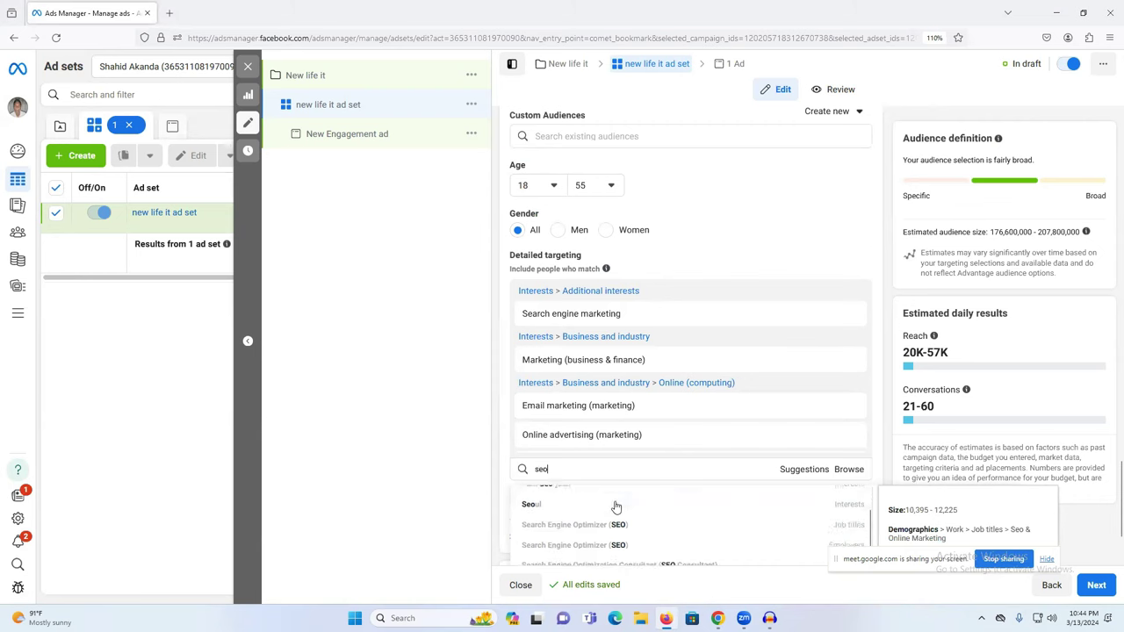
scroll(601, 509, up, 3)
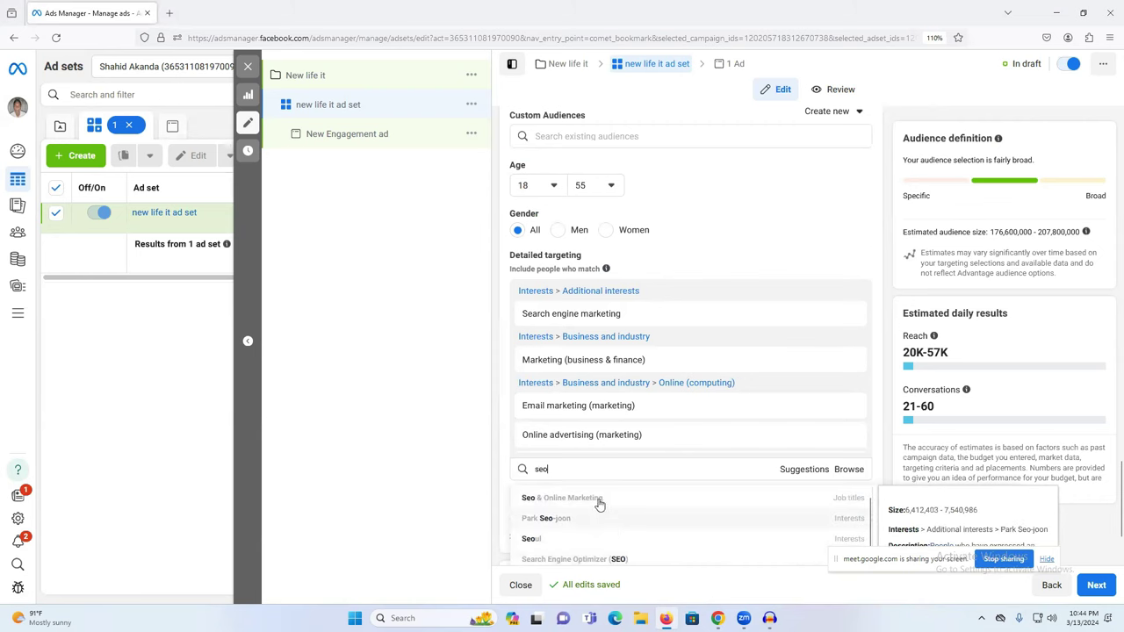
scroll(597, 502, up, 1)
double_click(576, 468)
text(SEO)
mouse_move(637, 533)
scroll(637, 533, down, 1)
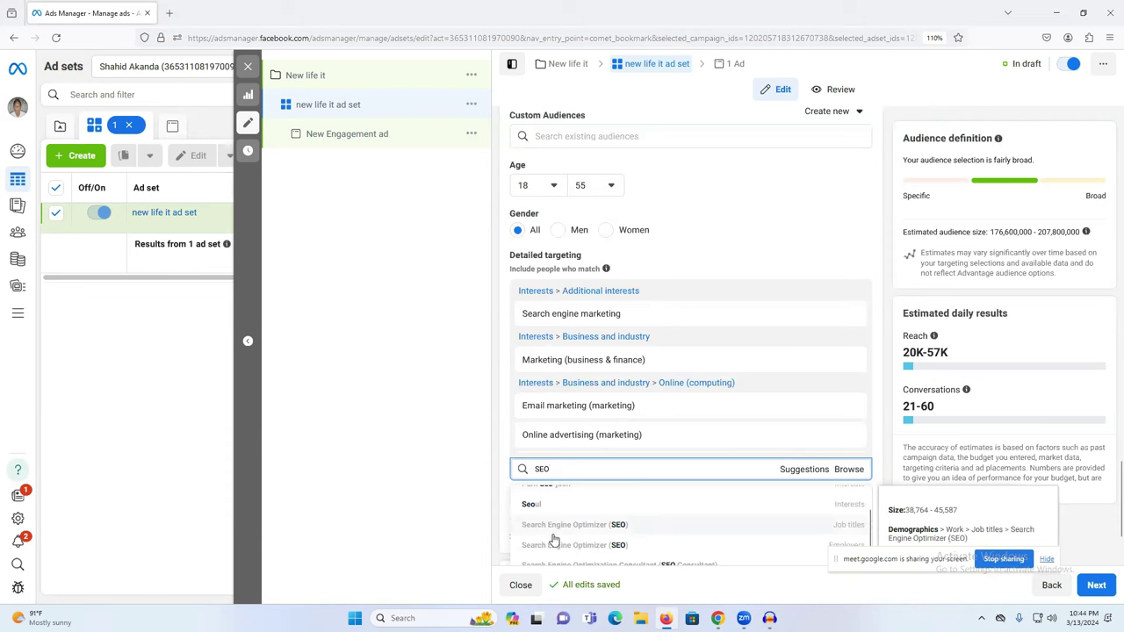
mouse_move(571, 544)
scroll(572, 544, down, 1)
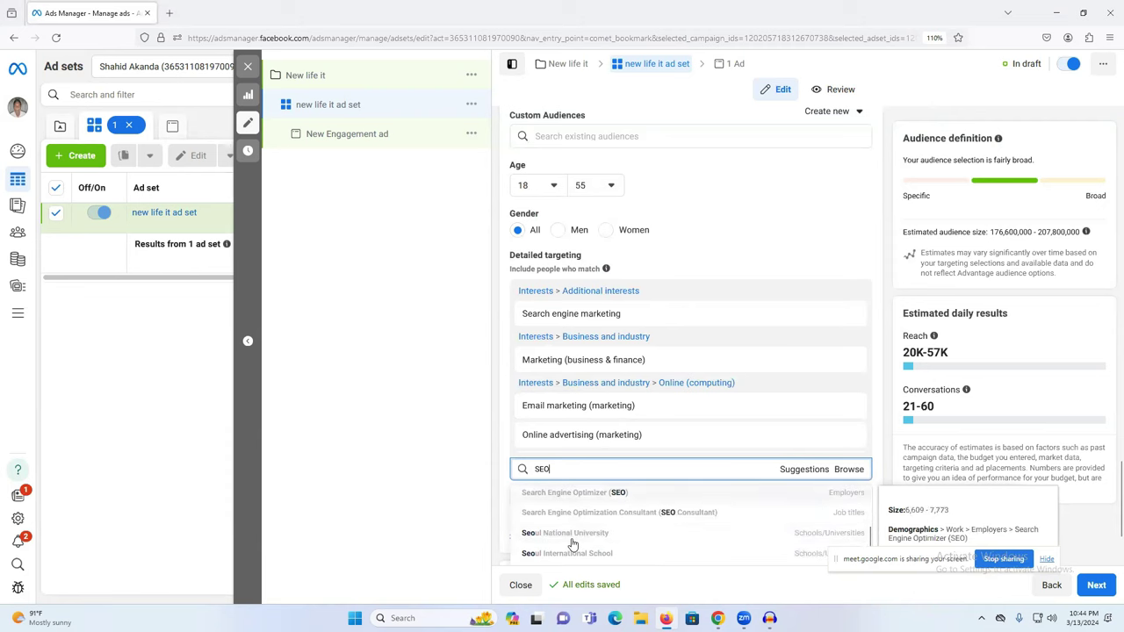
scroll(843, 532, up, 3)
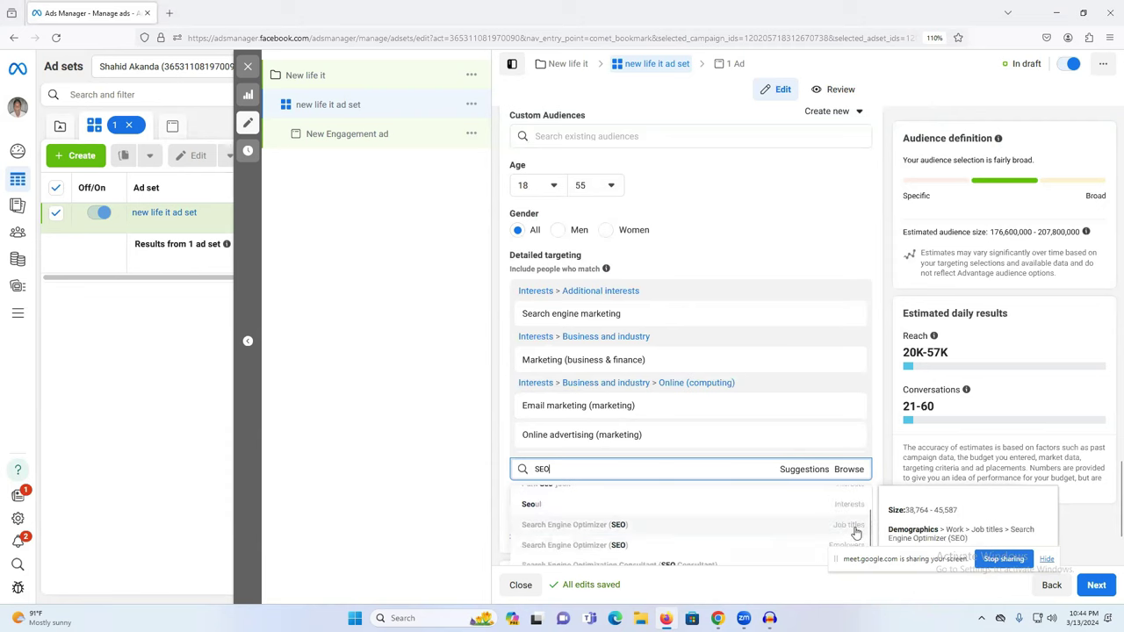
click(636, 526)
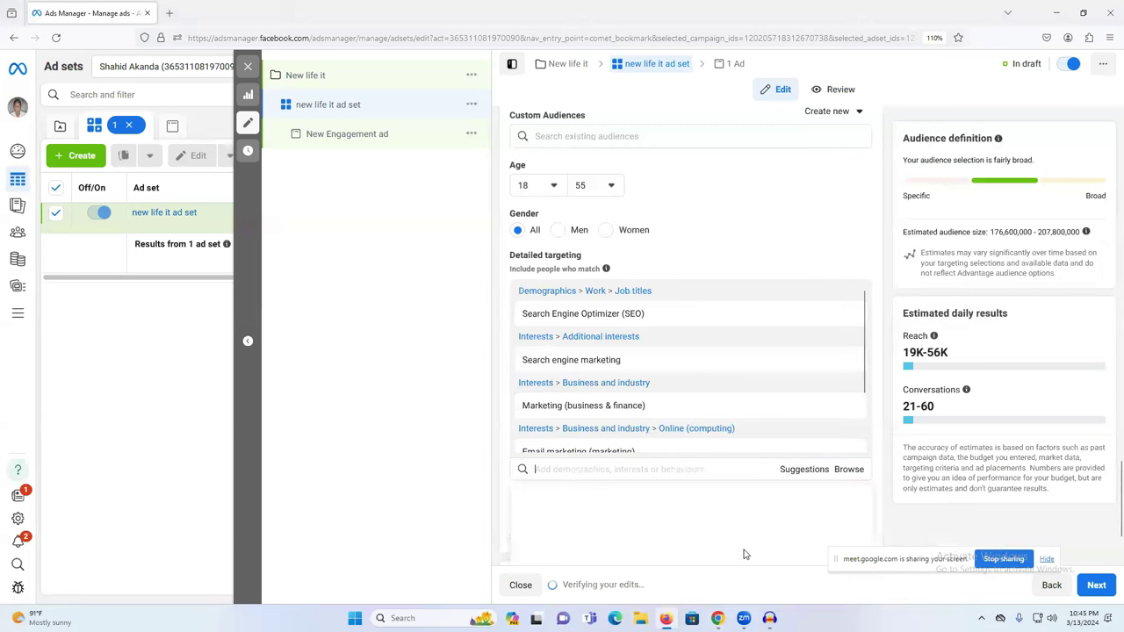
Close the accidentally opened Microsoft Store window and return to EngineScout
click(692, 618)
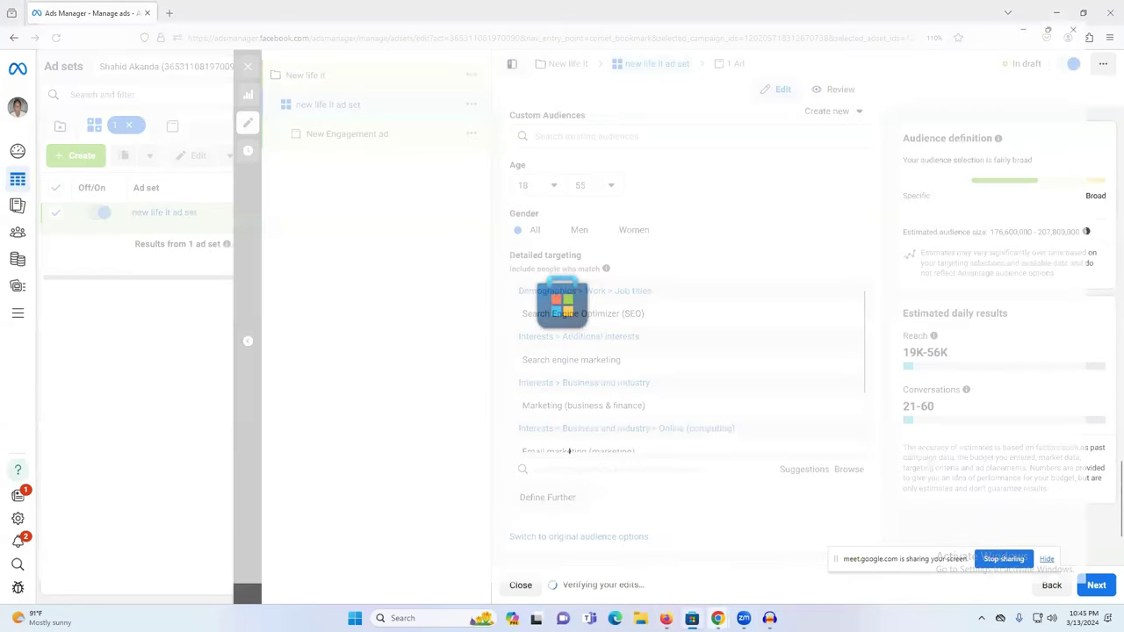
click(1108, 10)
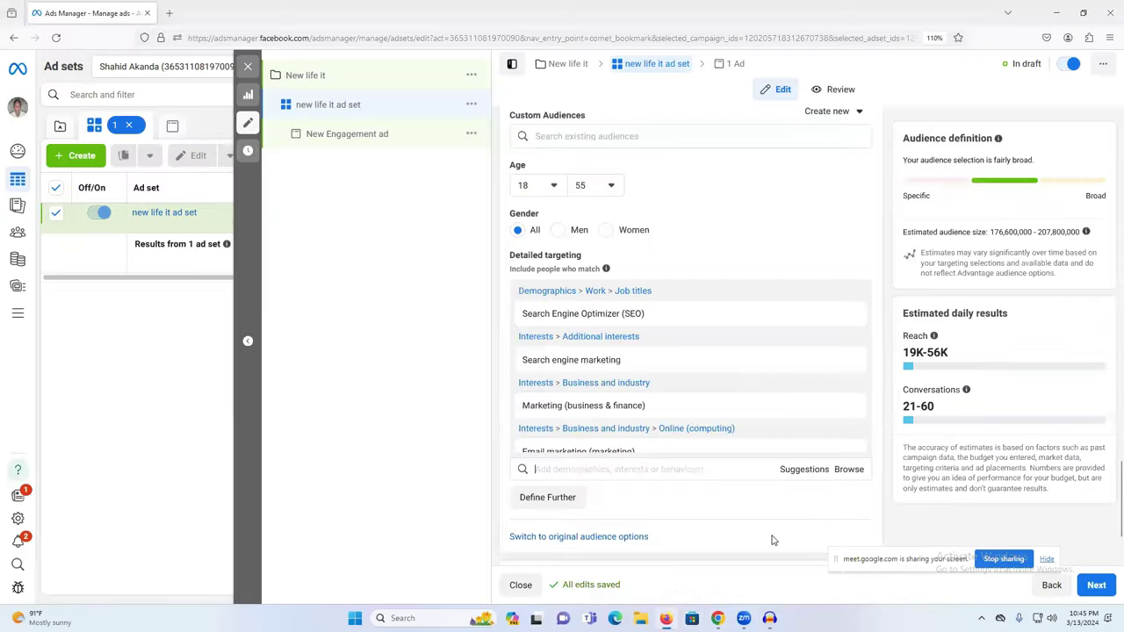
click(718, 618)
Copy 'Affiliate marketing' from EngineScout and add Affiliate marketing (marketing) to detailed targeting
scroll(473, 328, up, 2)
scroll(473, 329, up, 1)
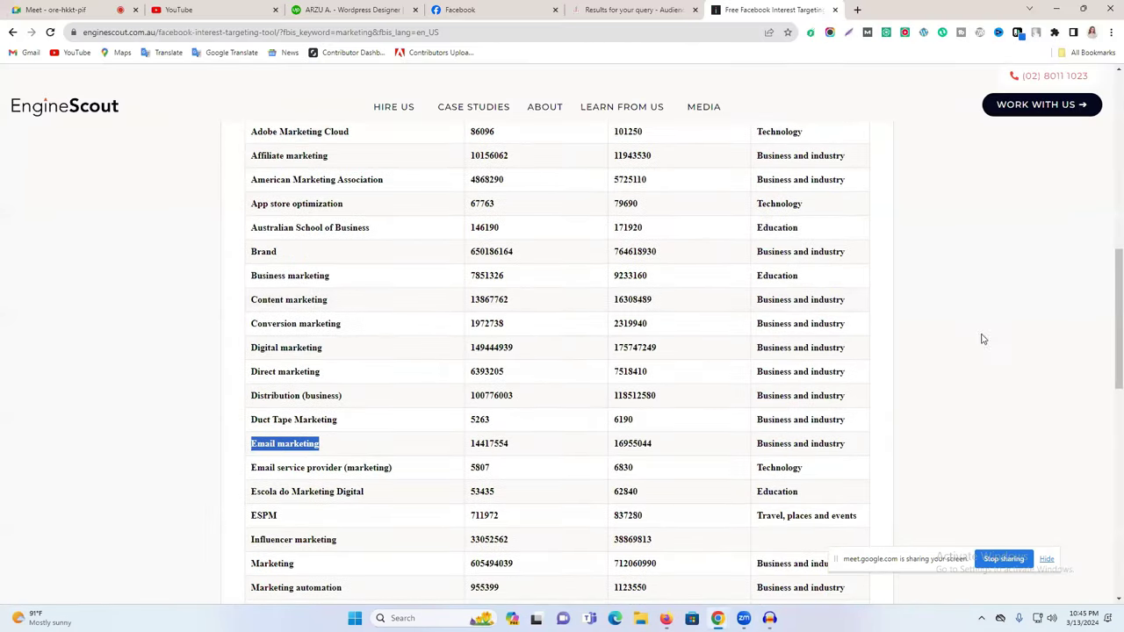
triple_click(303, 348)
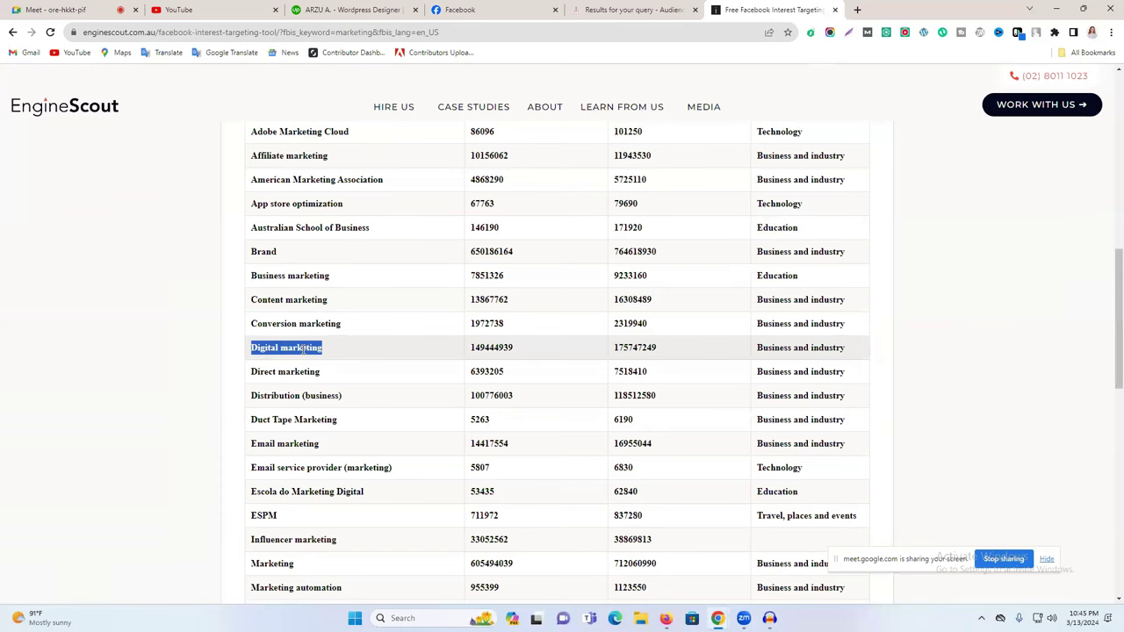
triple_click(303, 155)
key(ctrl+c)
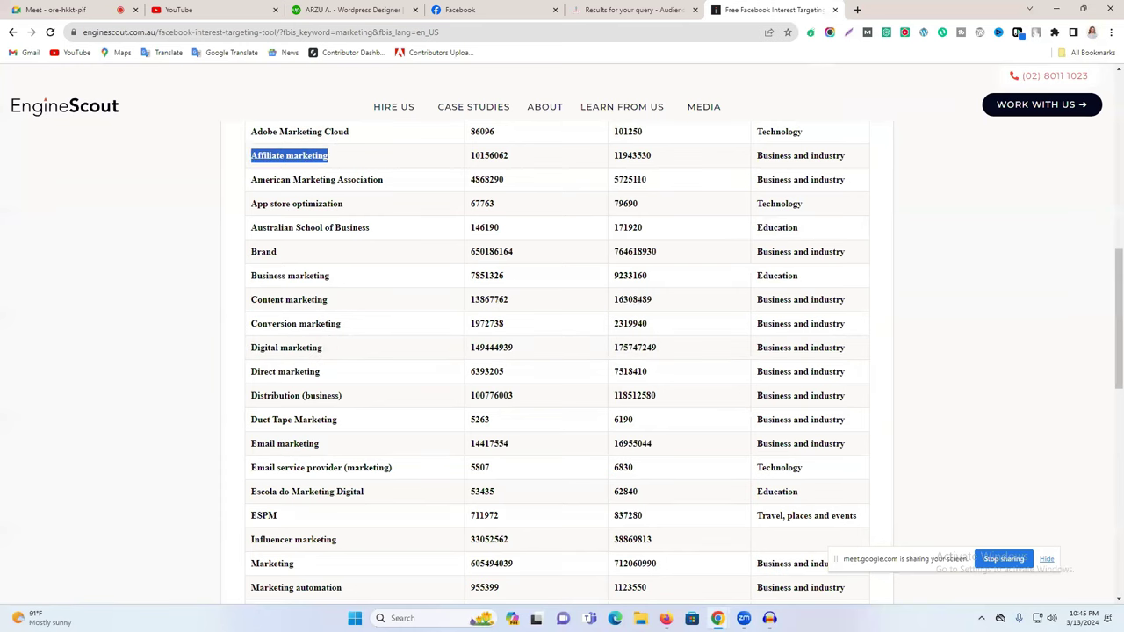
click(666, 618)
key(ctrl+v)
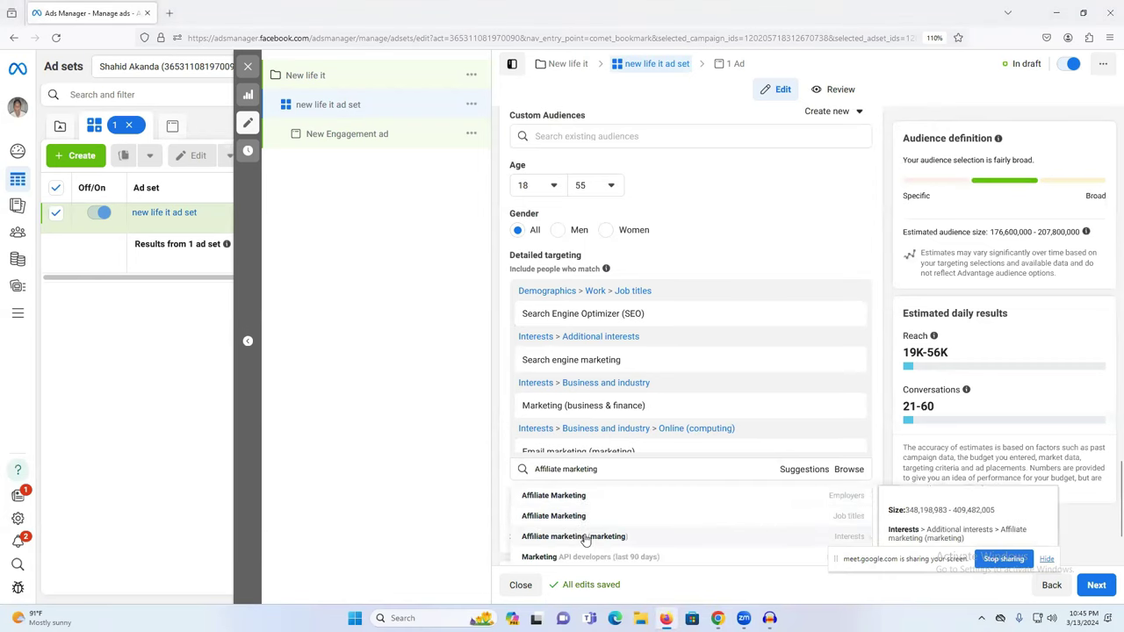
click(597, 537)
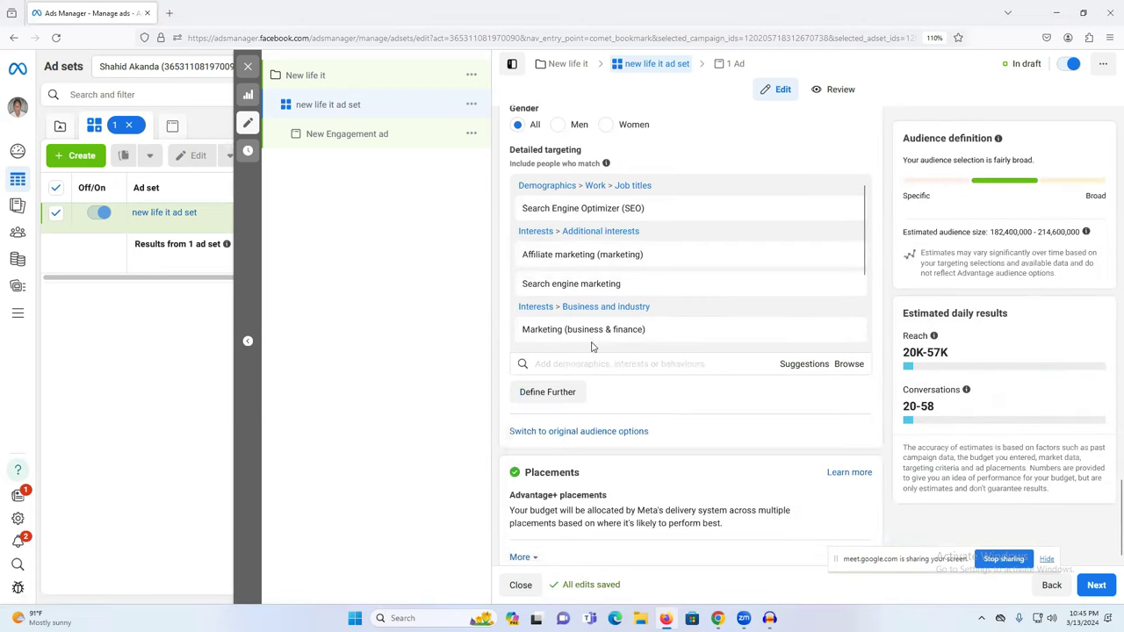
Try Manual placements and untick Apps and sites
click(521, 541)
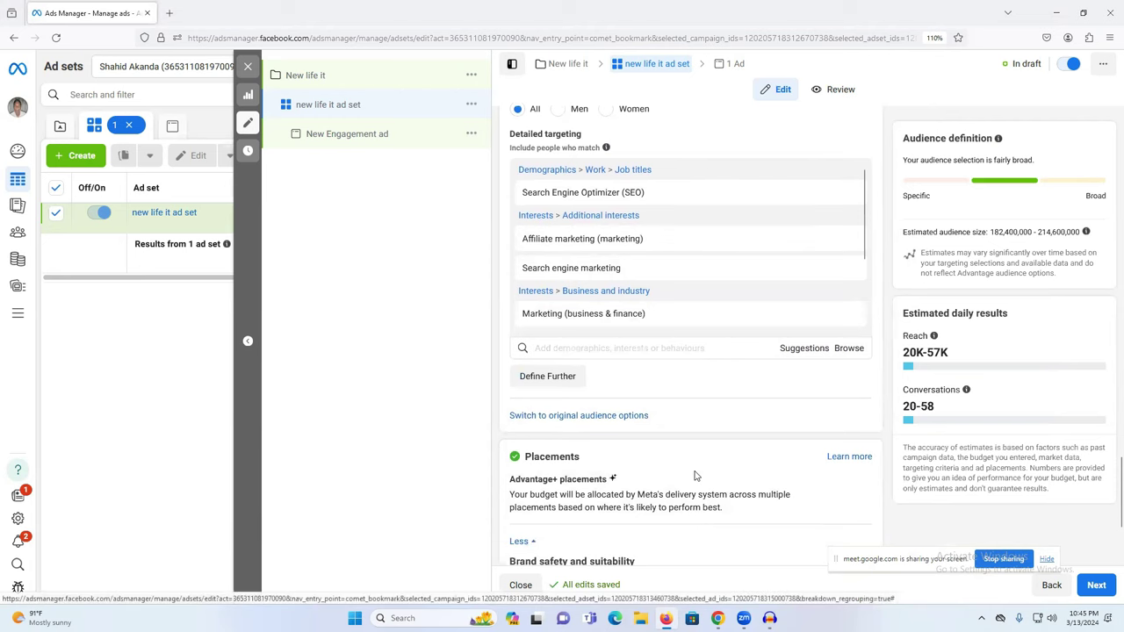
scroll(693, 476, down, 2)
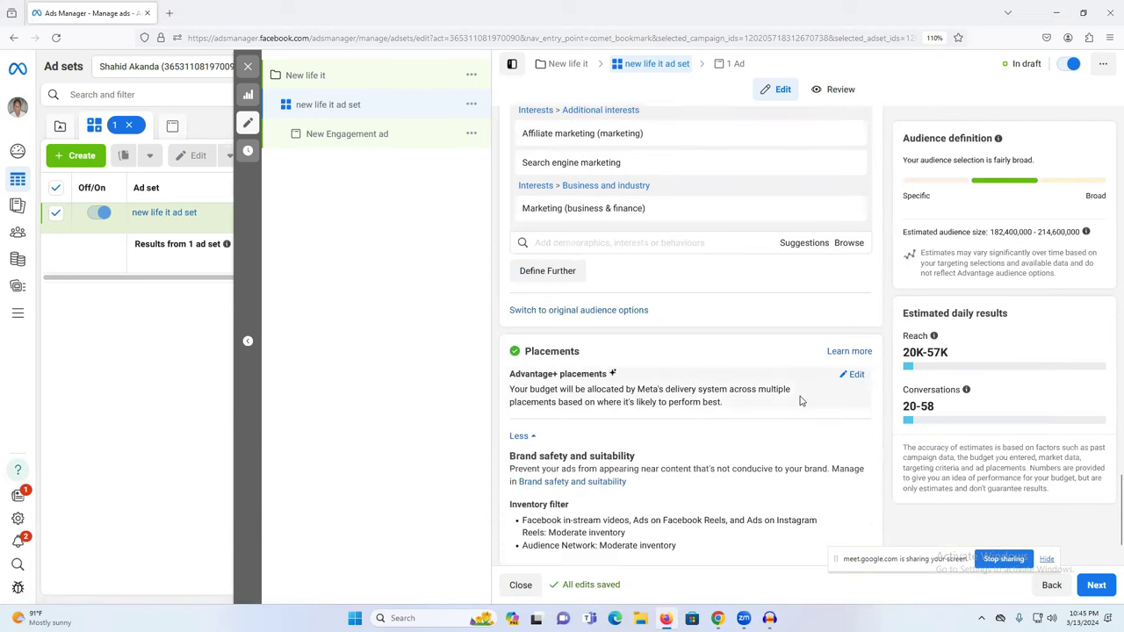
click(856, 376)
scroll(614, 386, down, 1)
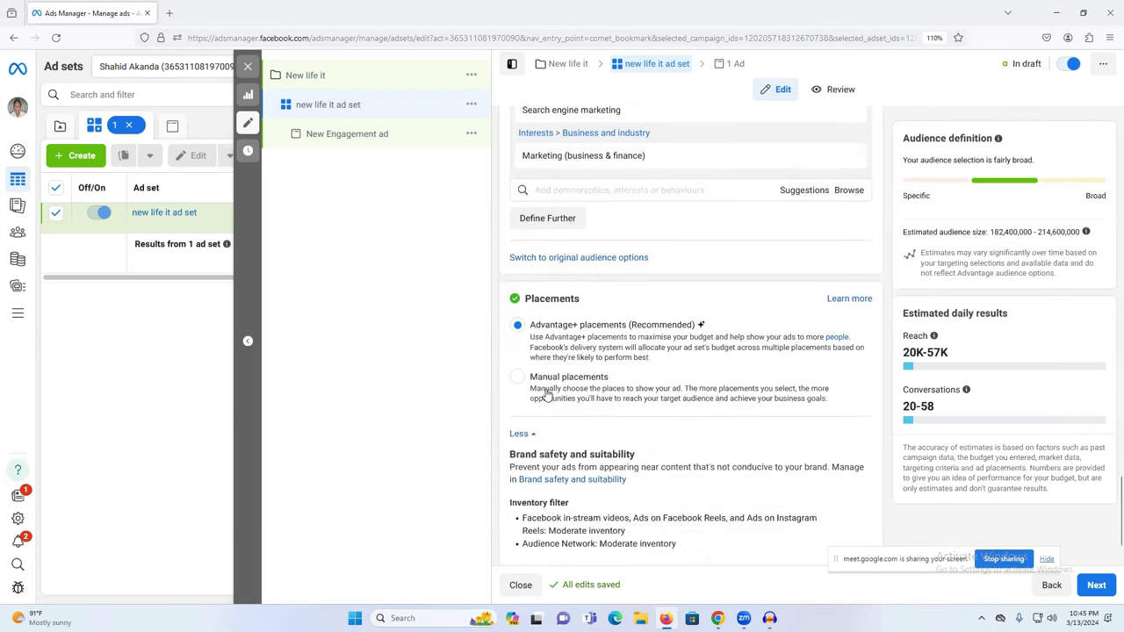
click(526, 379)
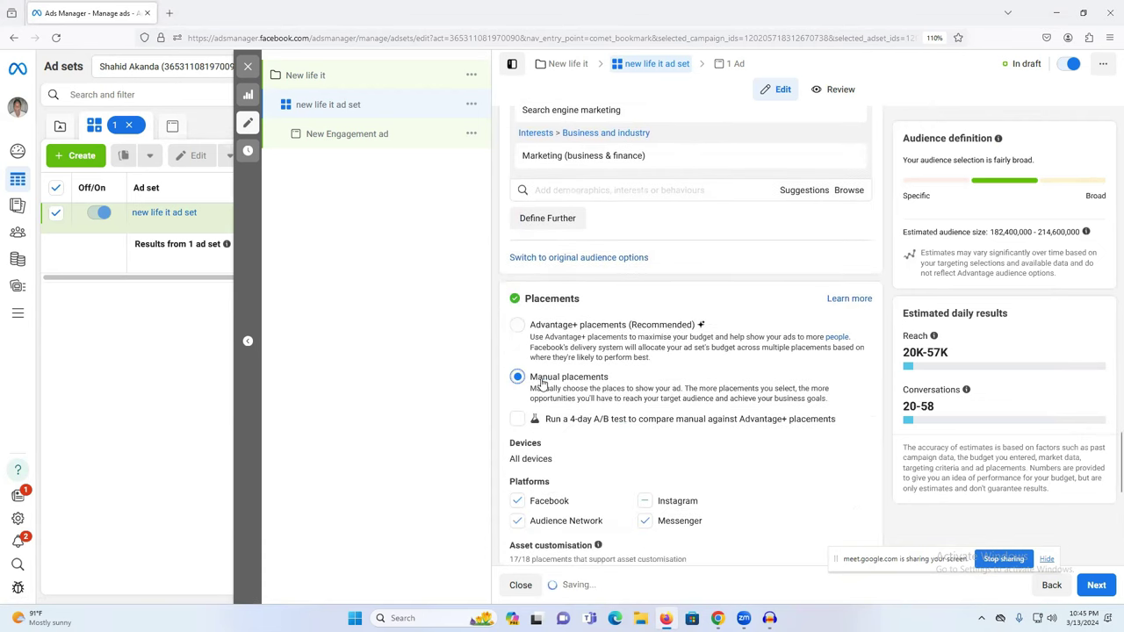
scroll(818, 418, down, 3)
scroll(819, 418, down, 5)
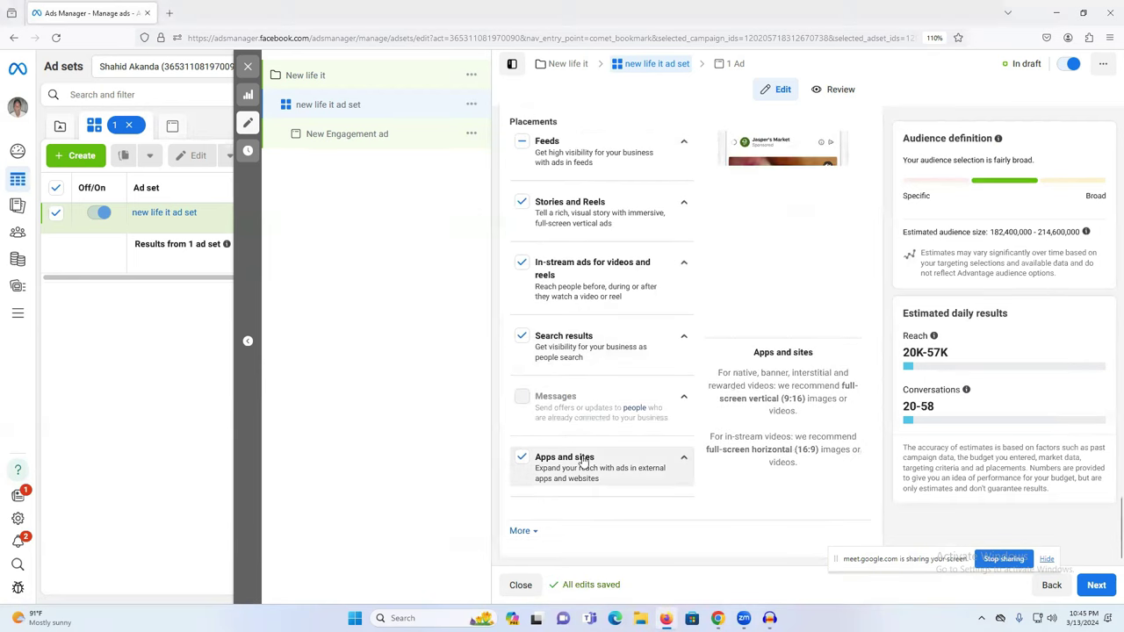
click(523, 532)
scroll(649, 403, down, 3)
scroll(614, 422, up, 2)
click(522, 407)
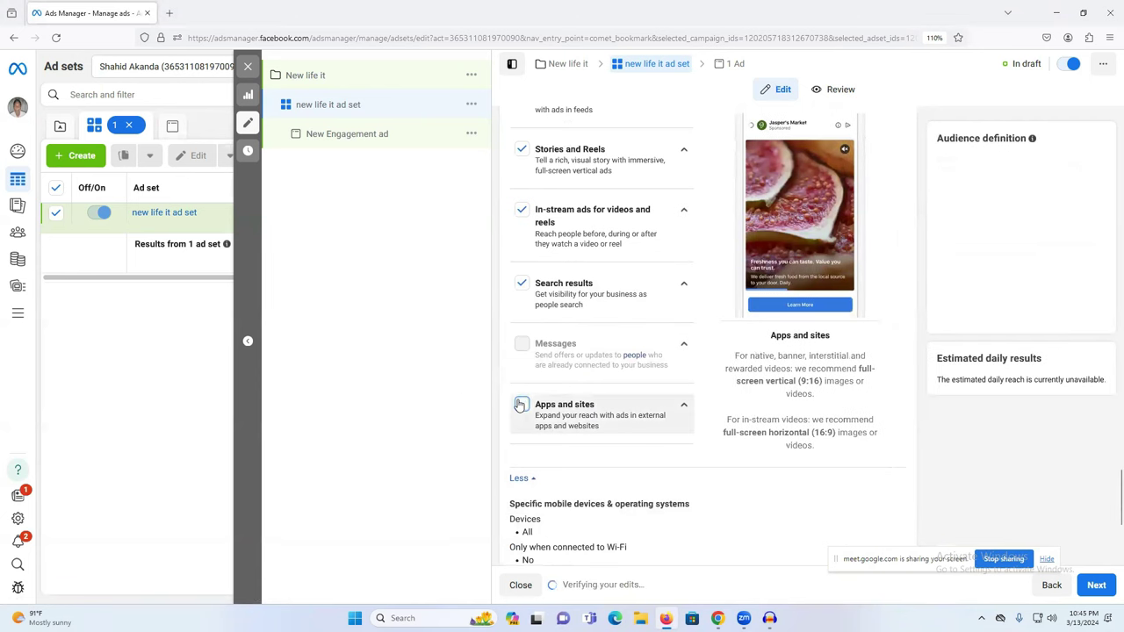
Switch placements back to Advantage+ and return to the top of the ad's settings
scroll(617, 376, up, 5)
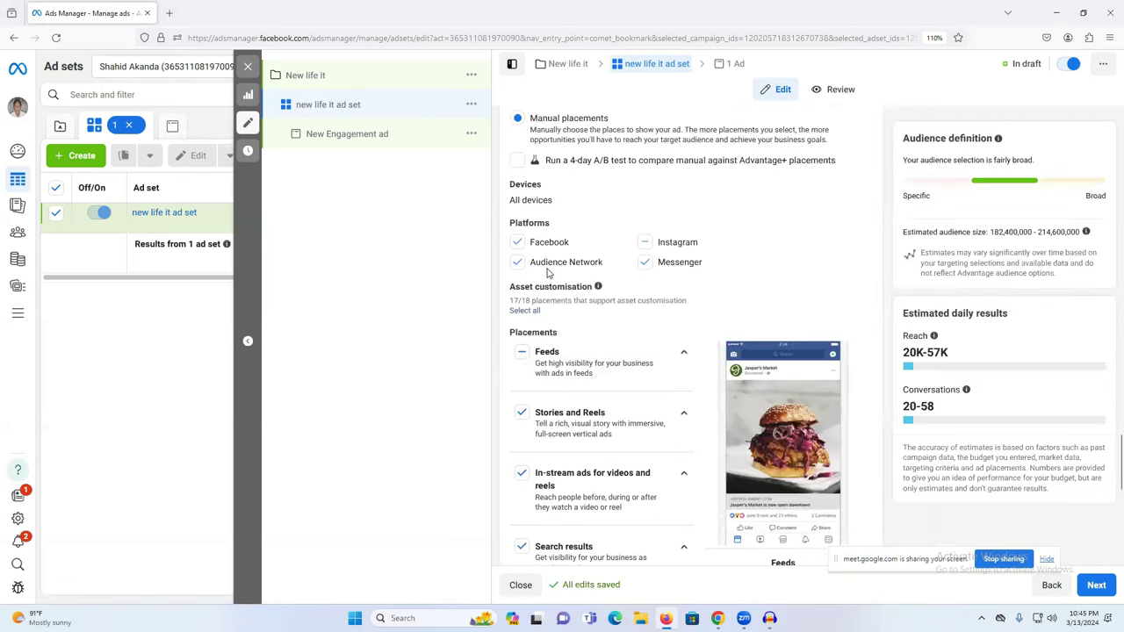
scroll(548, 273, up, 3)
click(518, 277)
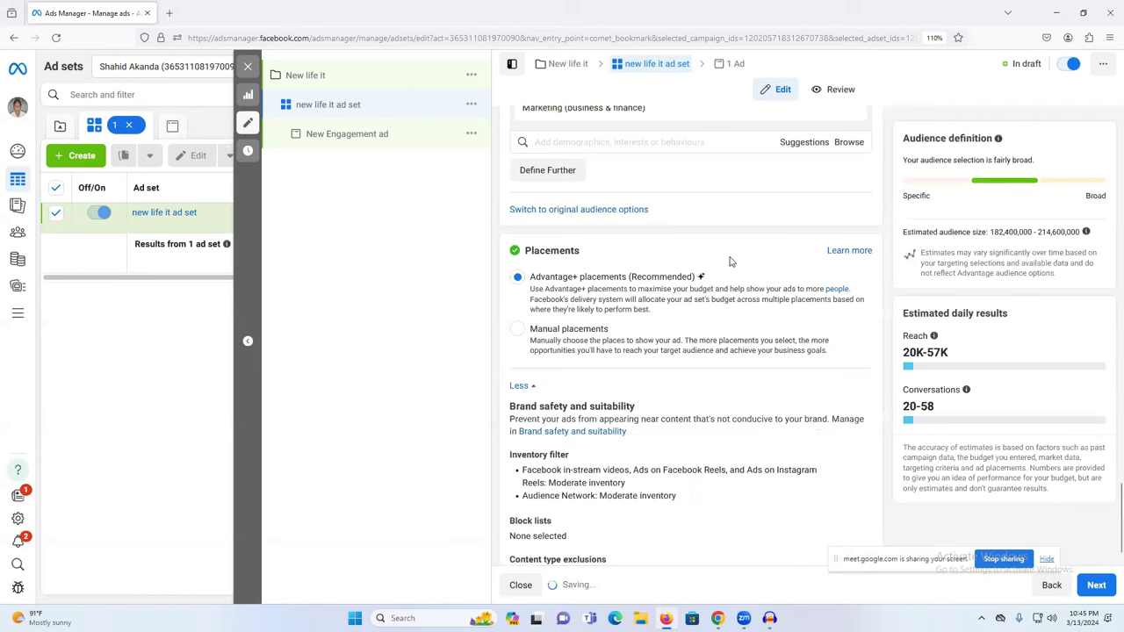
scroll(696, 378, up, 10)
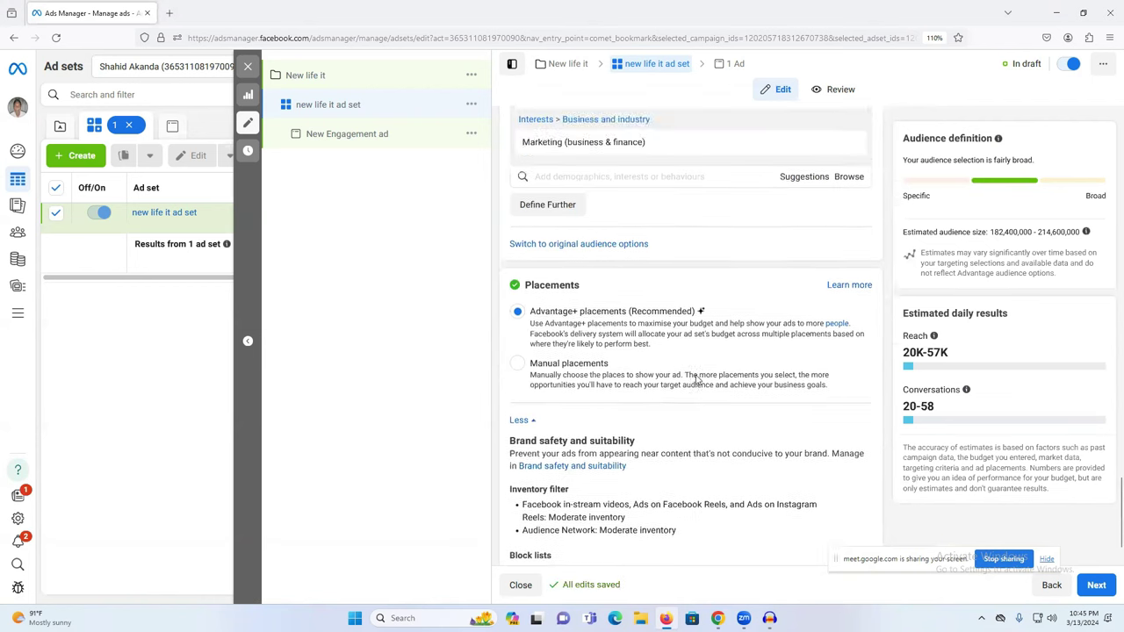
scroll(696, 380, up, 10)
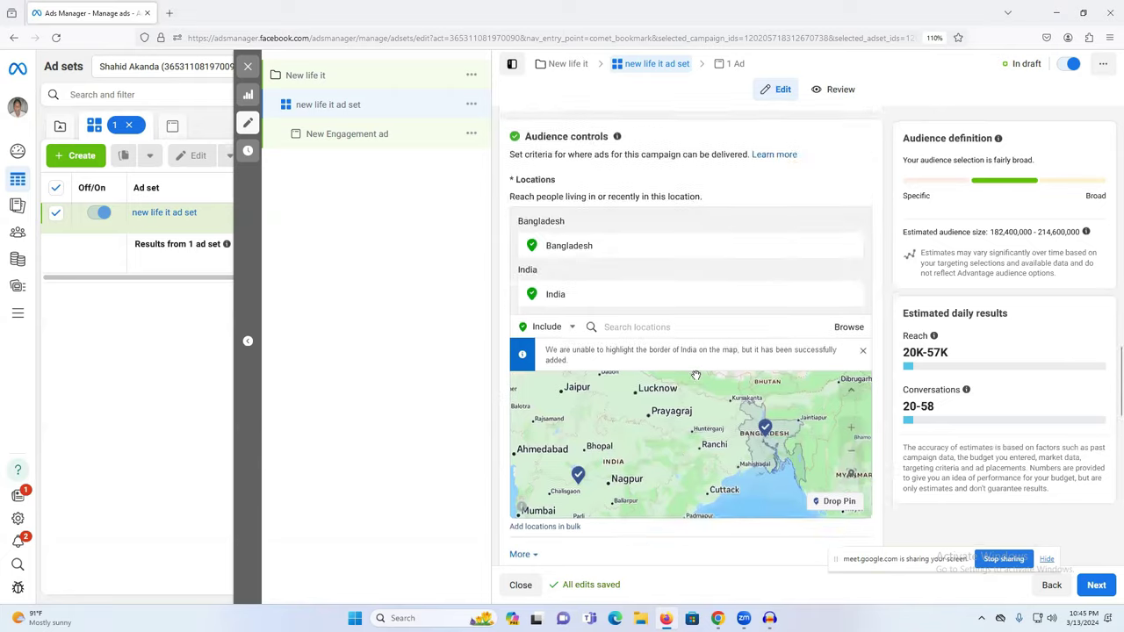
scroll(696, 379, up, 2)
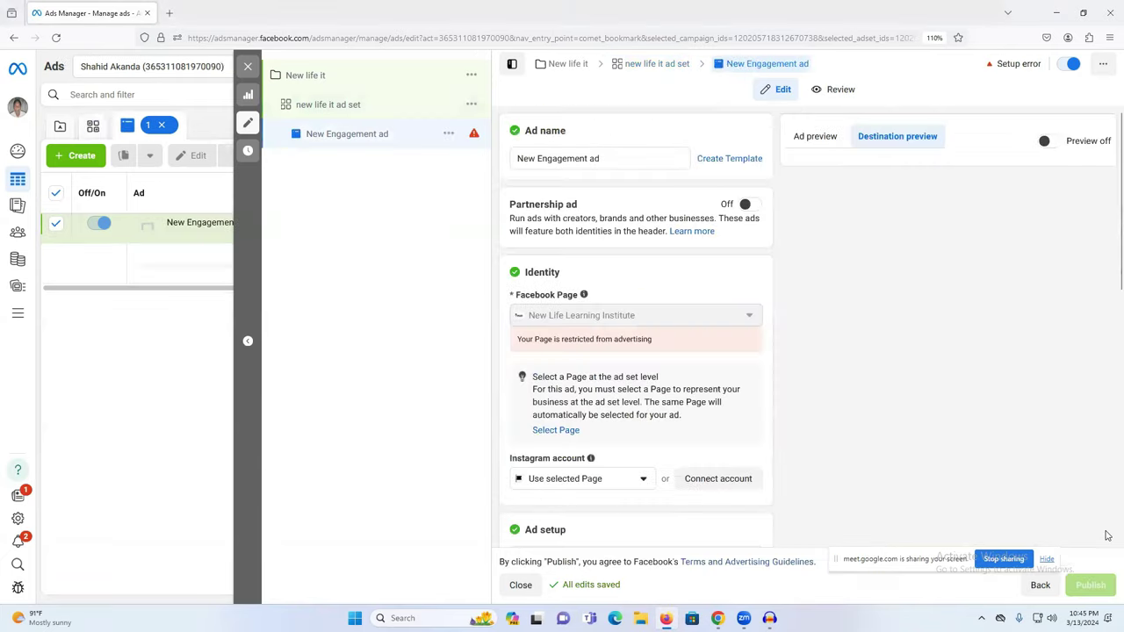
Rename the ad from 'New Engagement' to 'new life it ad'
click(587, 158)
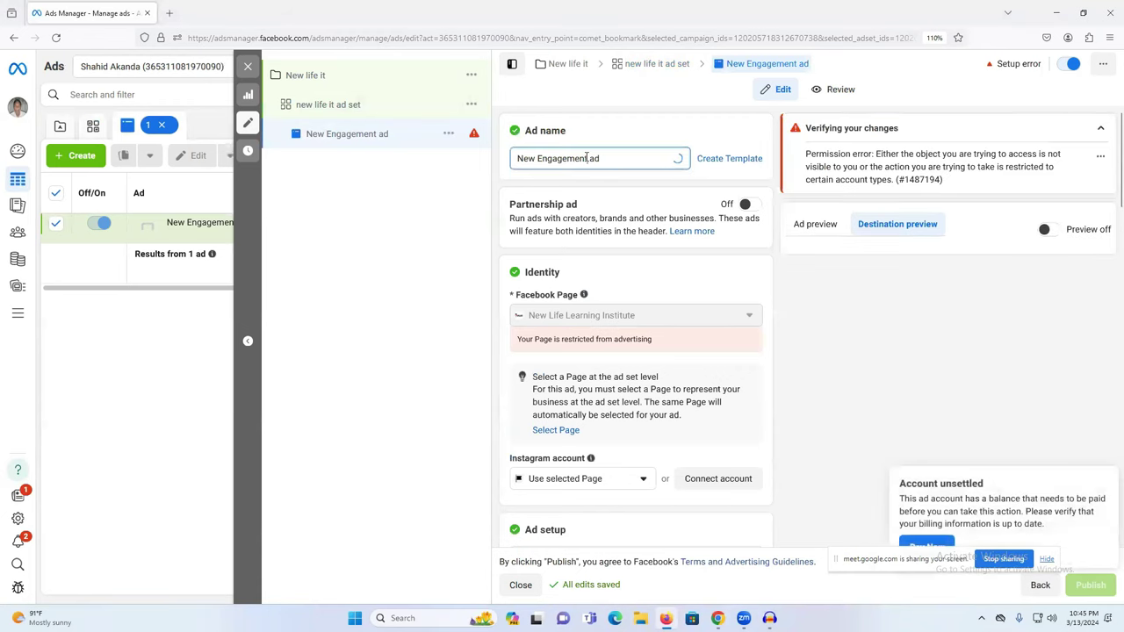
drag(587, 158, 487, 157)
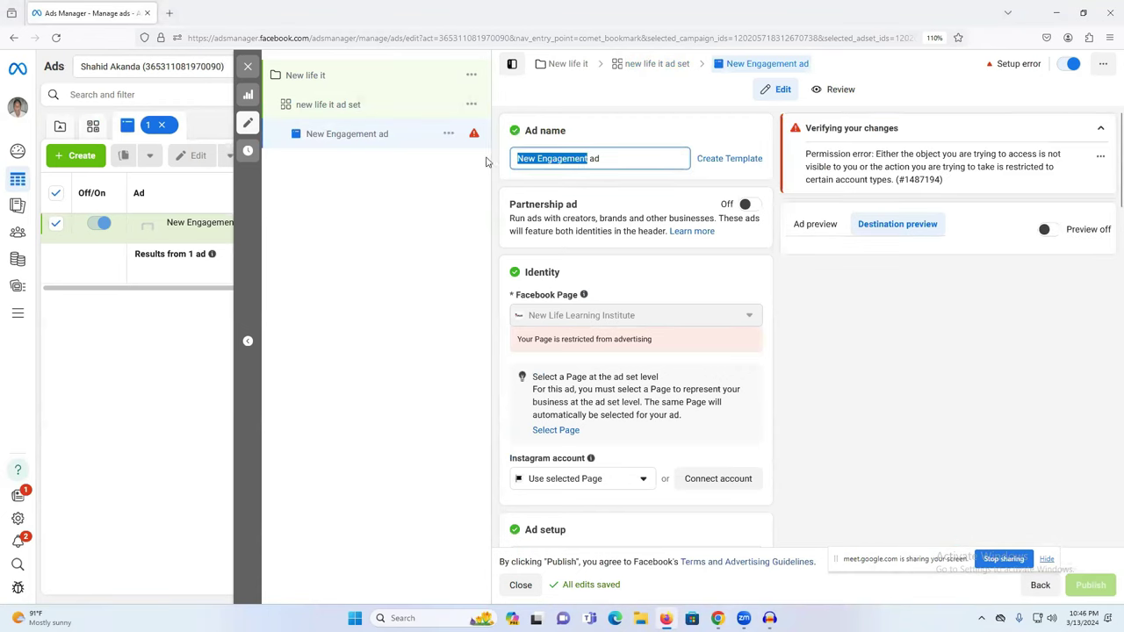
text(new)
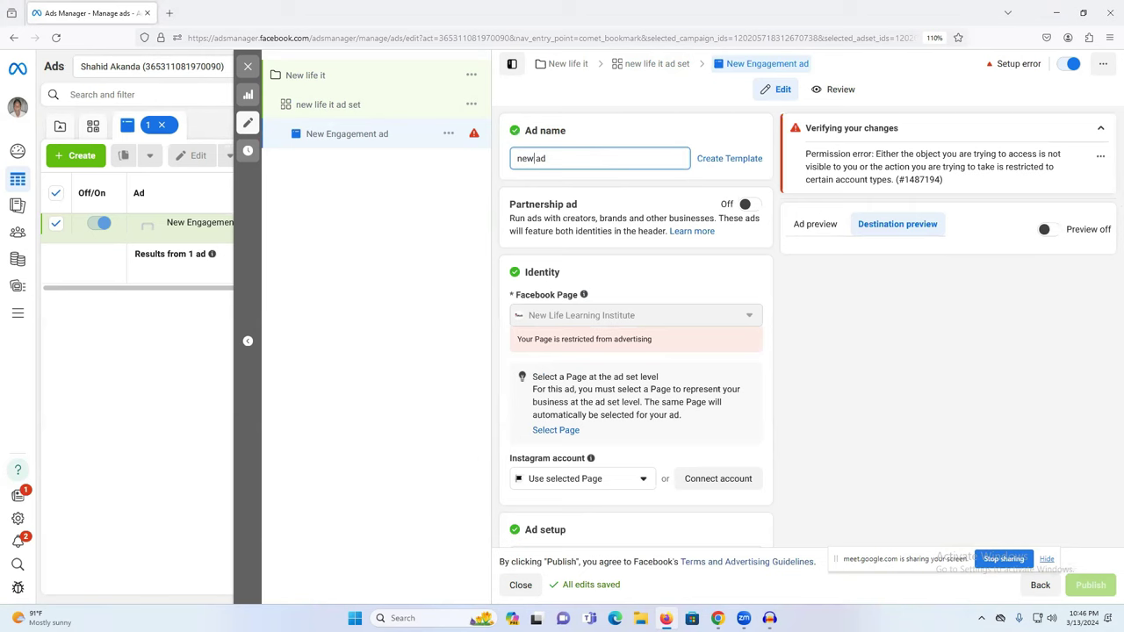
text( life it)
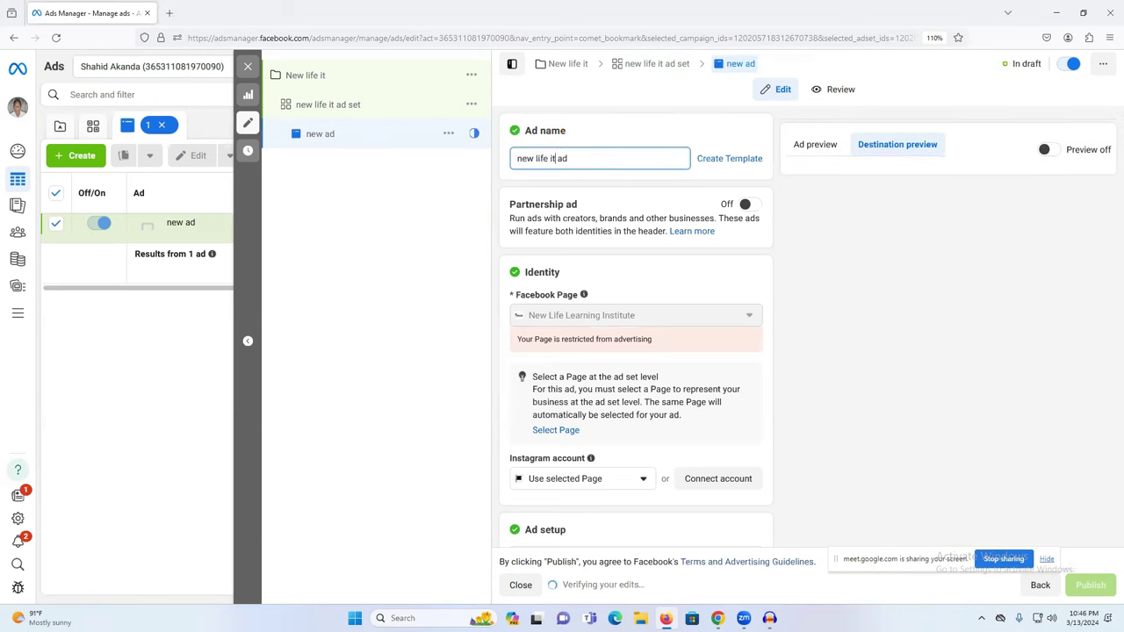
Check the Page-restricted warning, then list the ad set's available Facebook Pages
scroll(891, 328, down, 1)
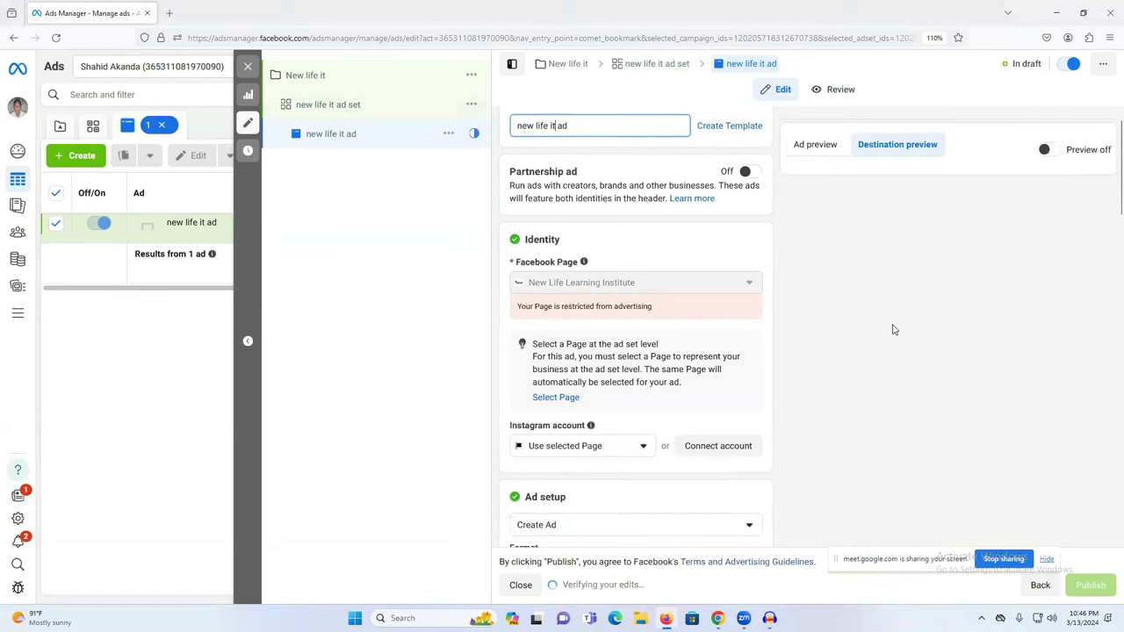
triple_click(610, 289)
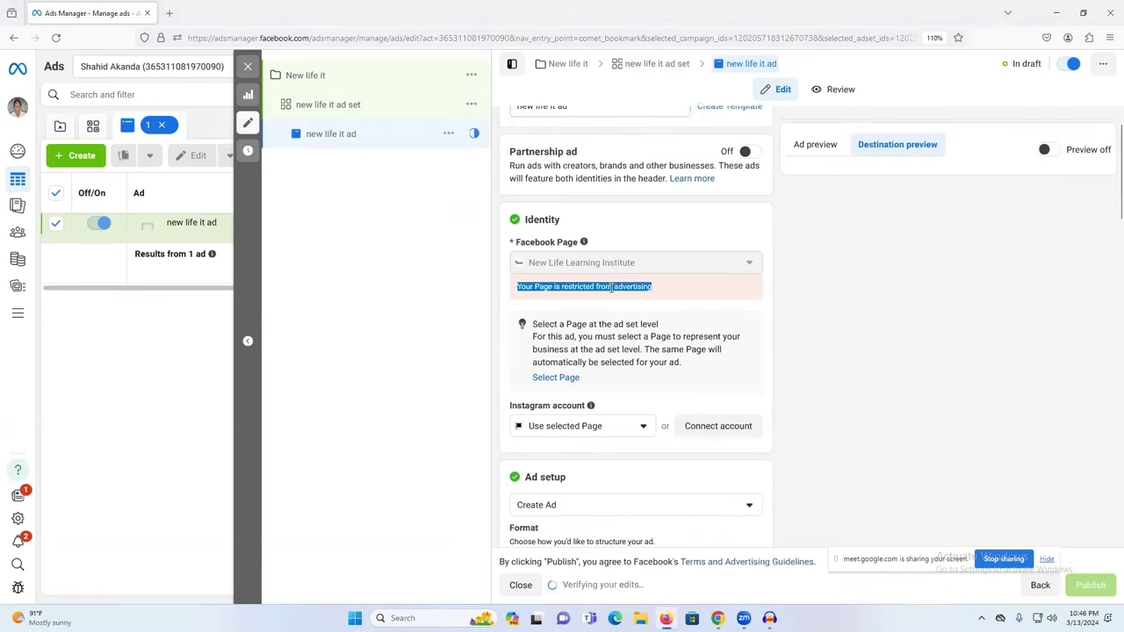
triple_click(610, 289)
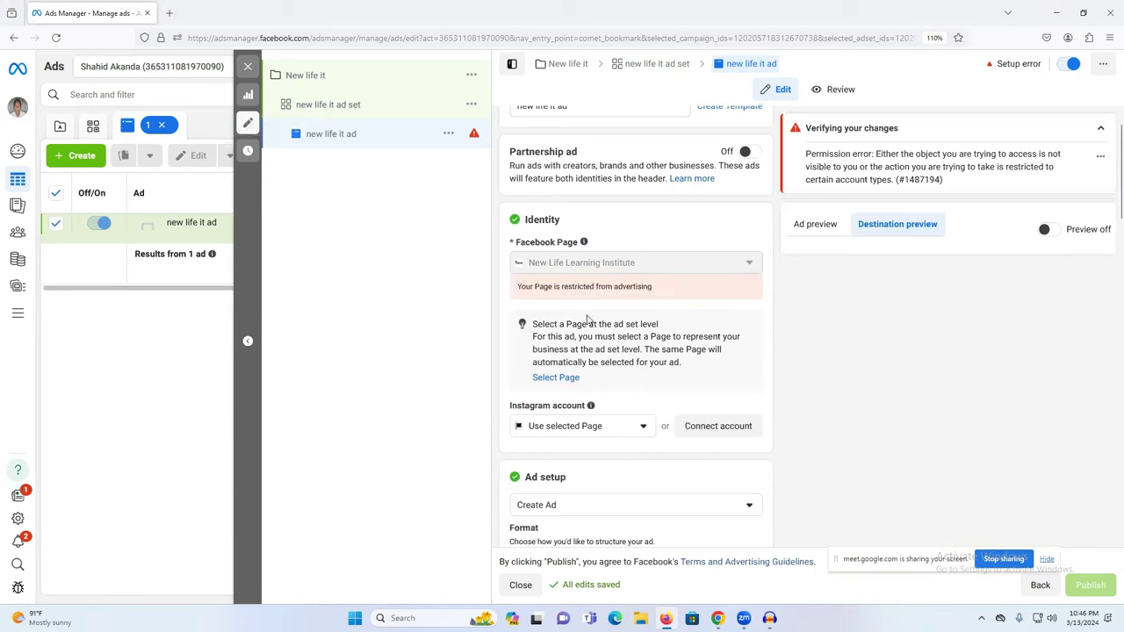
click(361, 115)
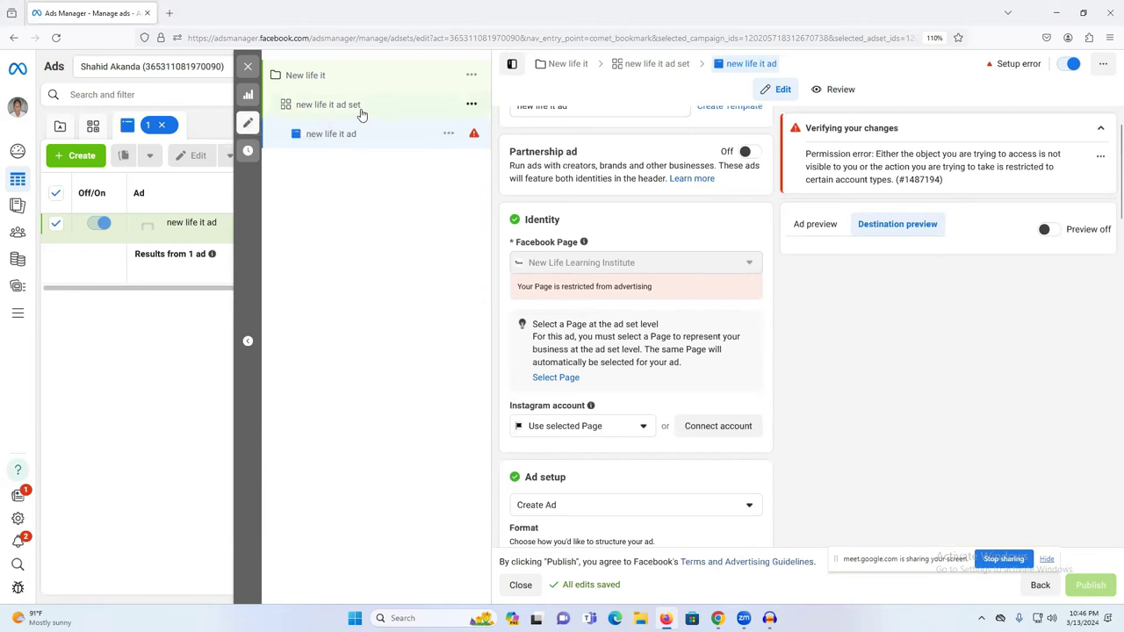
scroll(802, 343, down, 5)
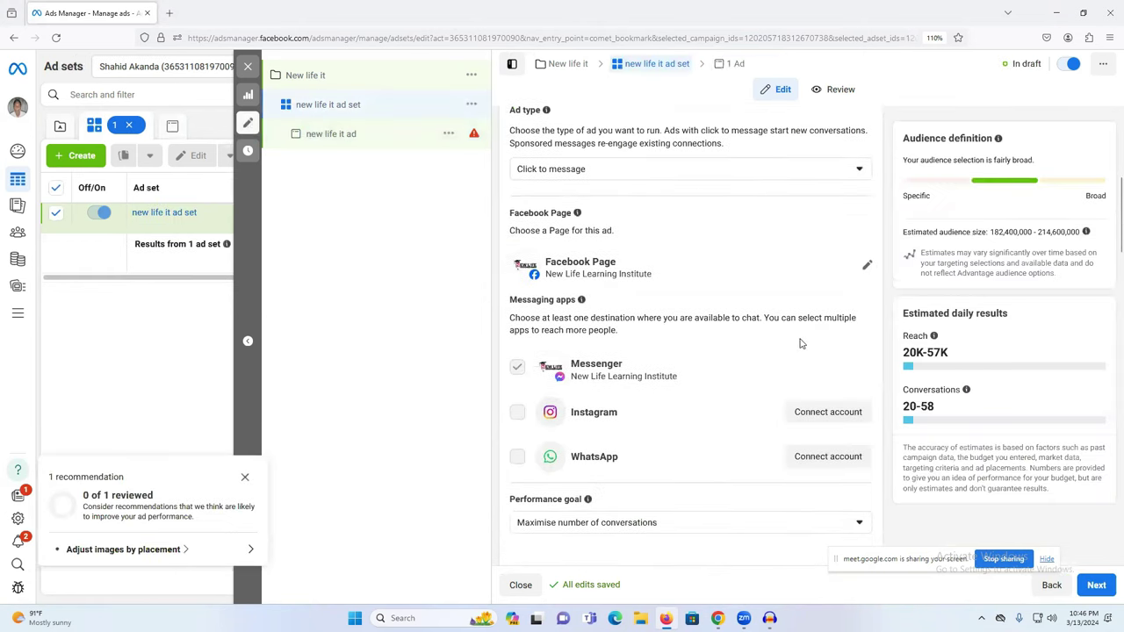
click(868, 268)
scroll(645, 416, down, 5)
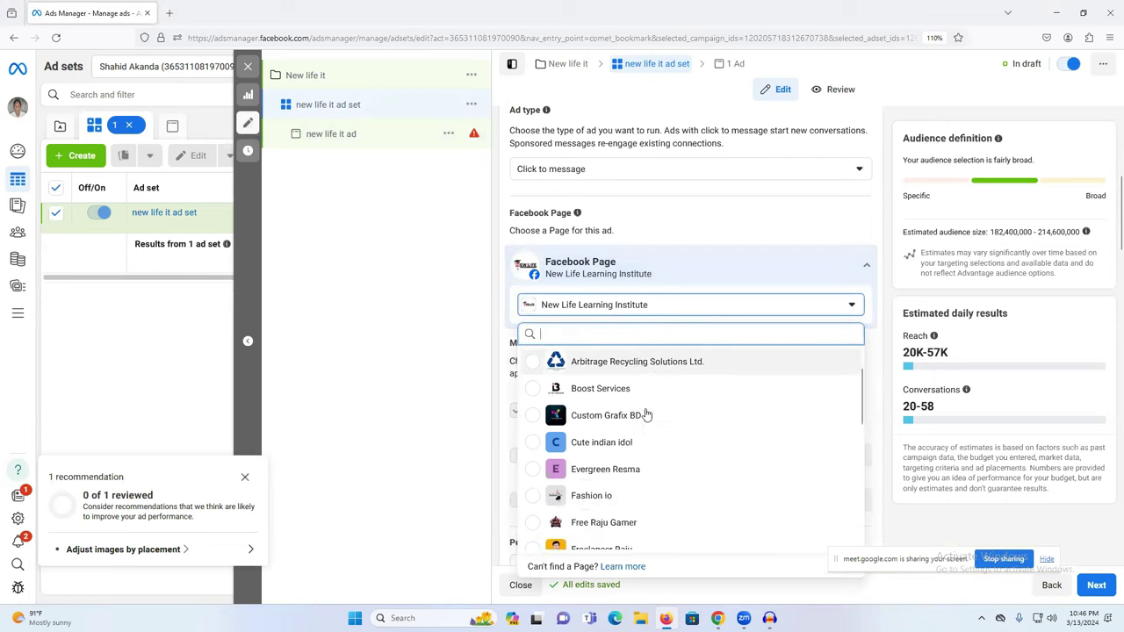
scroll(647, 415, down, 2)
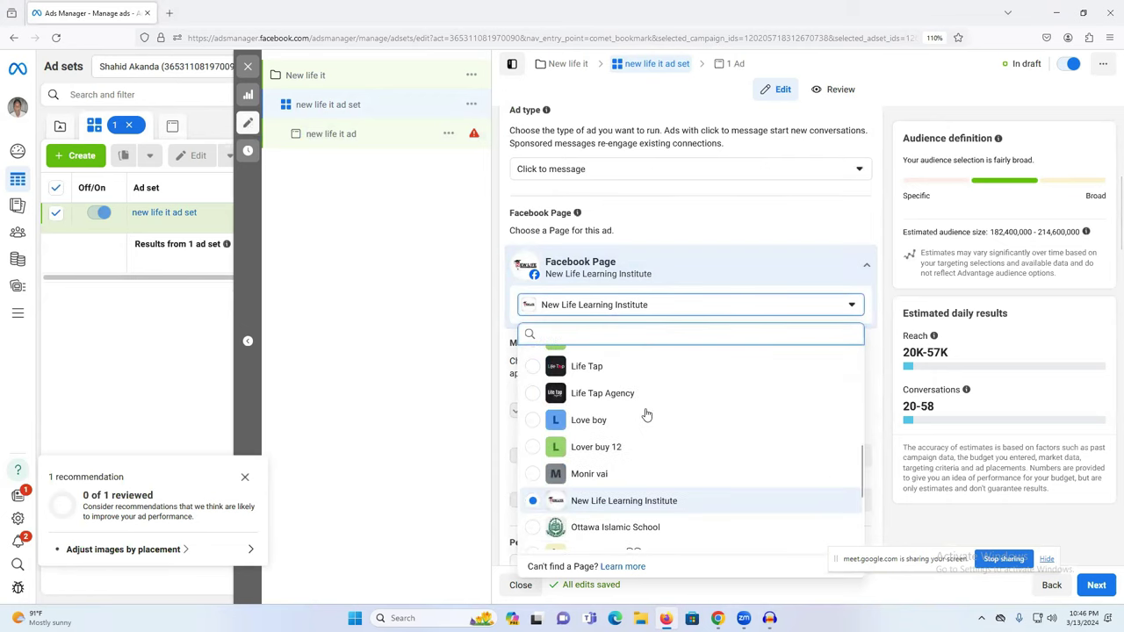
scroll(646, 414, down, 3)
scroll(647, 415, up, 10)
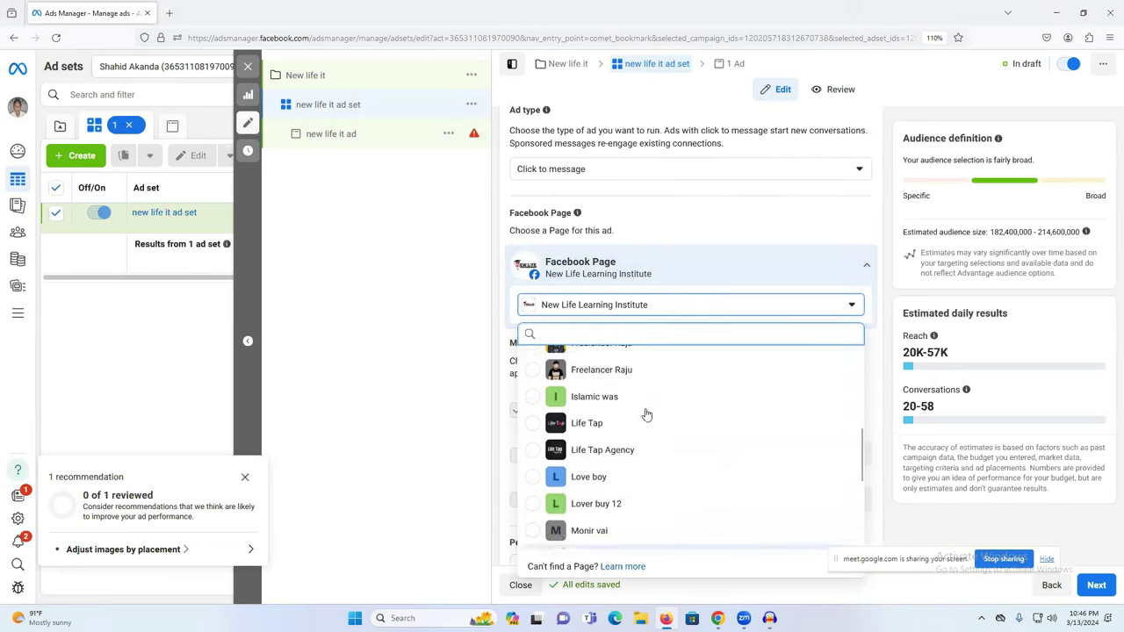
scroll(646, 414, down, 3)
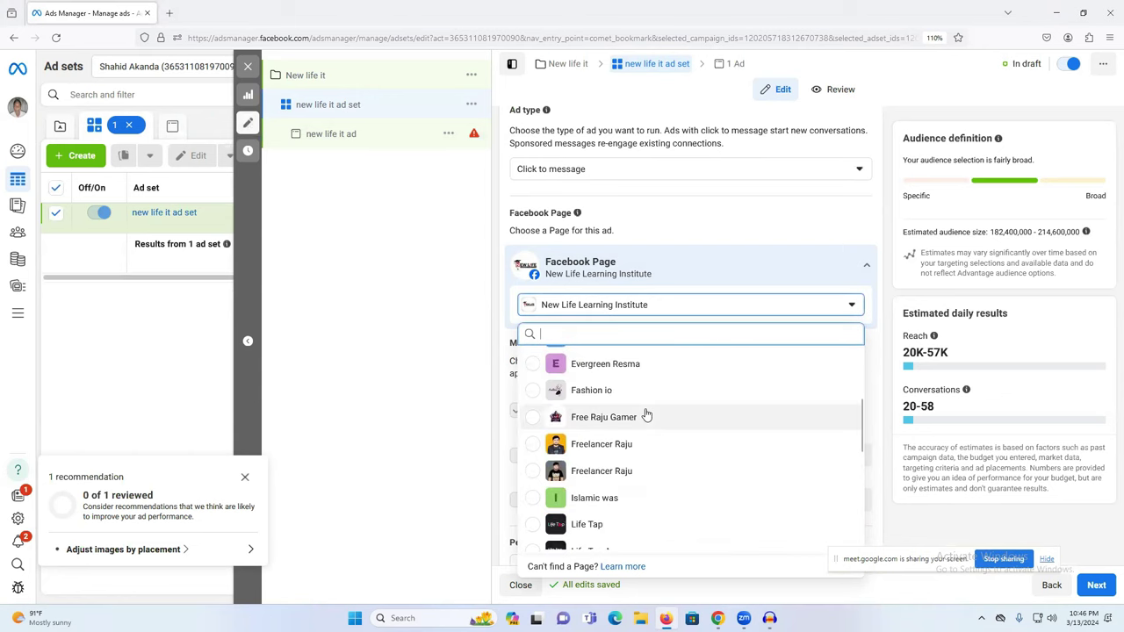
scroll(647, 415, down, 5)
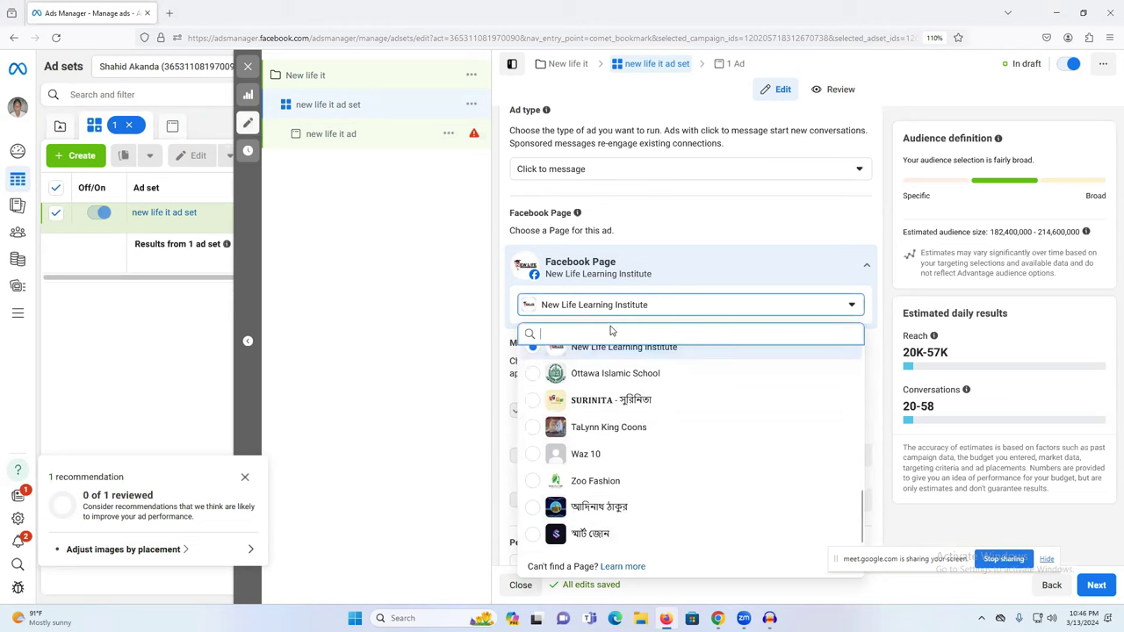
text(new)
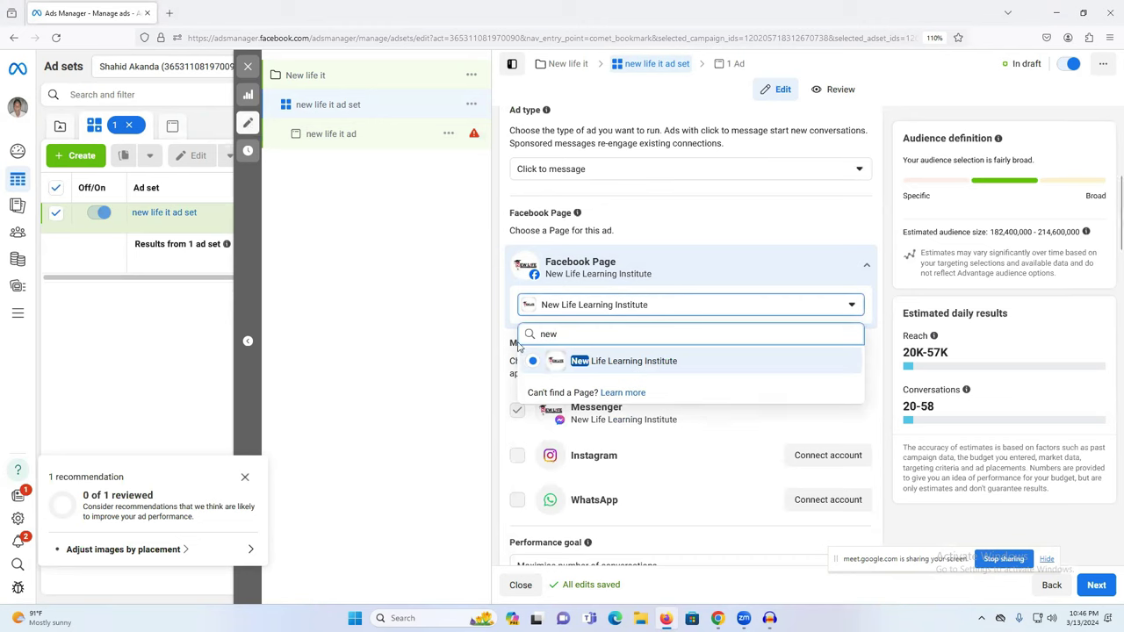
double_click(555, 333)
key(BackSpace)
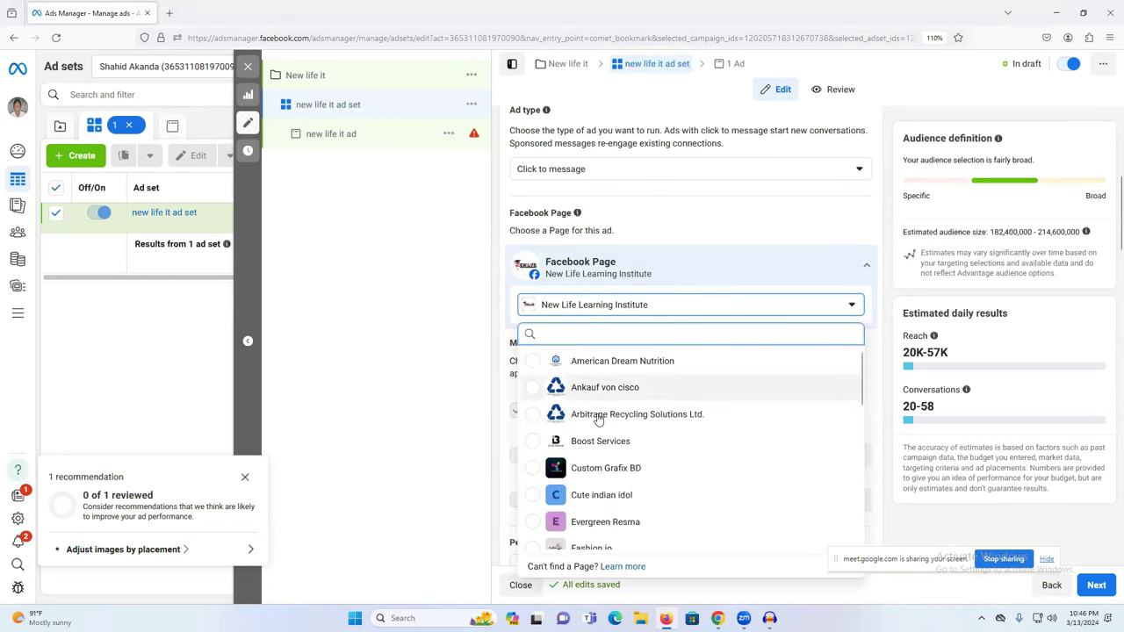
scroll(602, 426, down, 3)
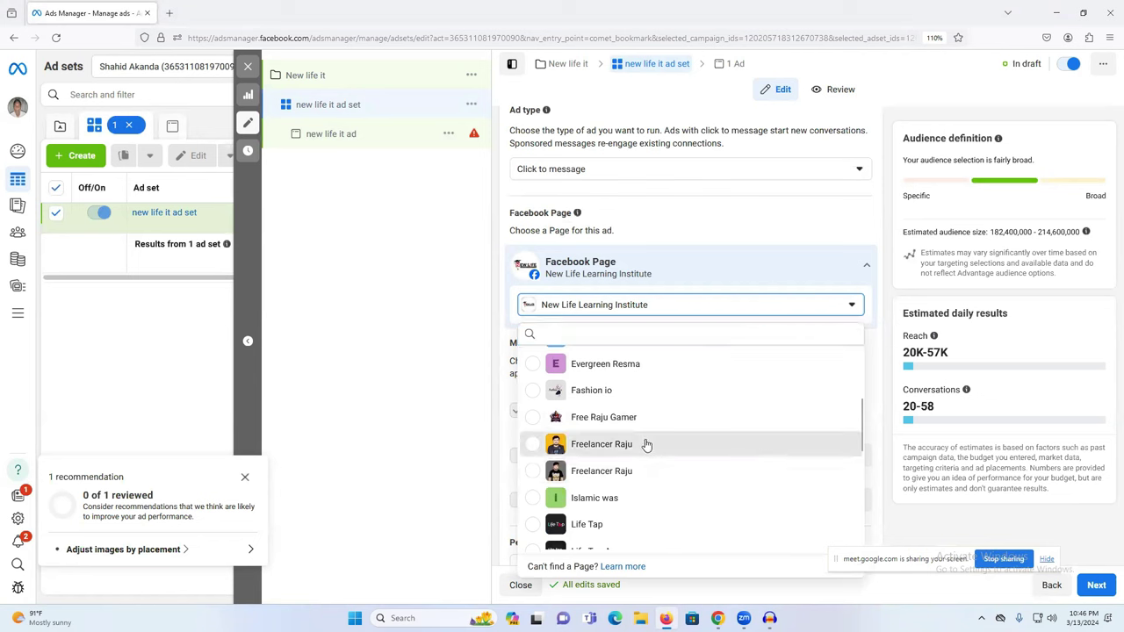
Choose the user's own freelancer Page as the ad set's Facebook Page
click(763, 453)
scroll(752, 422, down, 10)
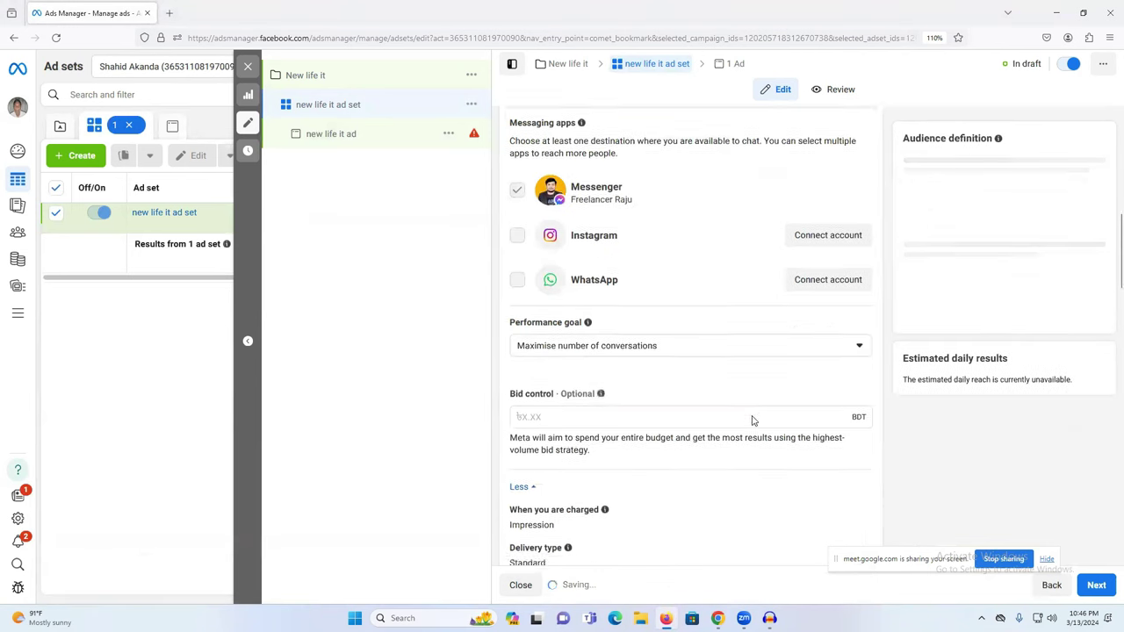
scroll(723, 409, down, 15)
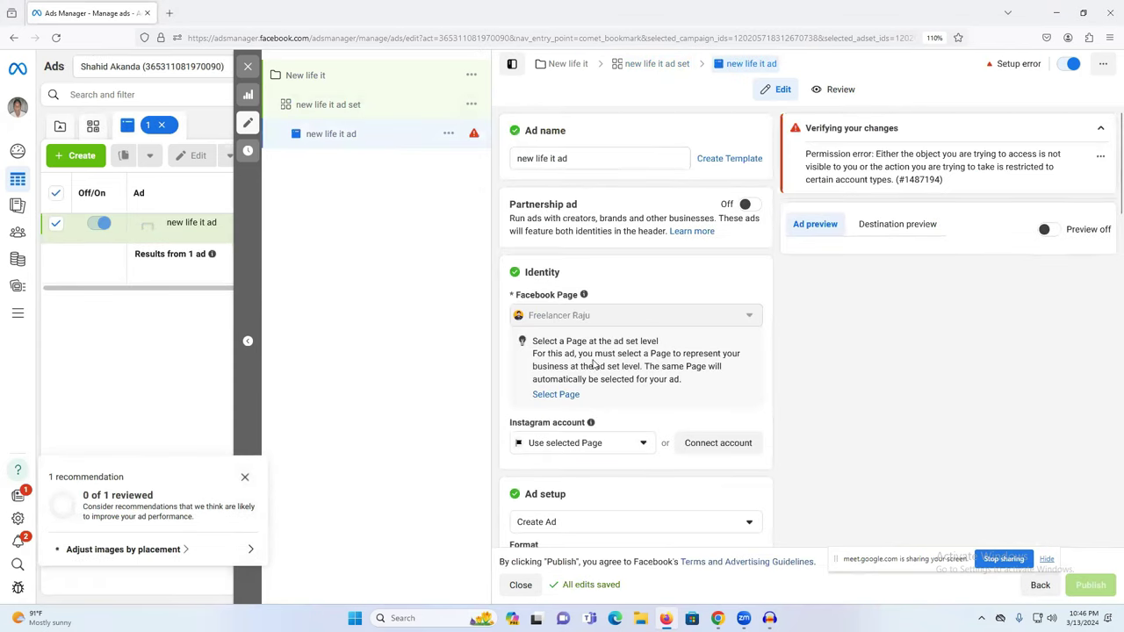
Review the permission error message and turn the ad preview on
drag(825, 124, 981, 127)
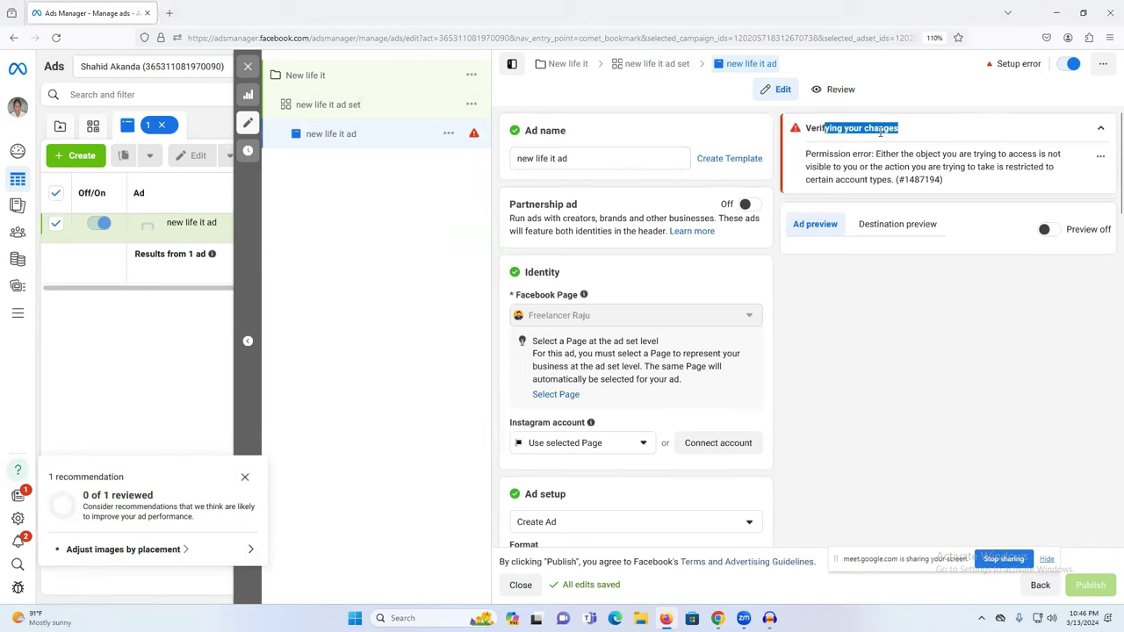
double_click(863, 154)
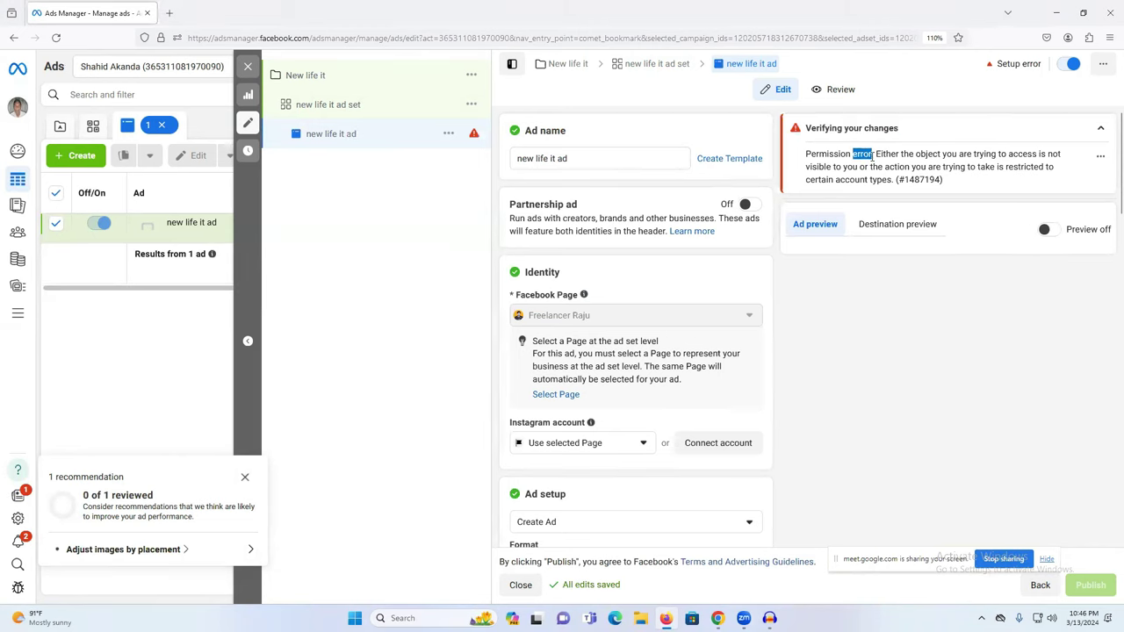
click(1044, 229)
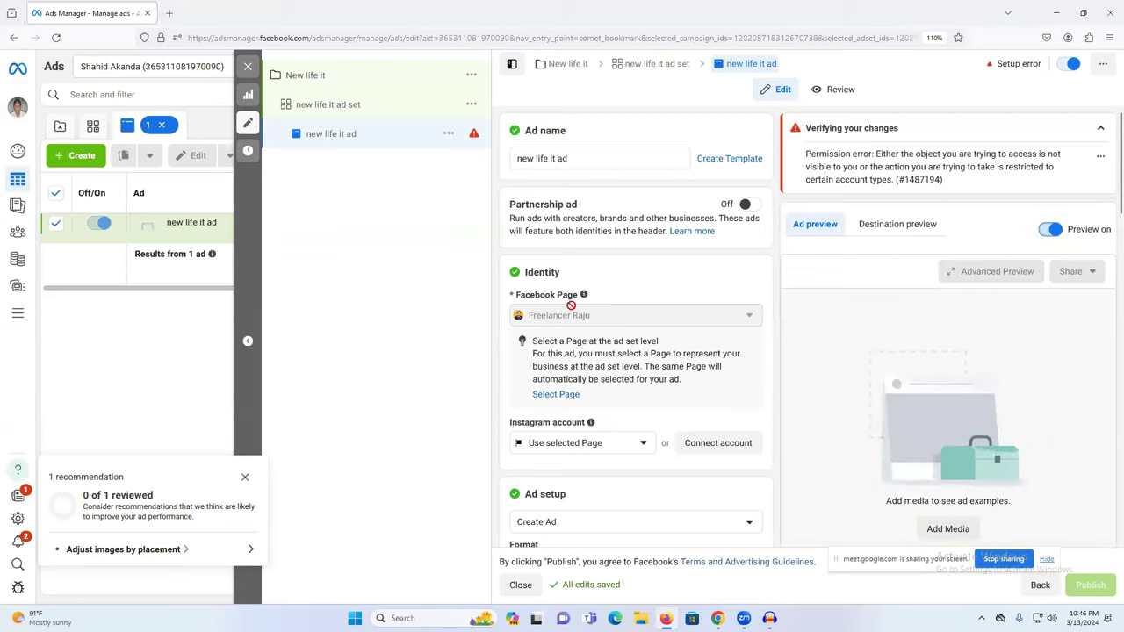
scroll(633, 318, down, 2)
Switch the ad setup to Use existing post
click(577, 426)
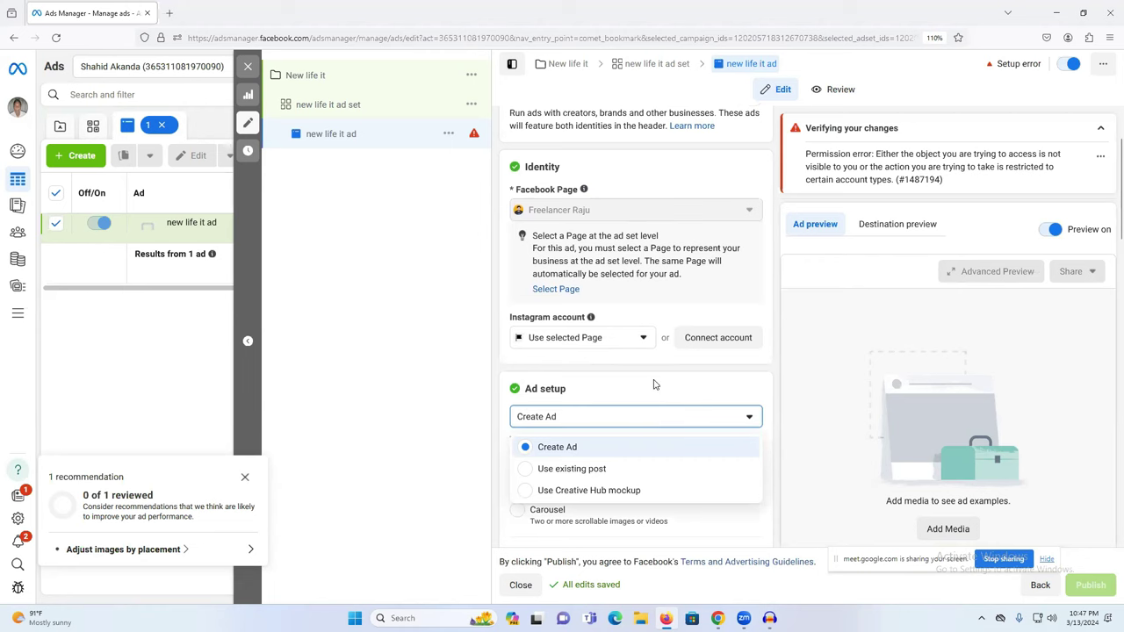
scroll(720, 385, down, 1)
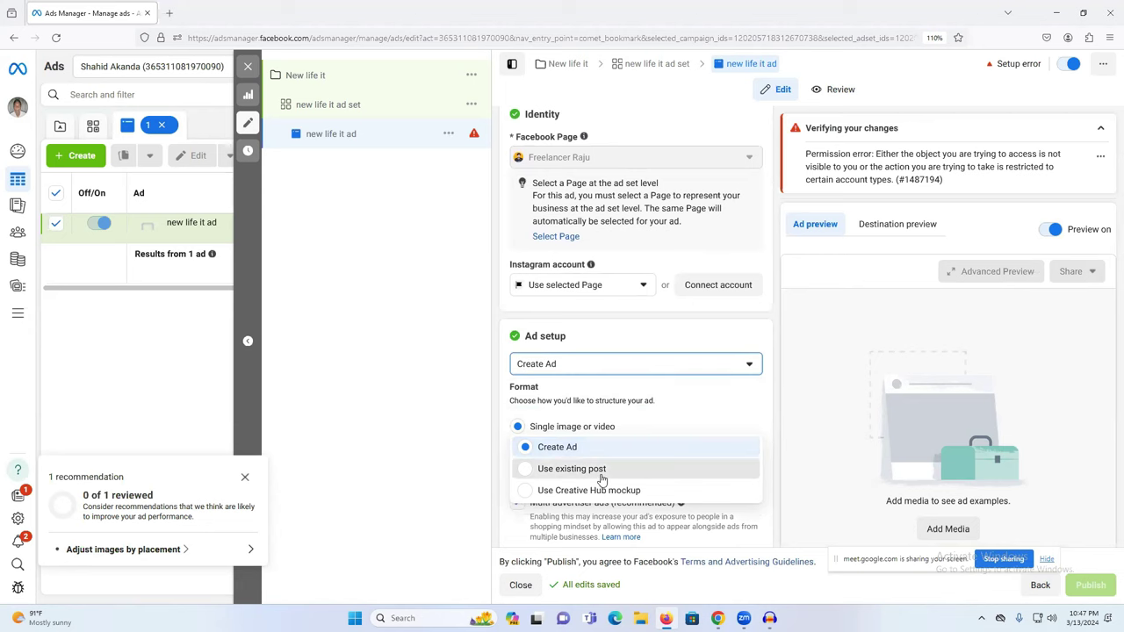
click(603, 478)
scroll(602, 382, down, 3)
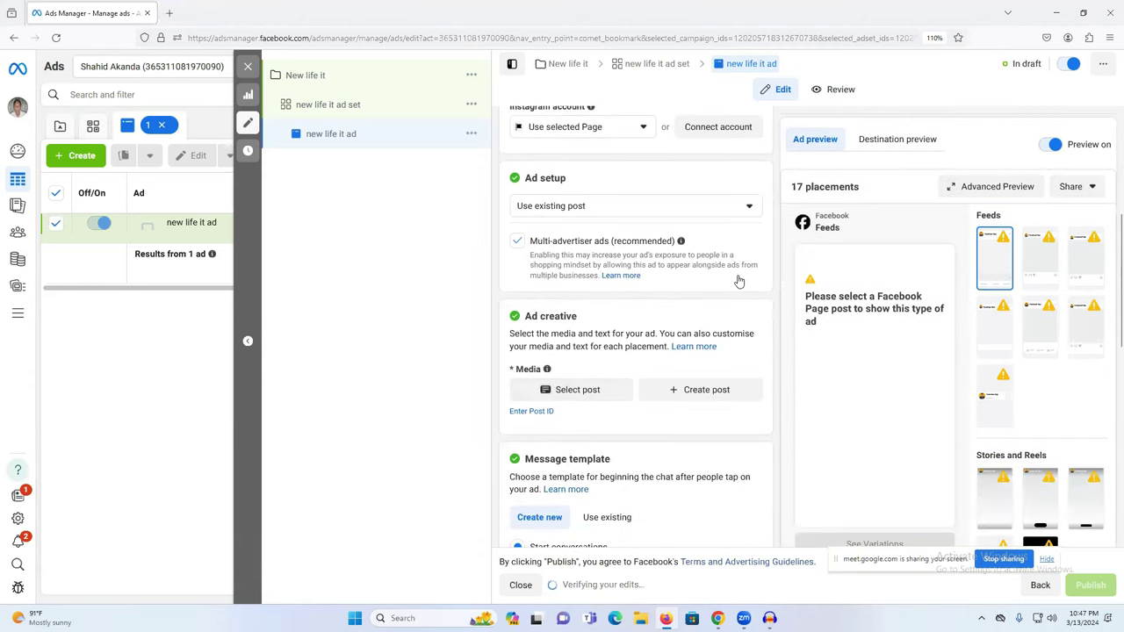
Return the ad setup to Create Ad and open Facebook in a new browser tab
click(576, 208)
click(571, 236)
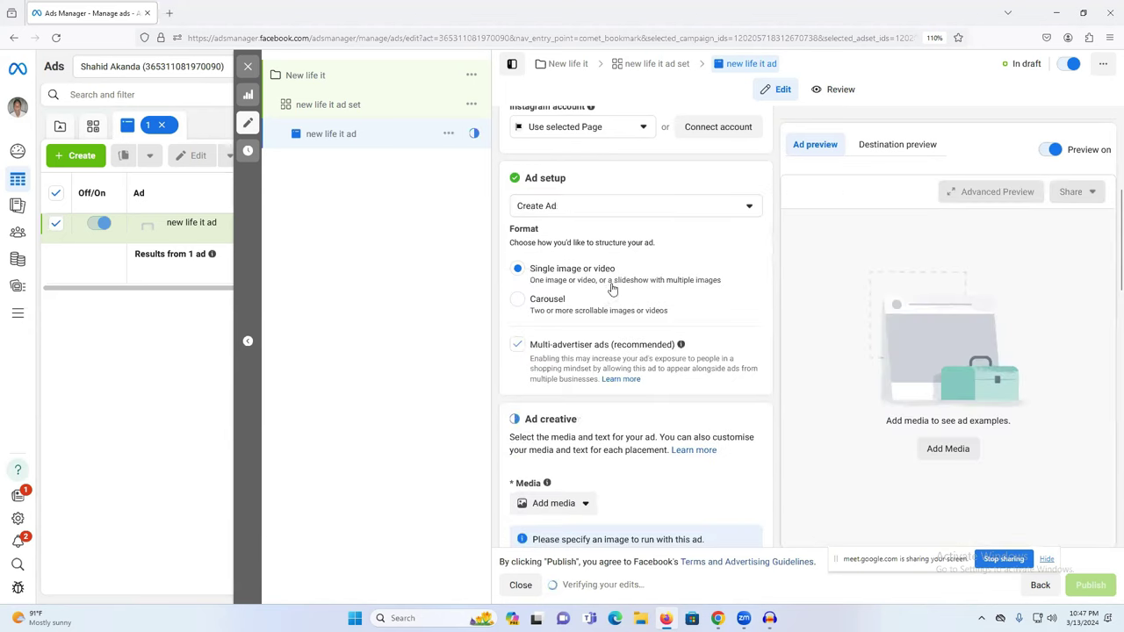
click(170, 13)
click(369, 414)
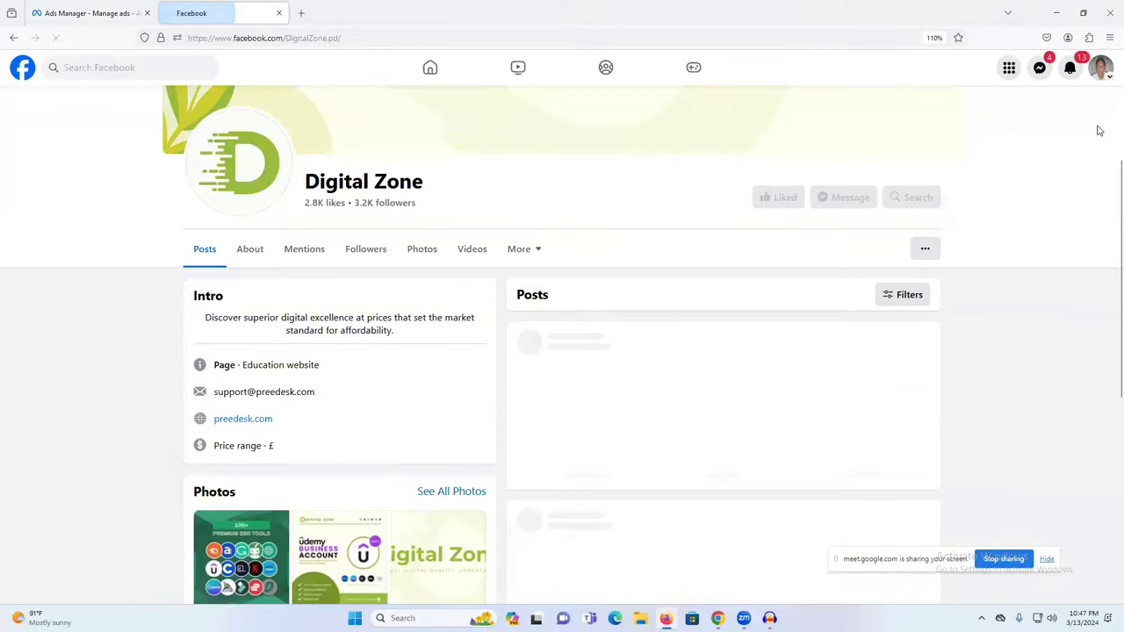
Open the Freelancer Raju Page from the Facebook home shortcuts and dismiss the review notice
click(446, 73)
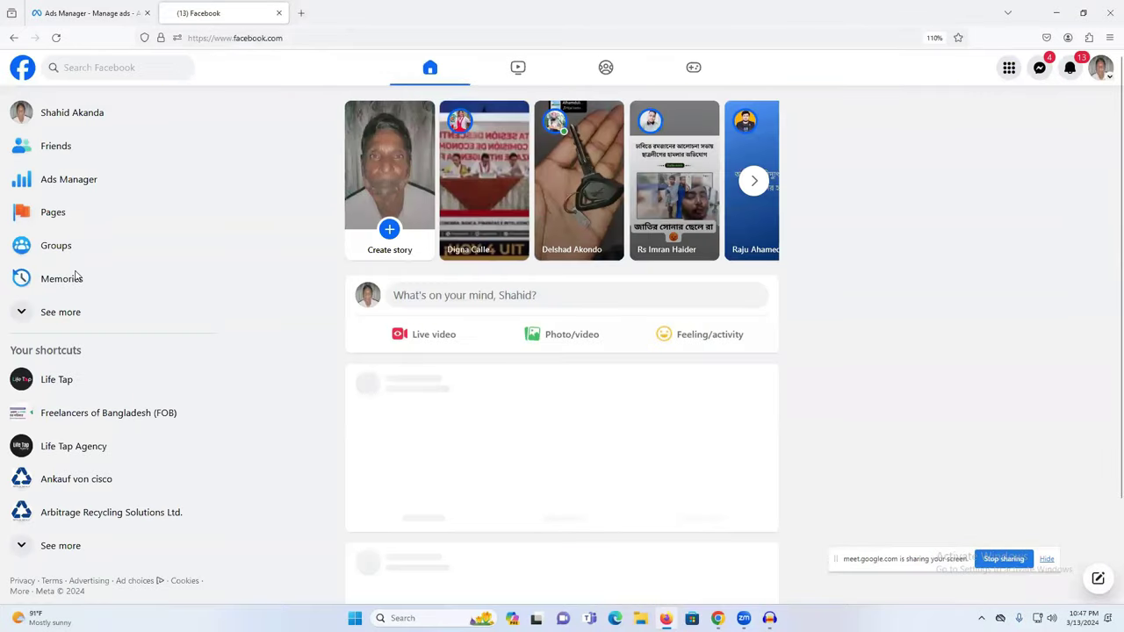
click(90, 544)
scroll(115, 469, down, 5)
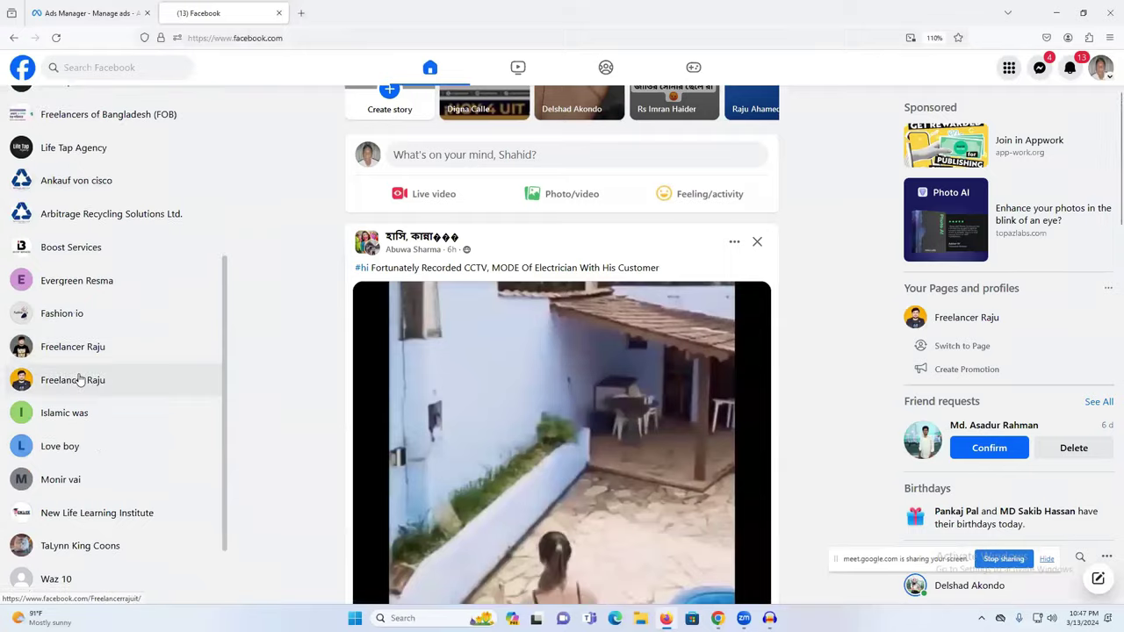
click(82, 379)
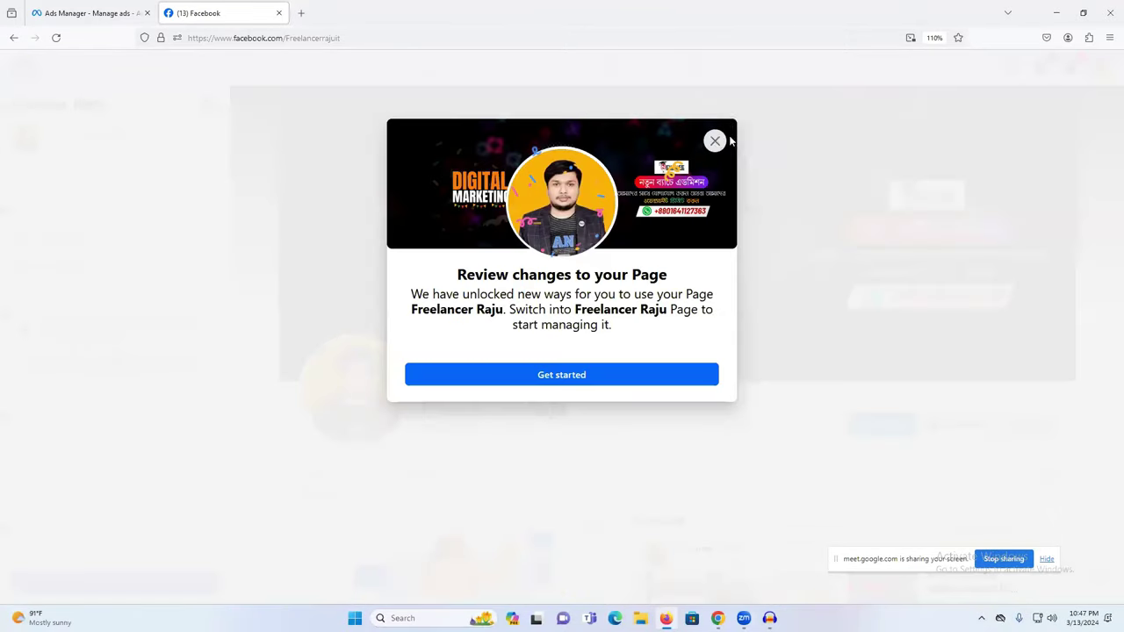
click(716, 141)
Scroll through the Freelancer Raju Page's posts
scroll(757, 328, down, 5)
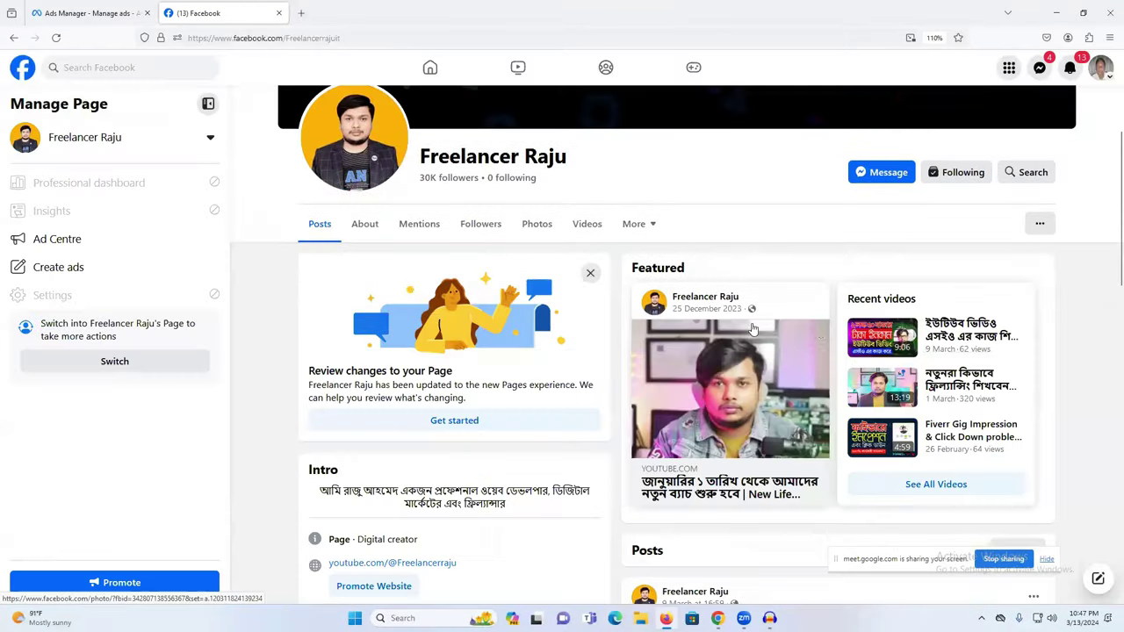
scroll(803, 327, down, 2)
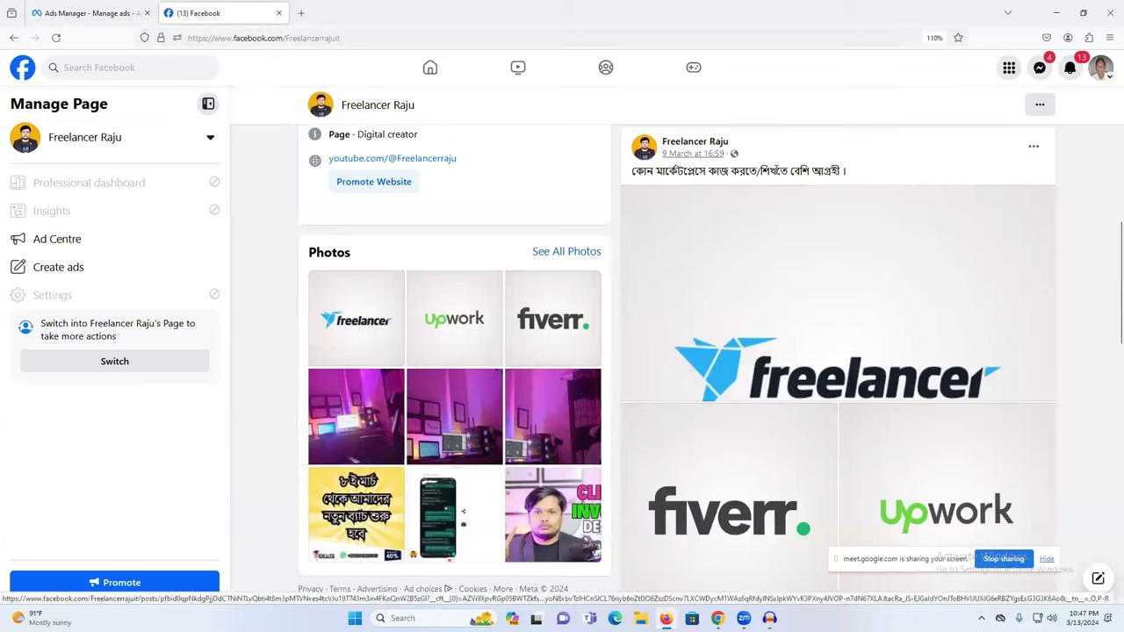
scroll(826, 224, down, 2)
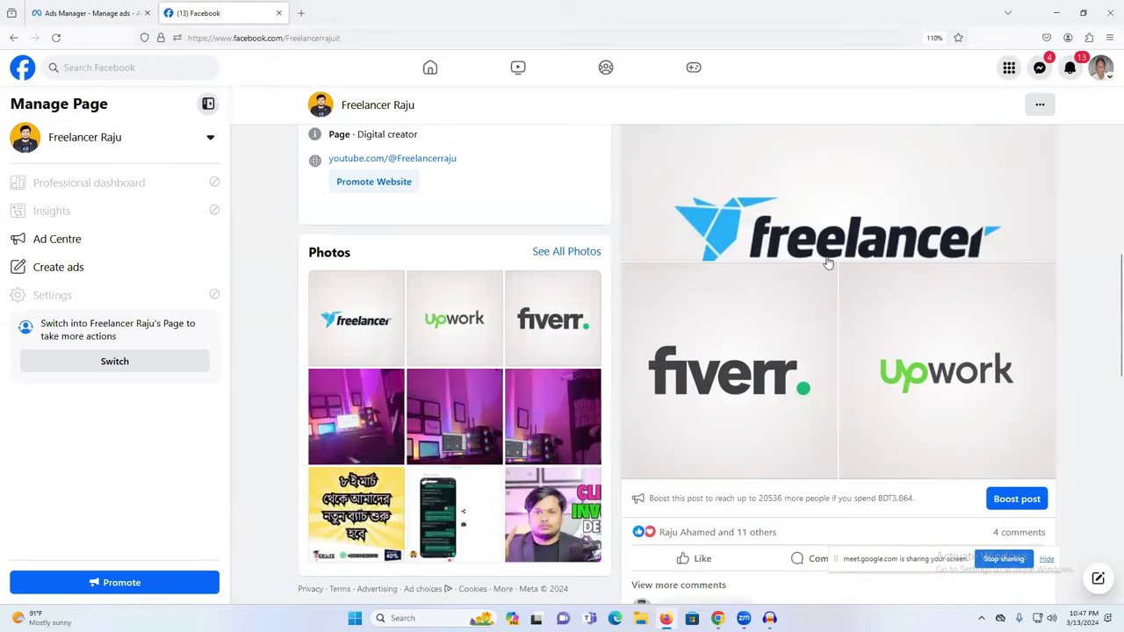
scroll(808, 306, down, 3)
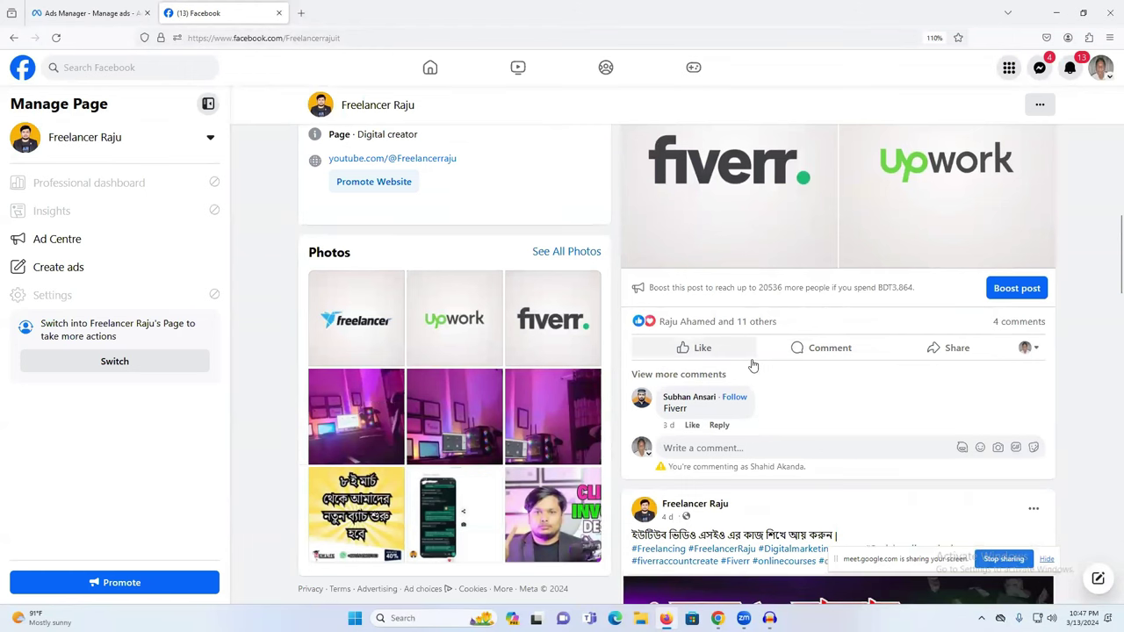
scroll(755, 351, down, 3)
scroll(790, 290, down, 5)
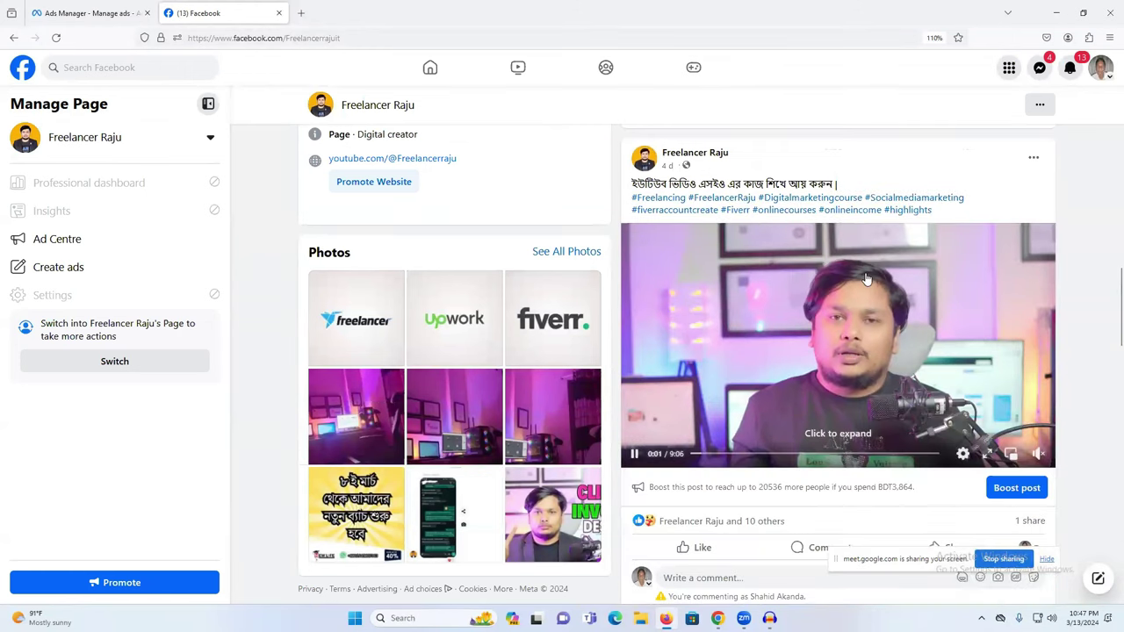
scroll(829, 292, down, 5)
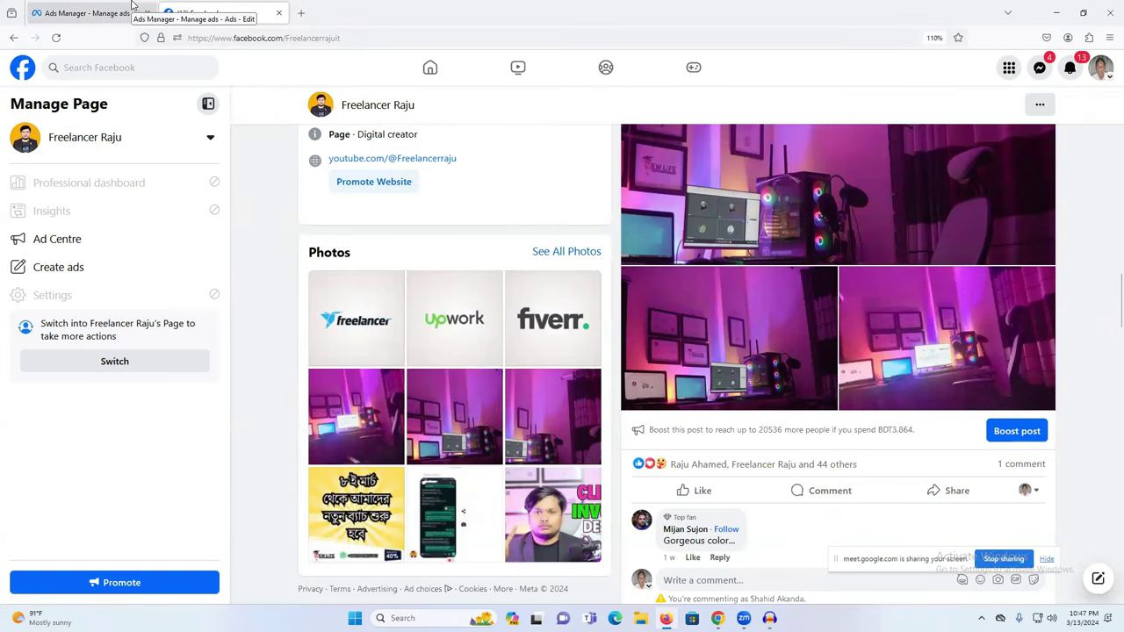
scroll(829, 273, down, 5)
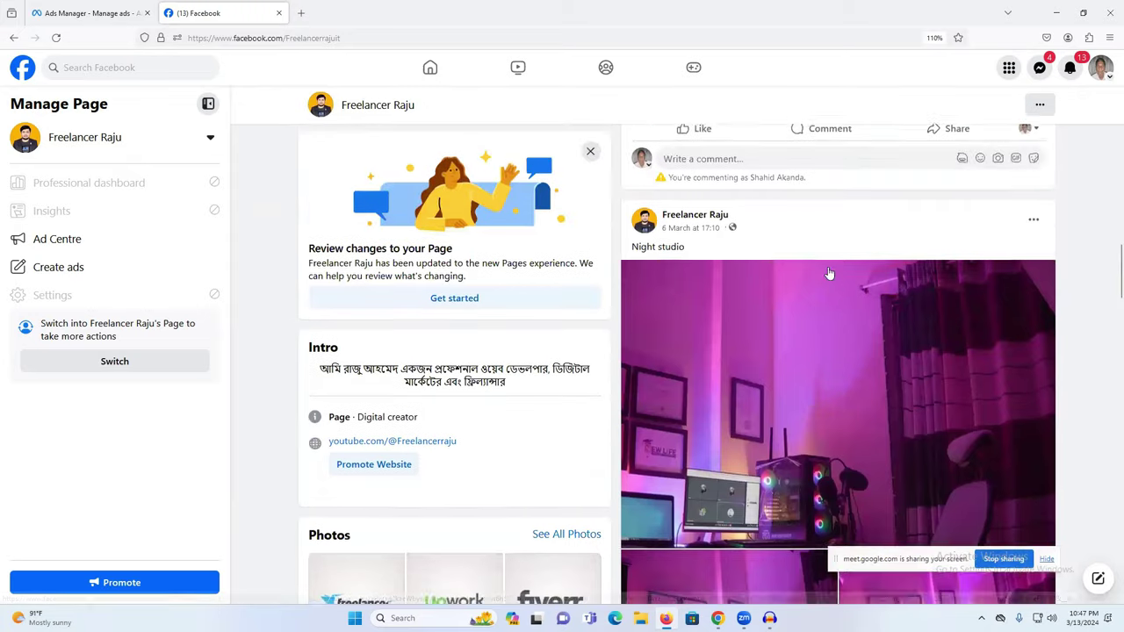
scroll(829, 273, up, 10)
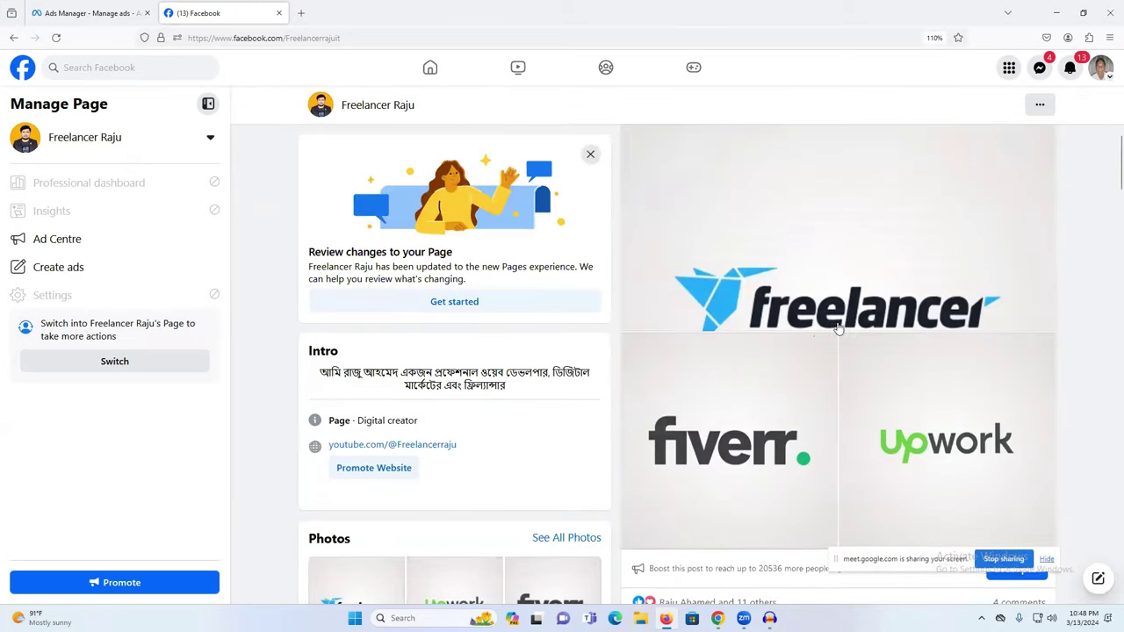
scroll(839, 329, up, 8)
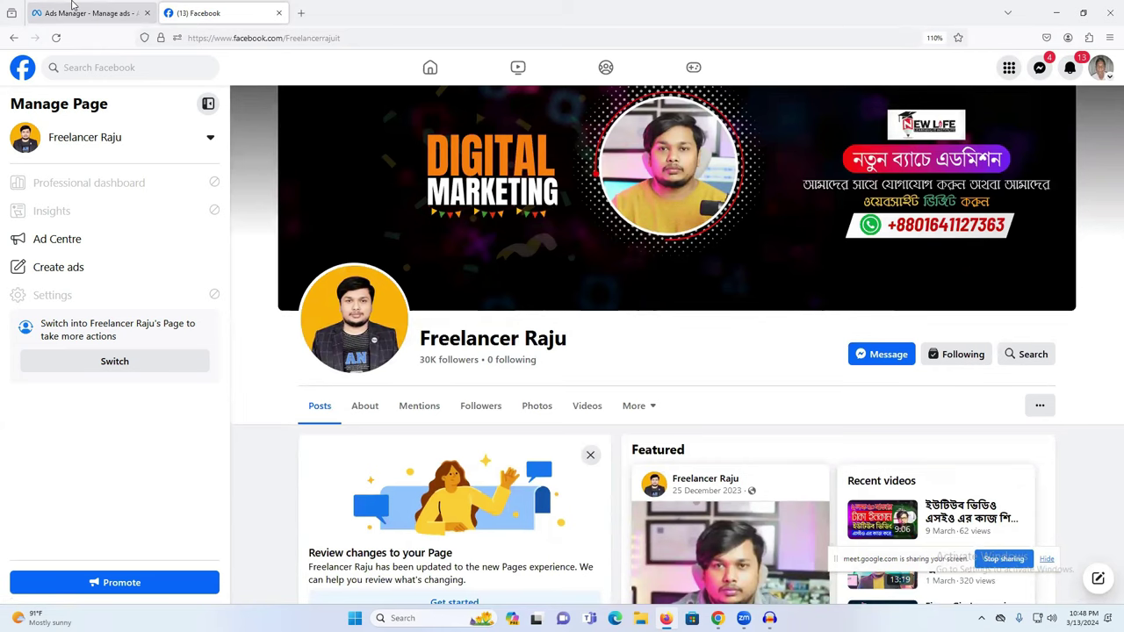
Back in Ads Manager, set Use existing post and pick the 2 Mar 2024 photo post
click(73, 4)
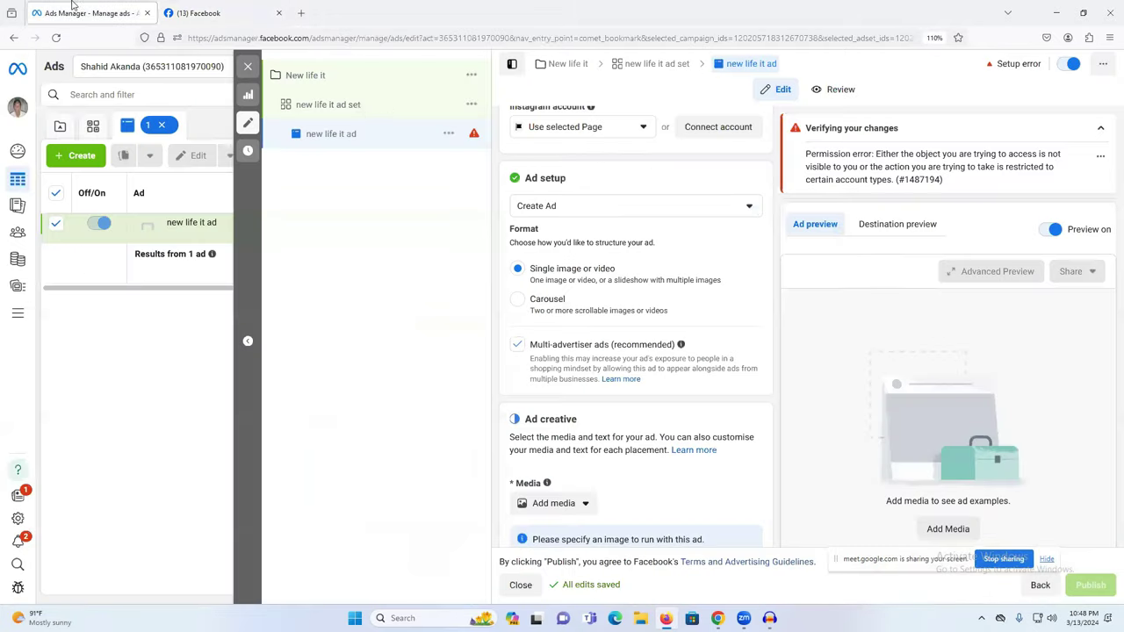
scroll(702, 358, down, 3)
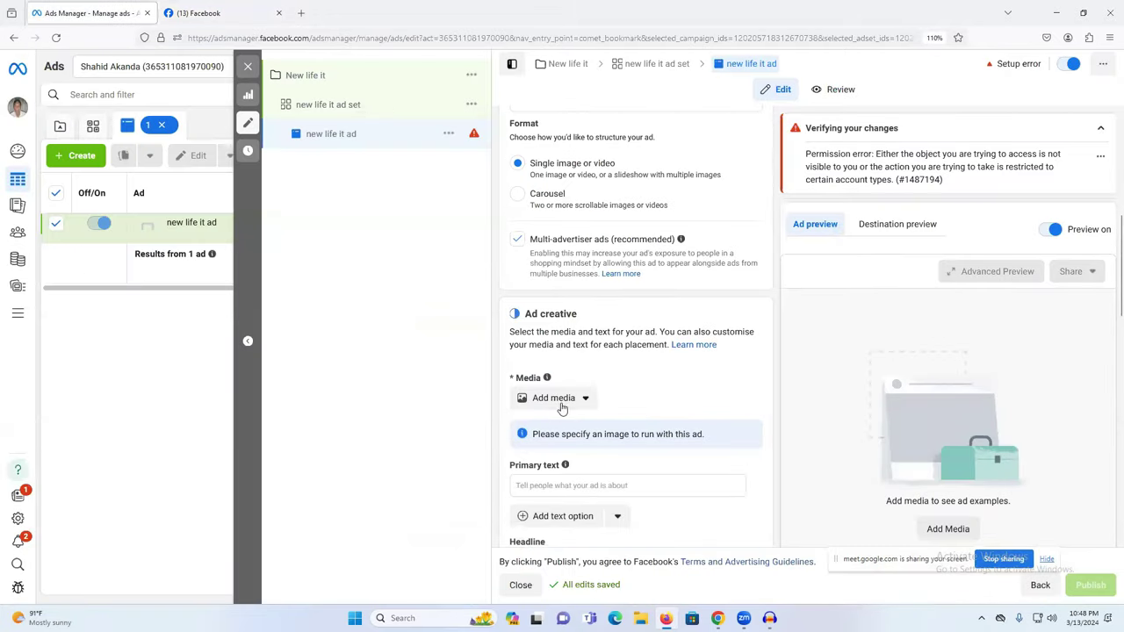
scroll(559, 404, up, 2)
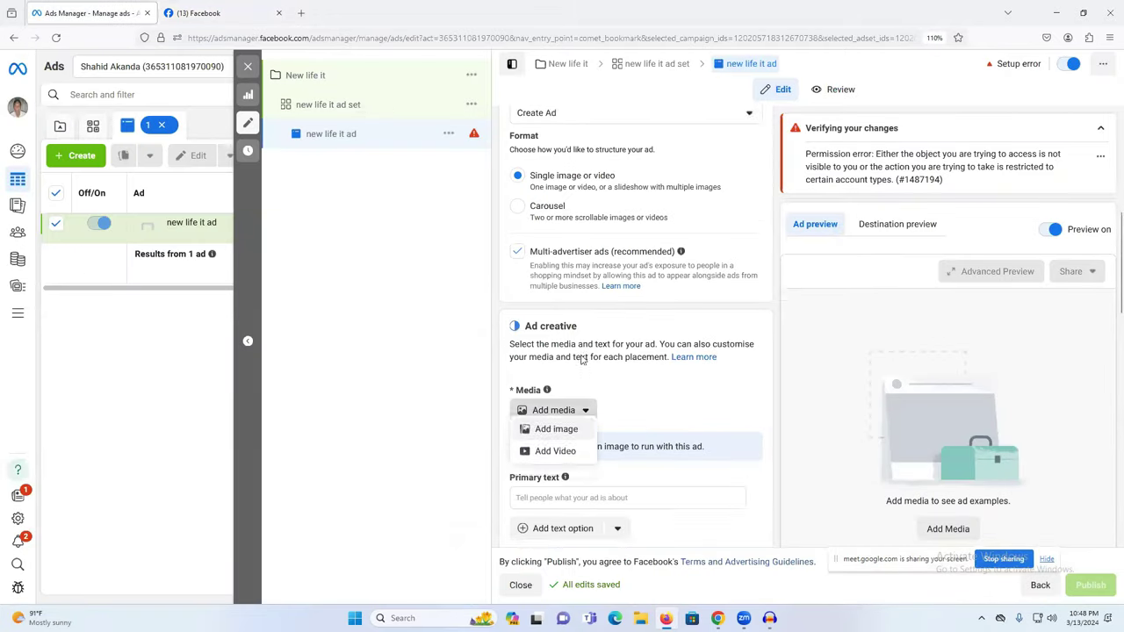
click(545, 209)
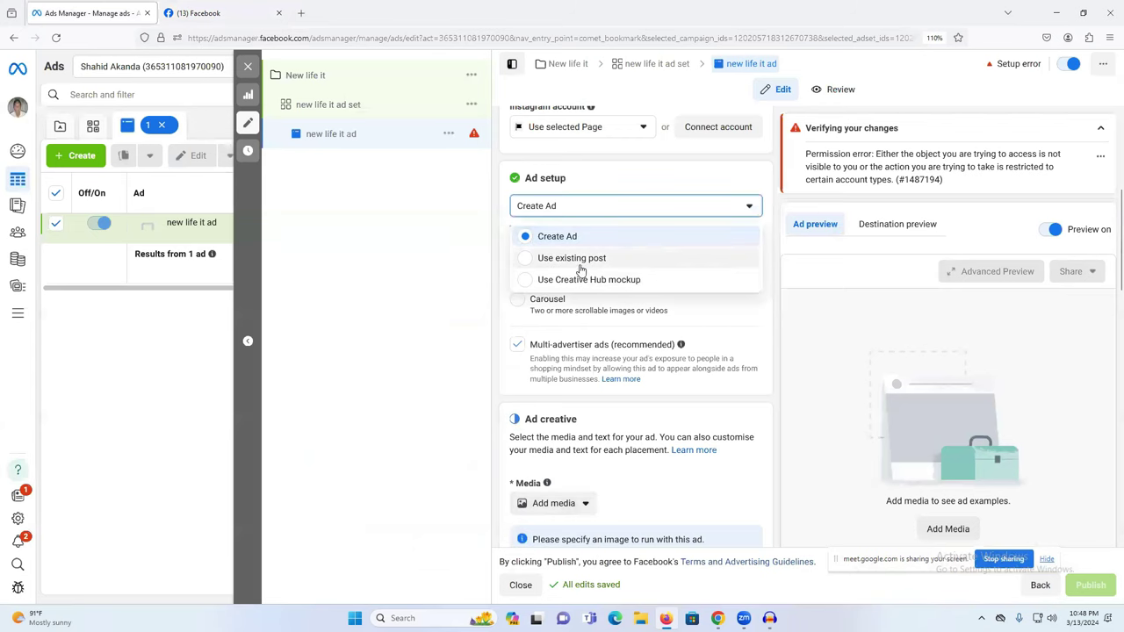
click(575, 259)
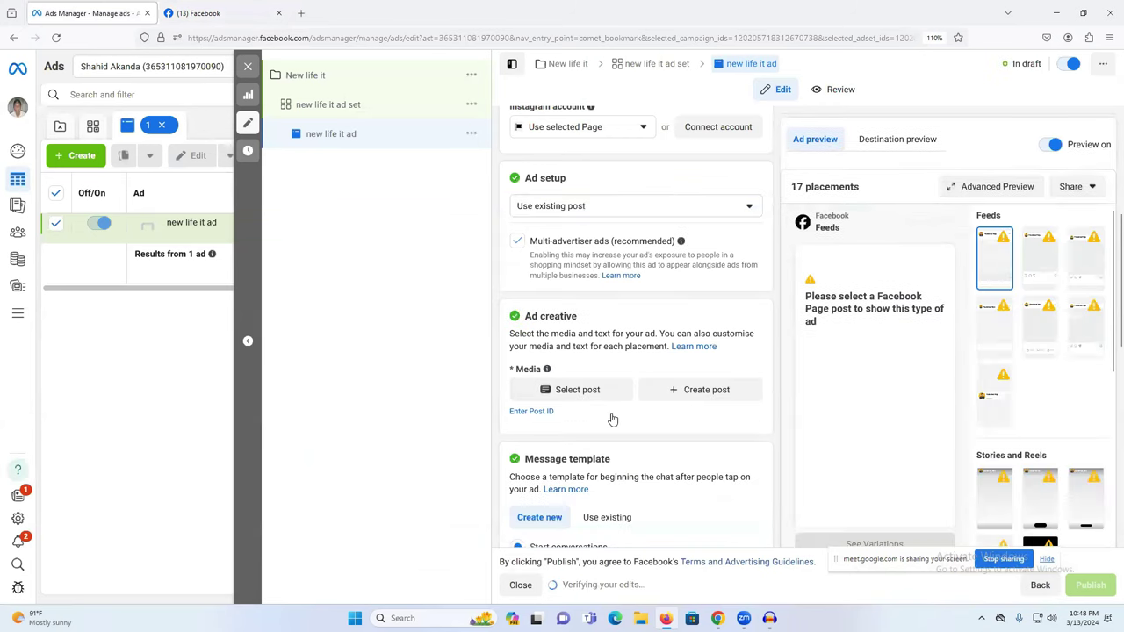
click(581, 392)
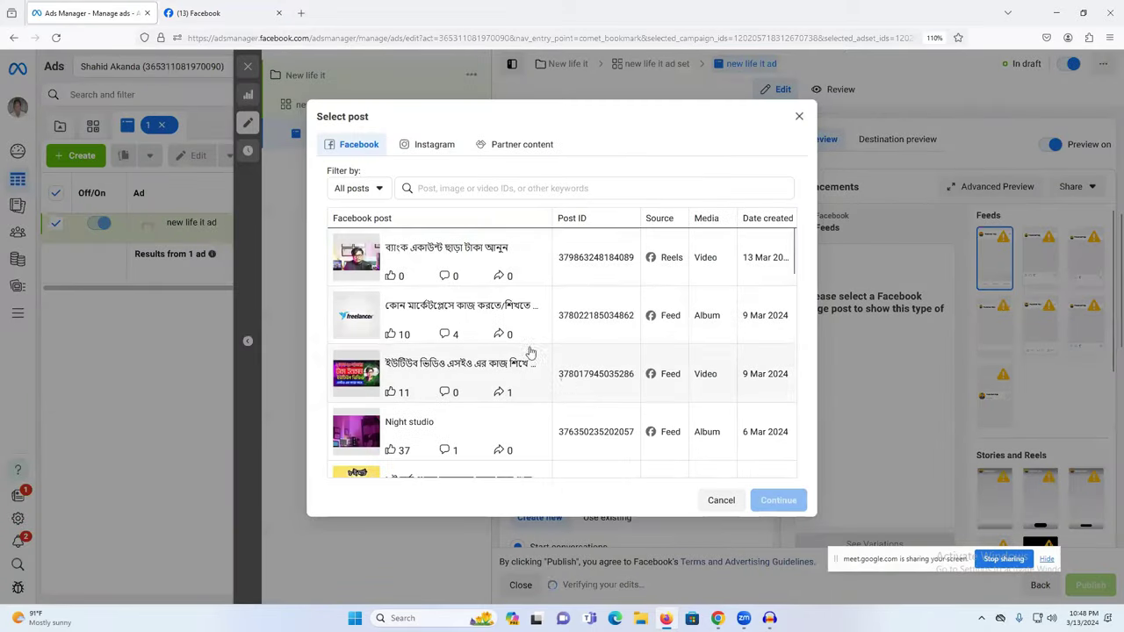
scroll(426, 329, down, 1)
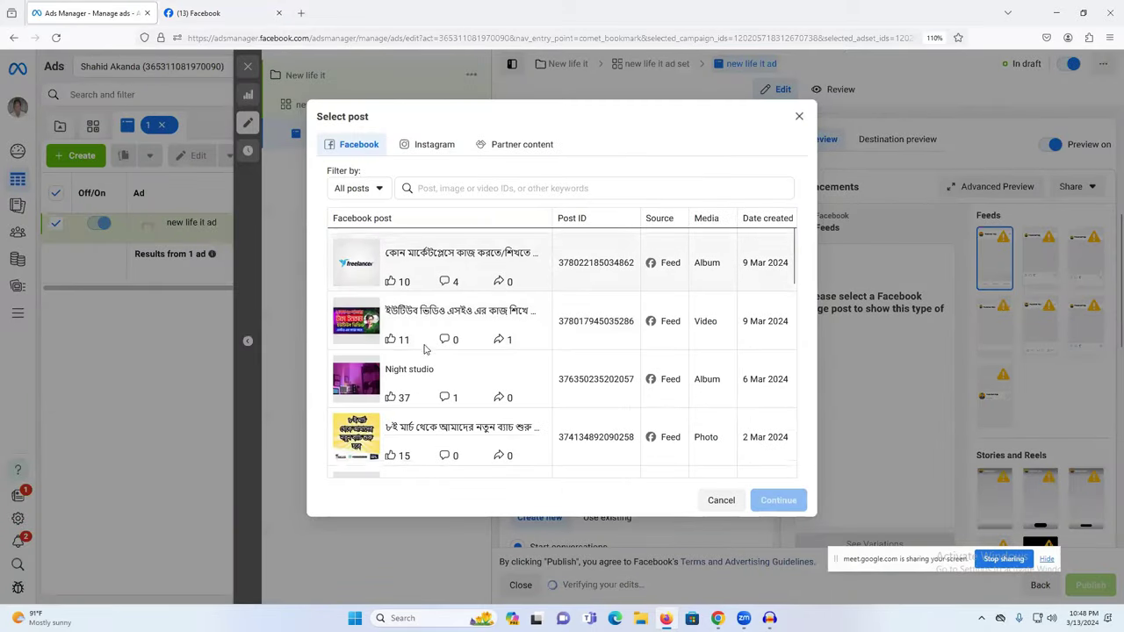
click(424, 431)
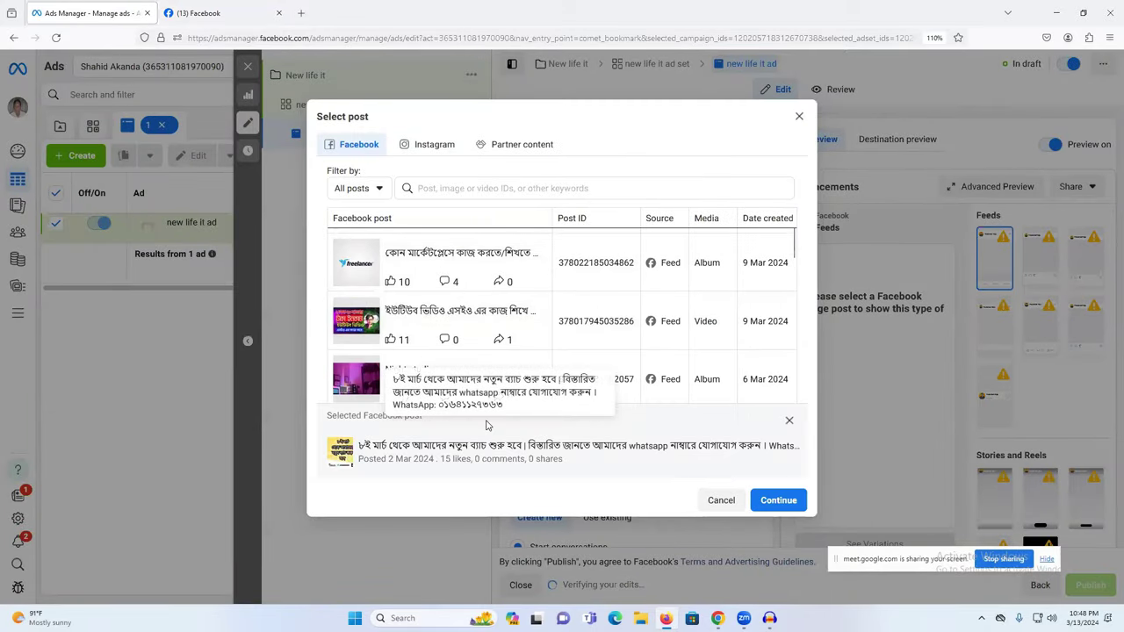
Confirm the chosen post and expand its full caption in the ad preview
click(769, 501)
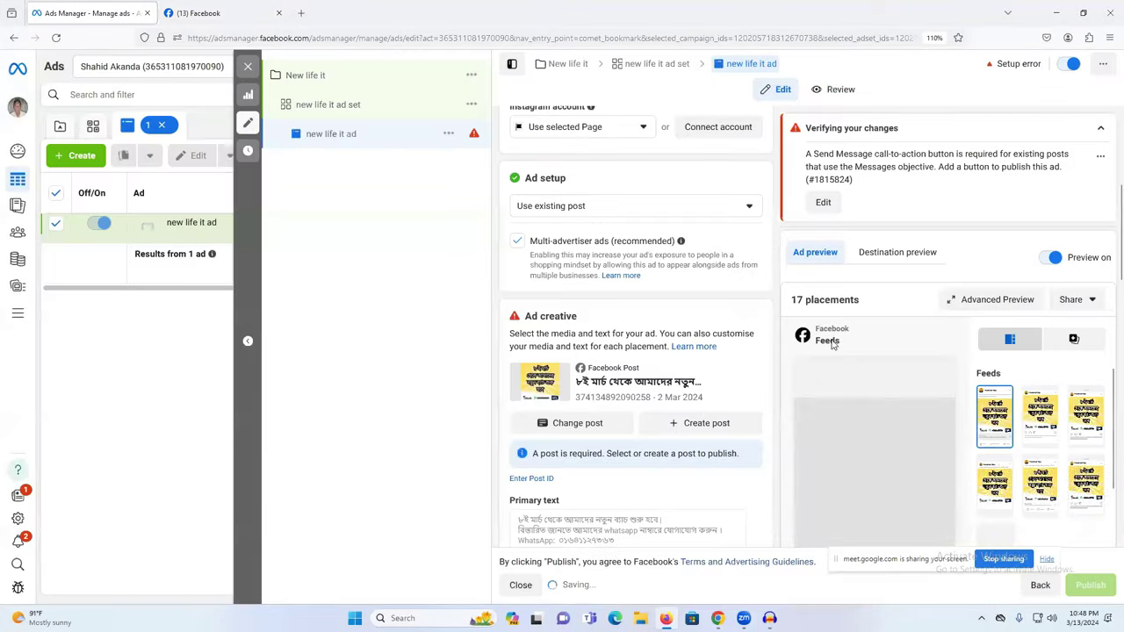
scroll(759, 494, down, 6)
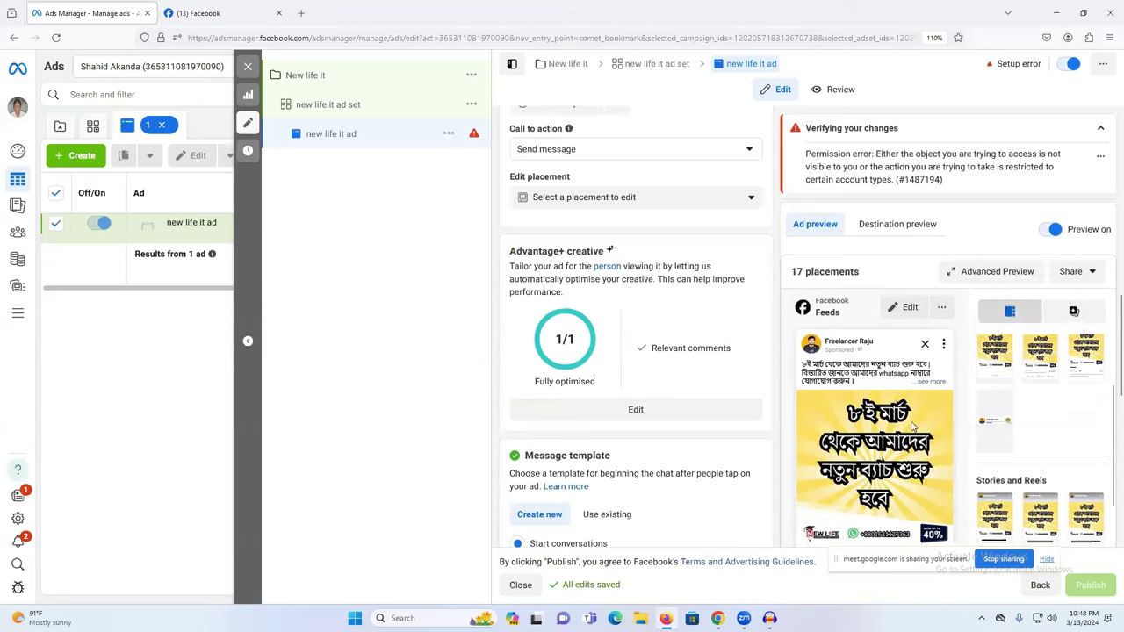
scroll(914, 428, down, 5)
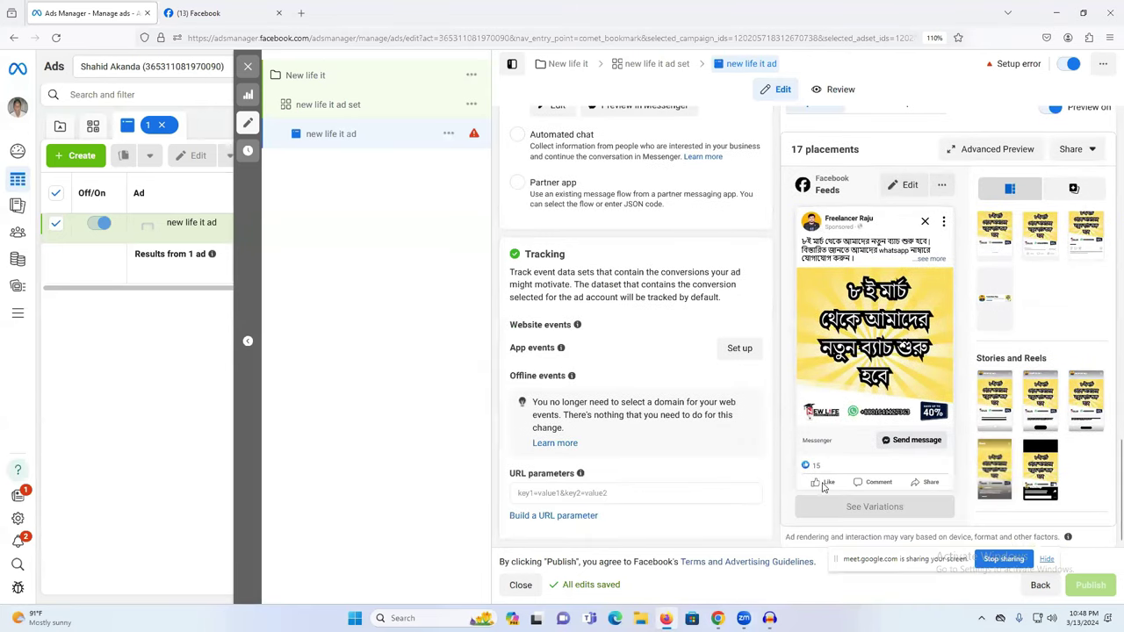
click(935, 262)
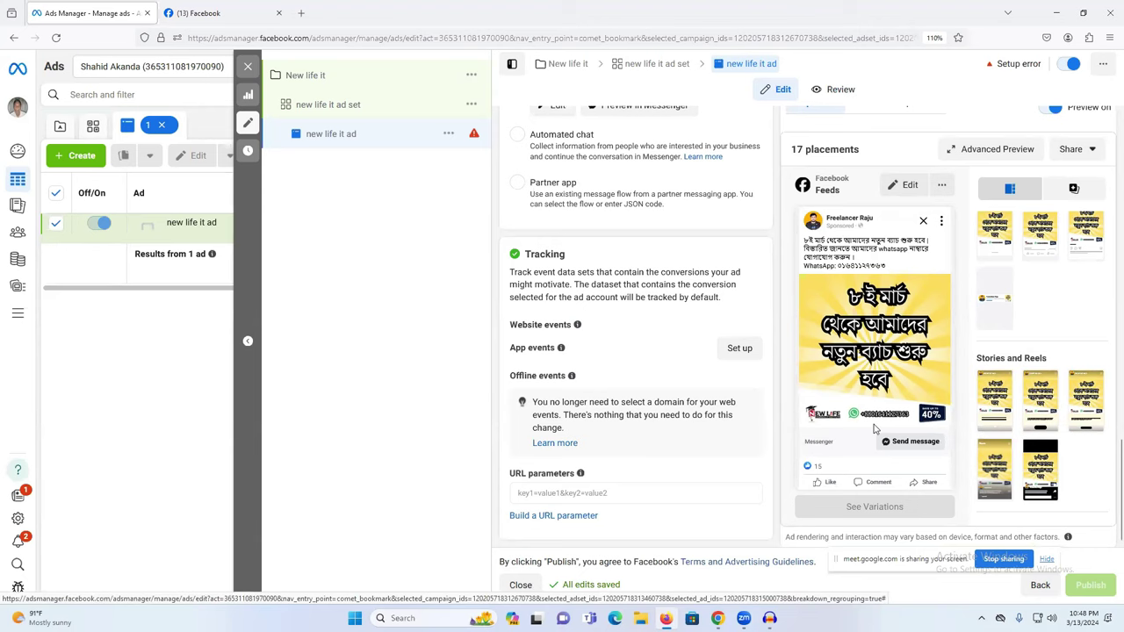
Change the ad setup back to Create Ad with Single image or video format
scroll(632, 266, up, 6)
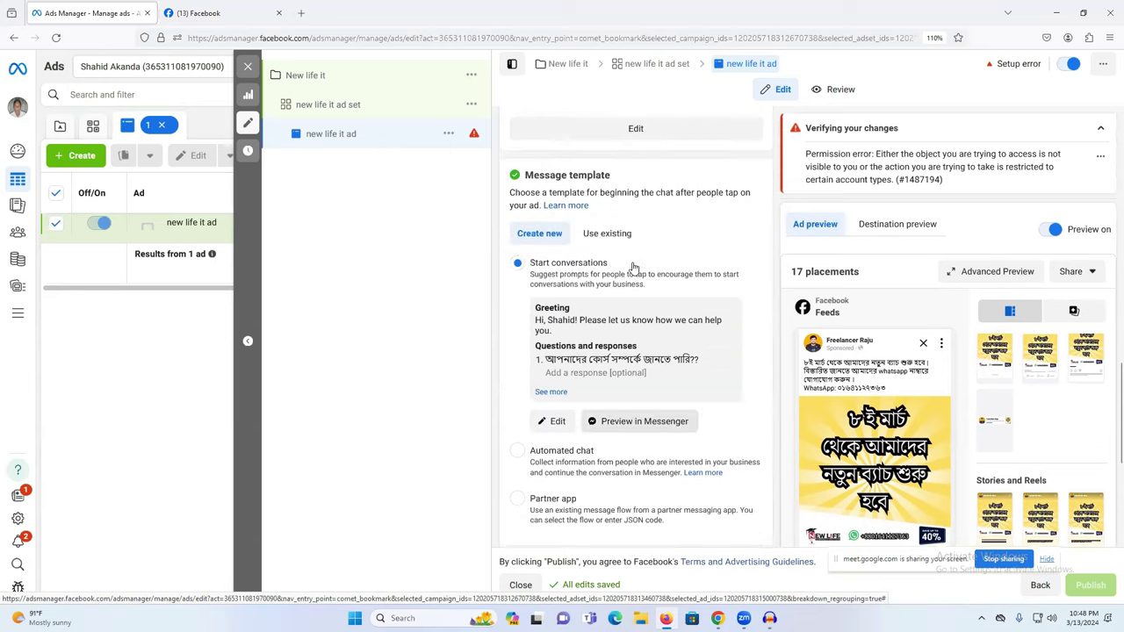
scroll(635, 310, up, 4)
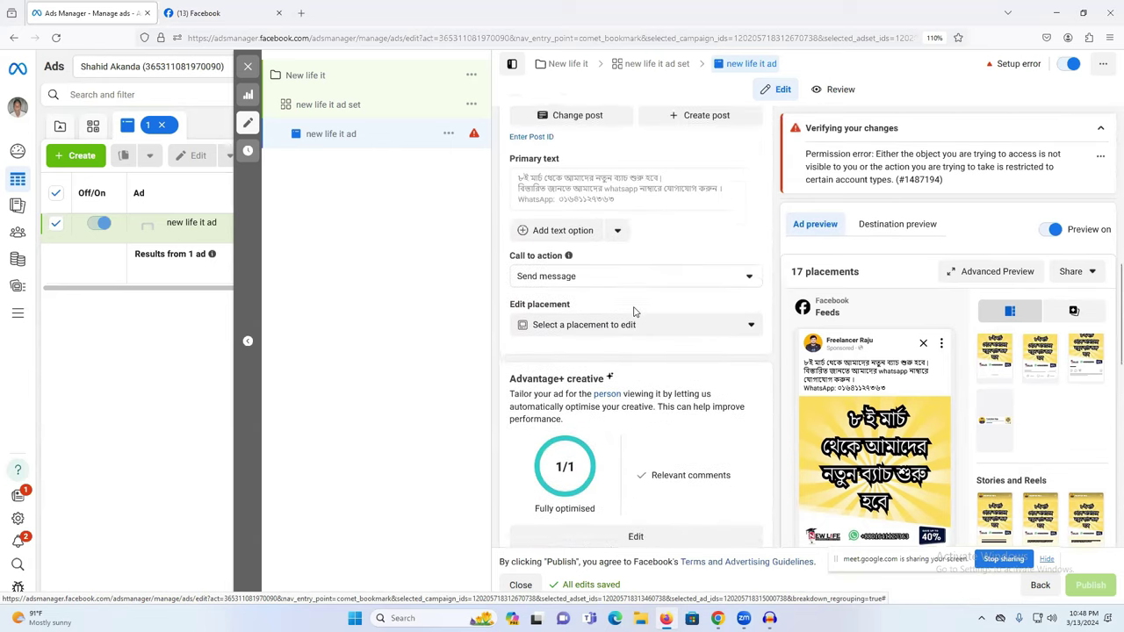
scroll(571, 298, up, 3)
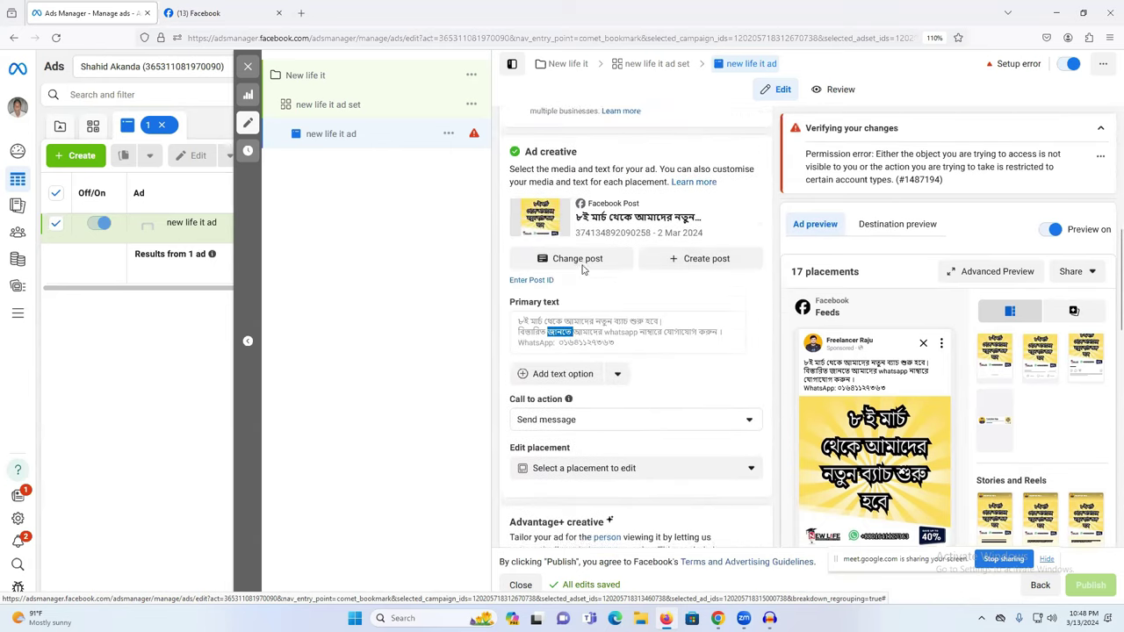
click(580, 233)
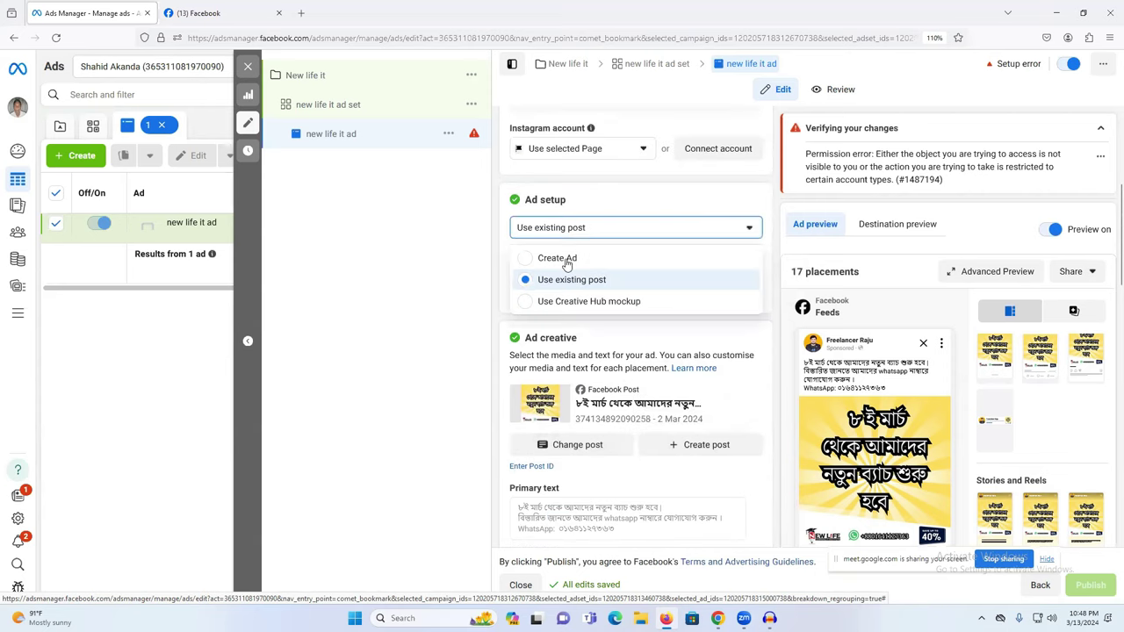
click(566, 260)
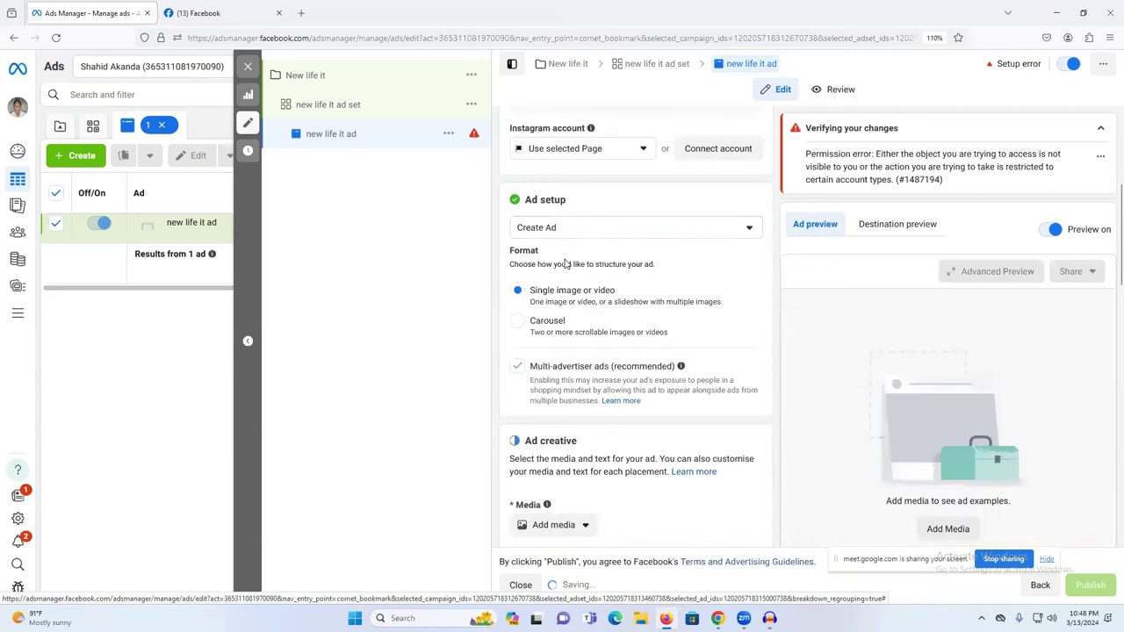
Start adding an image to the ad, dismissing the computer upload window
scroll(584, 360, down, 1)
scroll(582, 362, up, 1)
scroll(582, 363, down, 2)
click(559, 367)
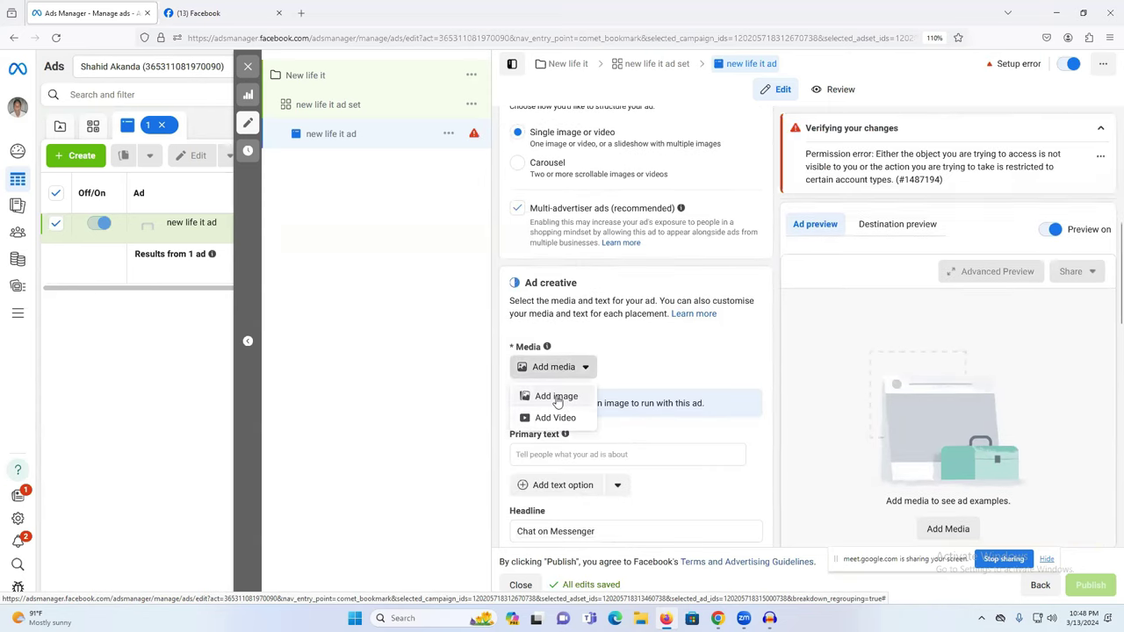
click(557, 397)
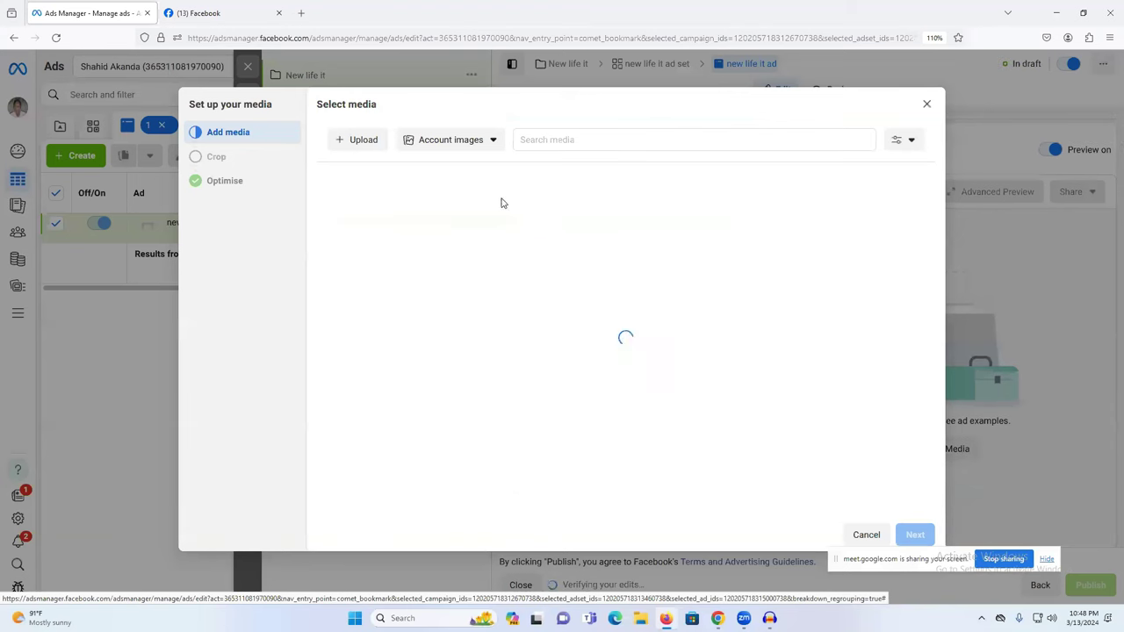
click(357, 141)
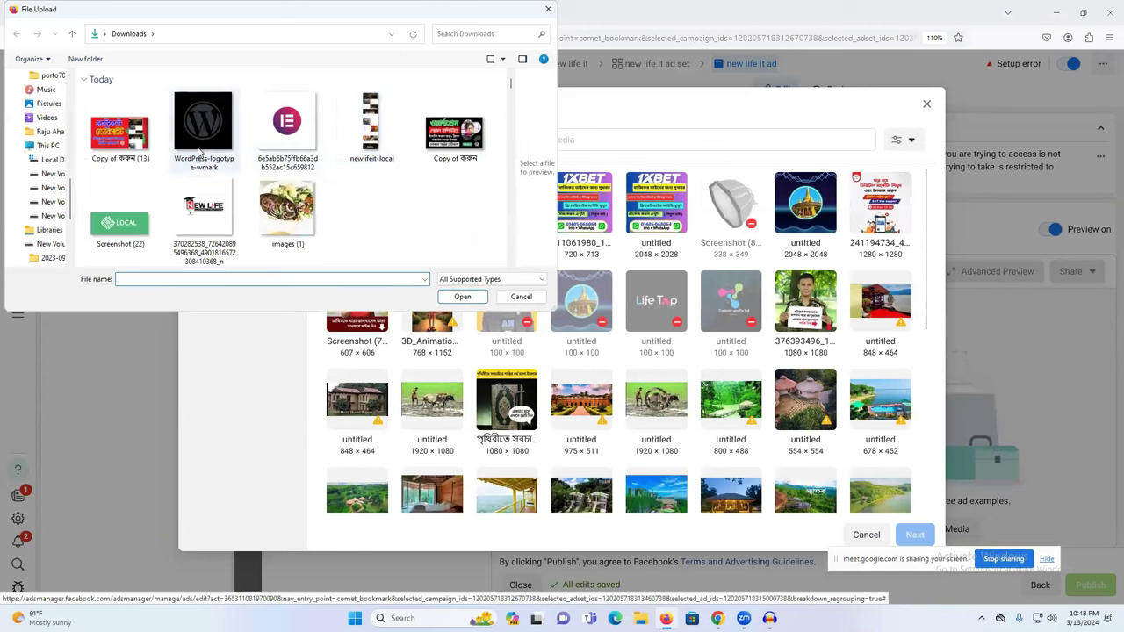
scroll(199, 153, down, 5)
scroll(228, 162, down, 15)
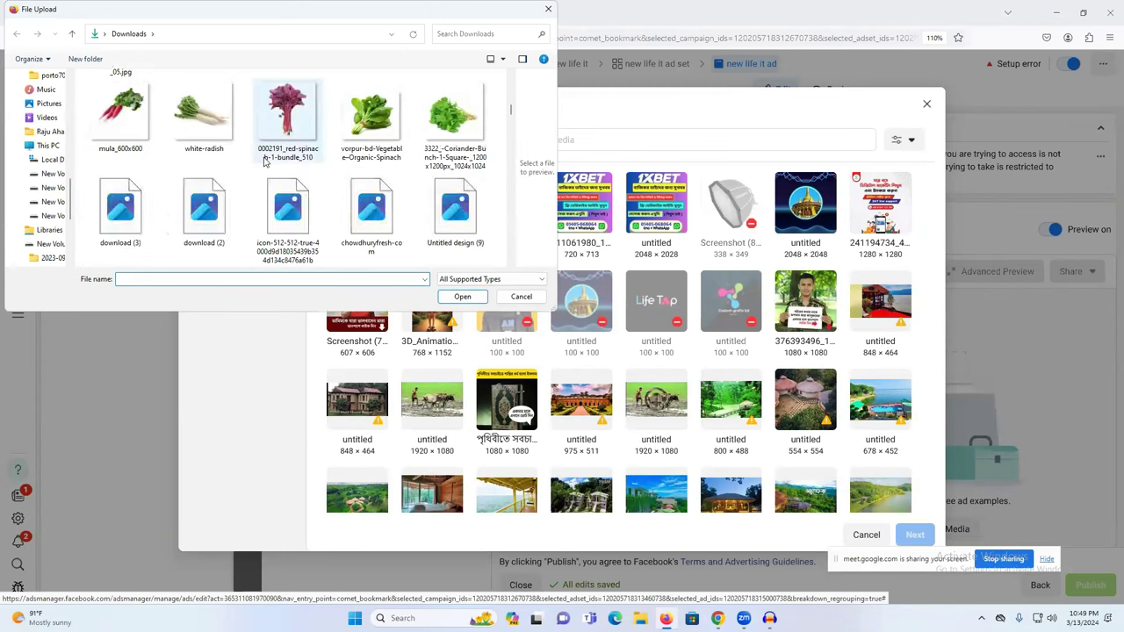
scroll(264, 161, down, 10)
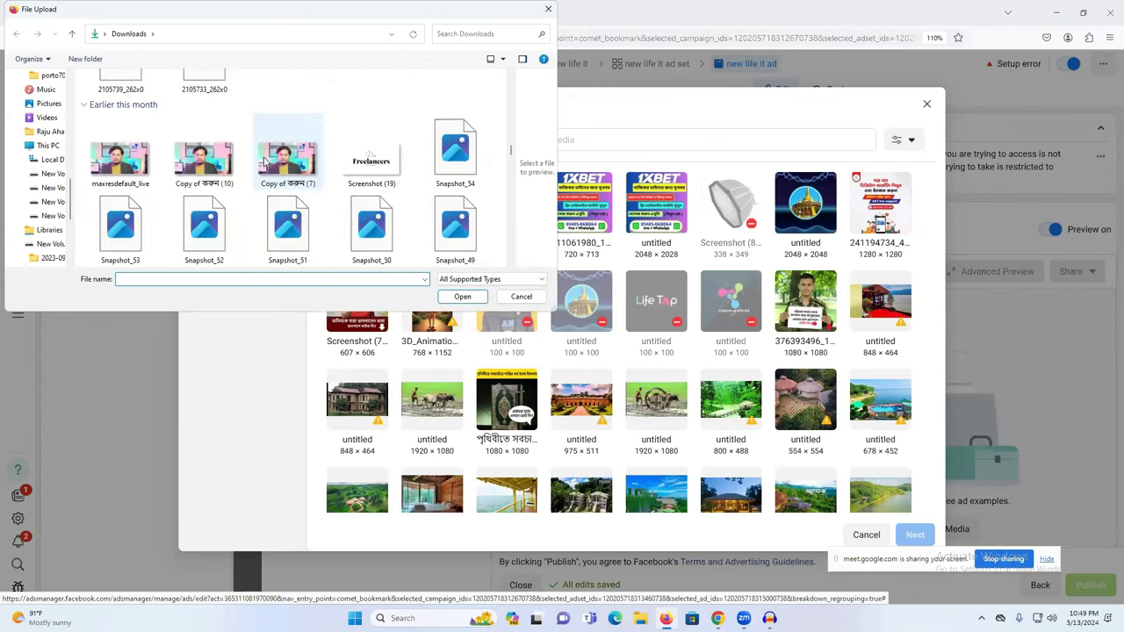
scroll(263, 161, down, 3)
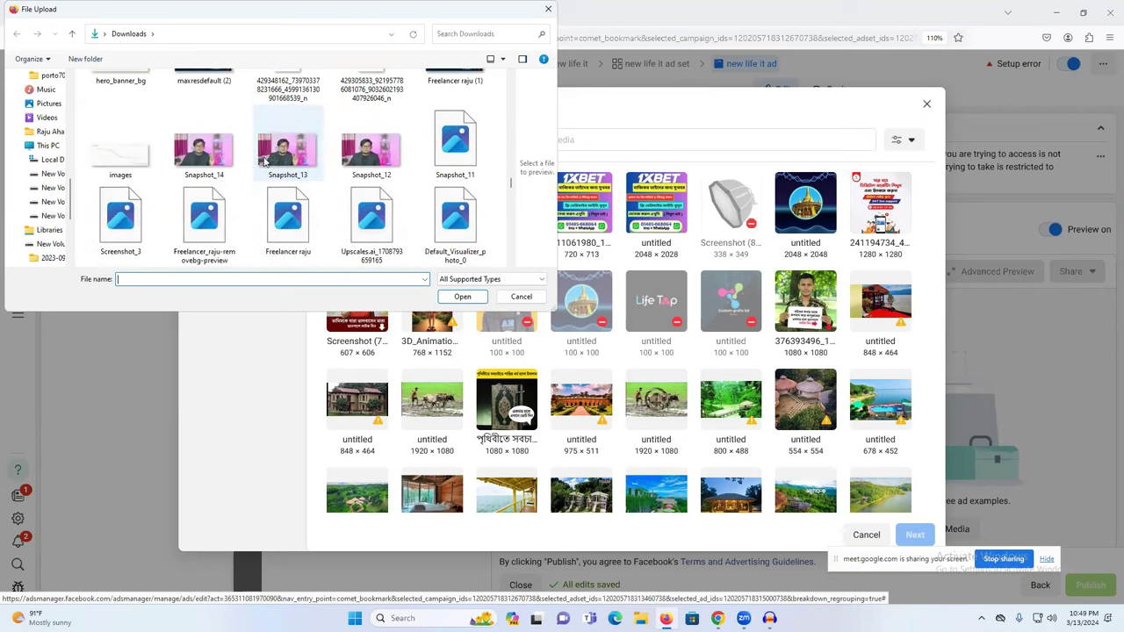
key(Escape)
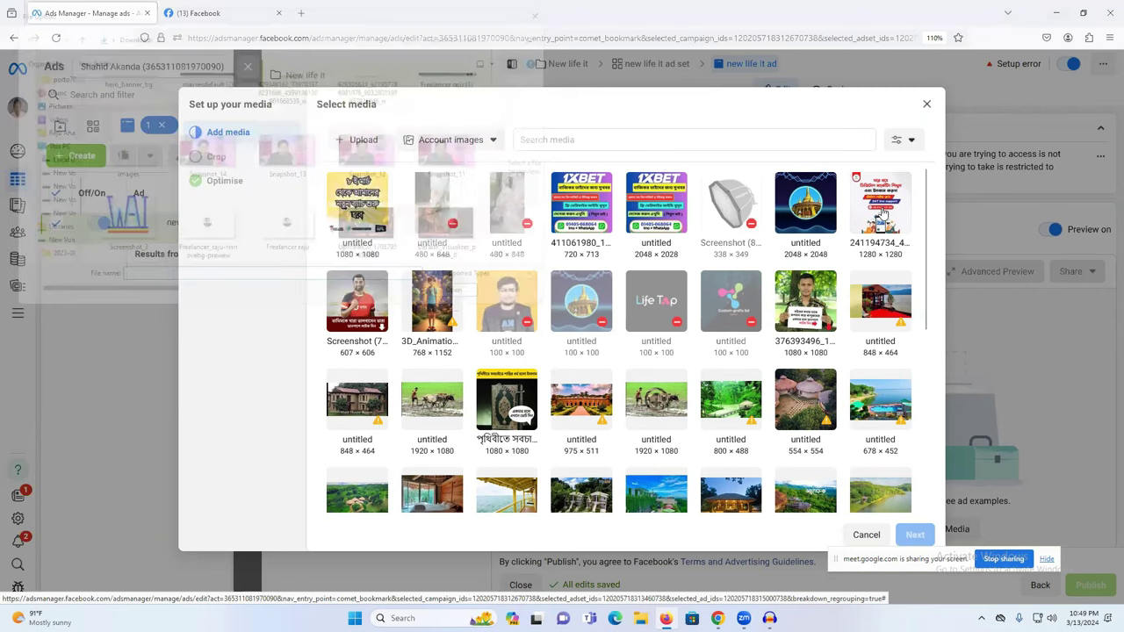
Select the 1280×1280 course image, accept the placement crops and apply it across 17 placements
click(883, 215)
click(915, 537)
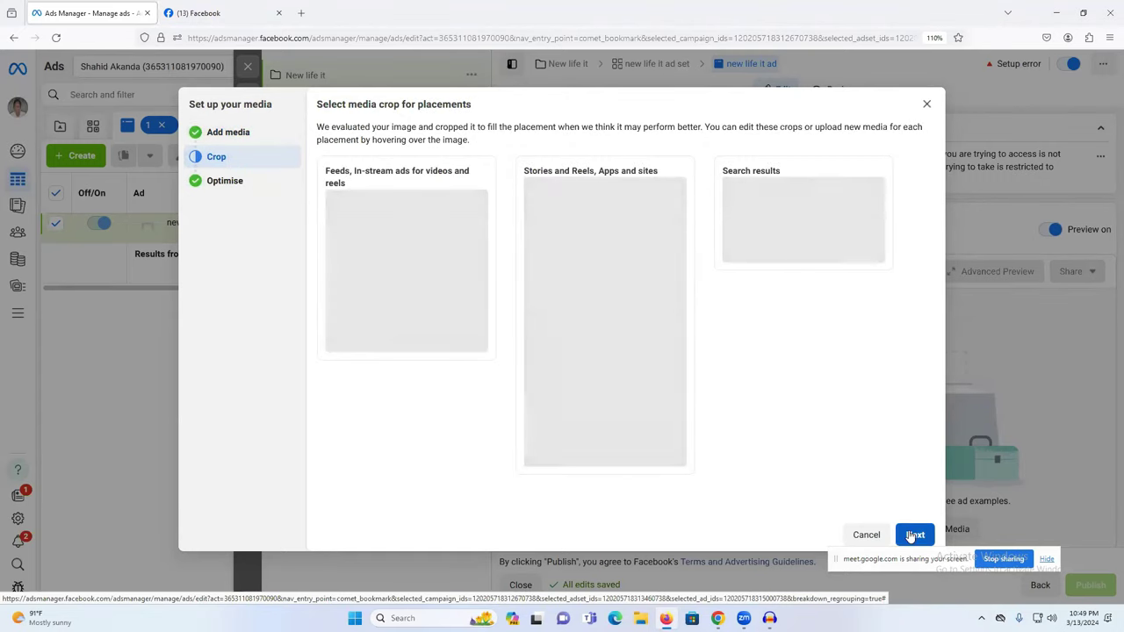
click(910, 535)
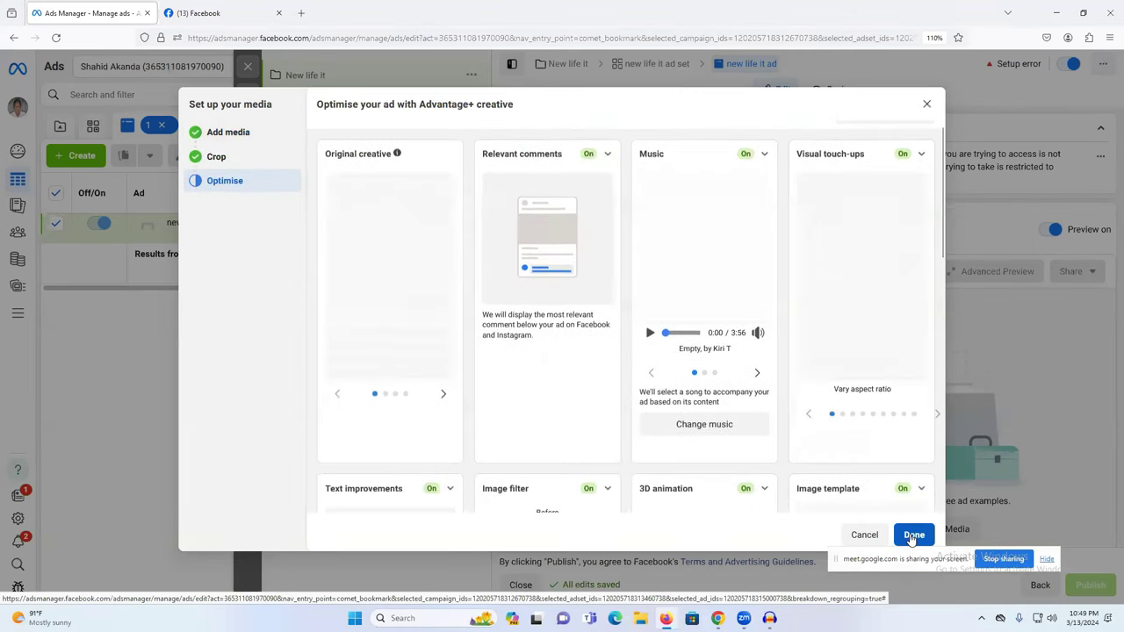
click(913, 535)
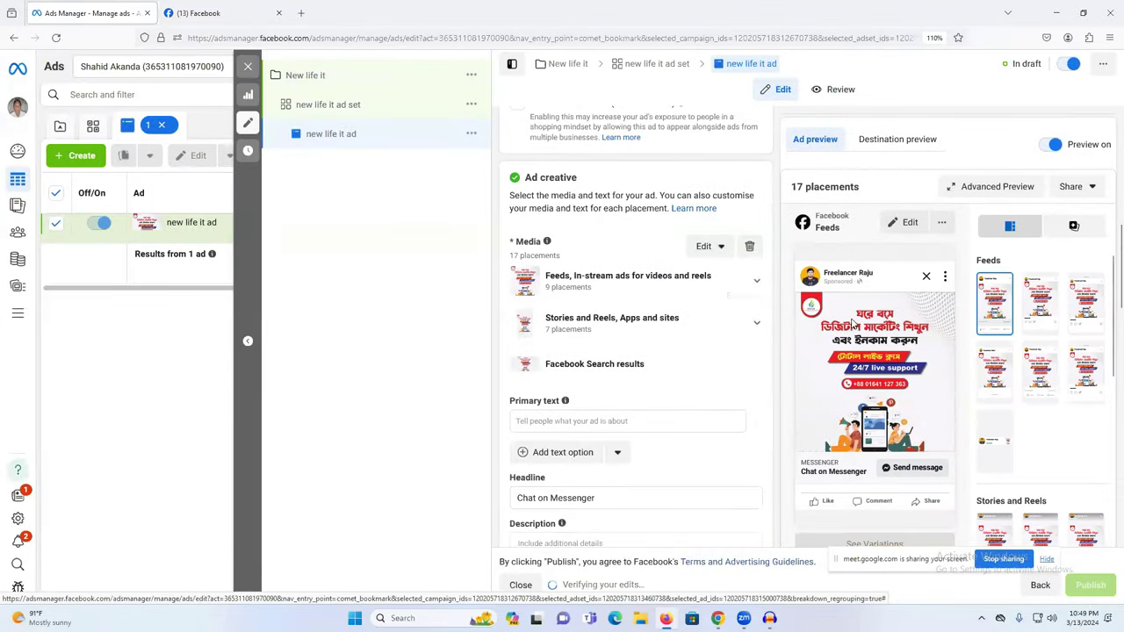
Look through the Freelancer Raju Page's photo collection, then return to the Facebook home feed
click(197, 12)
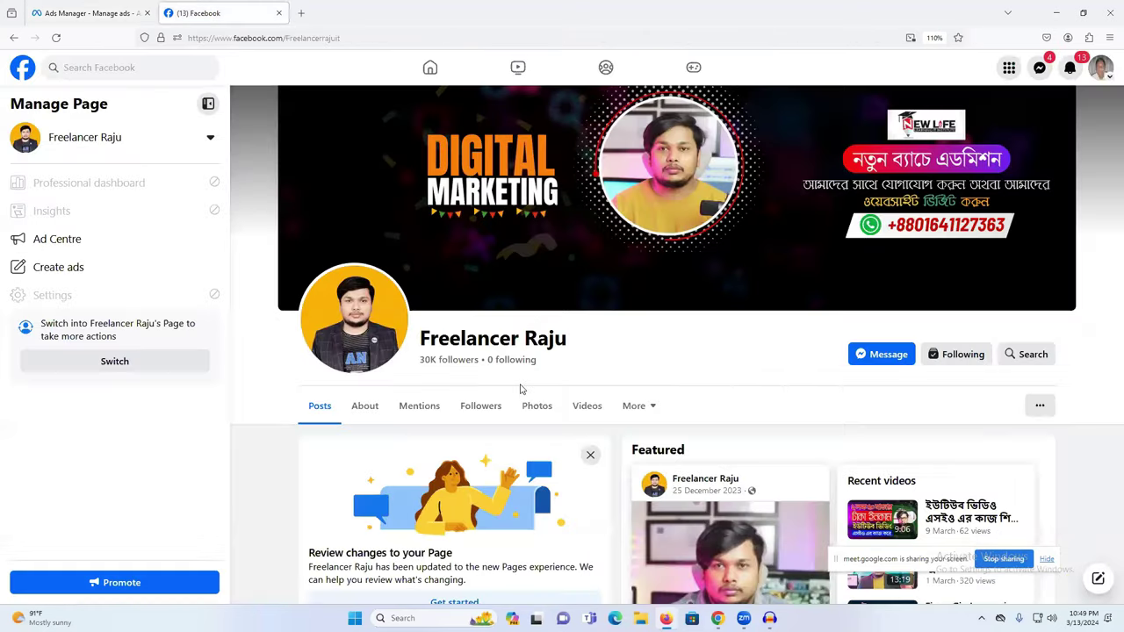
scroll(611, 413, down, 10)
scroll(610, 413, up, 10)
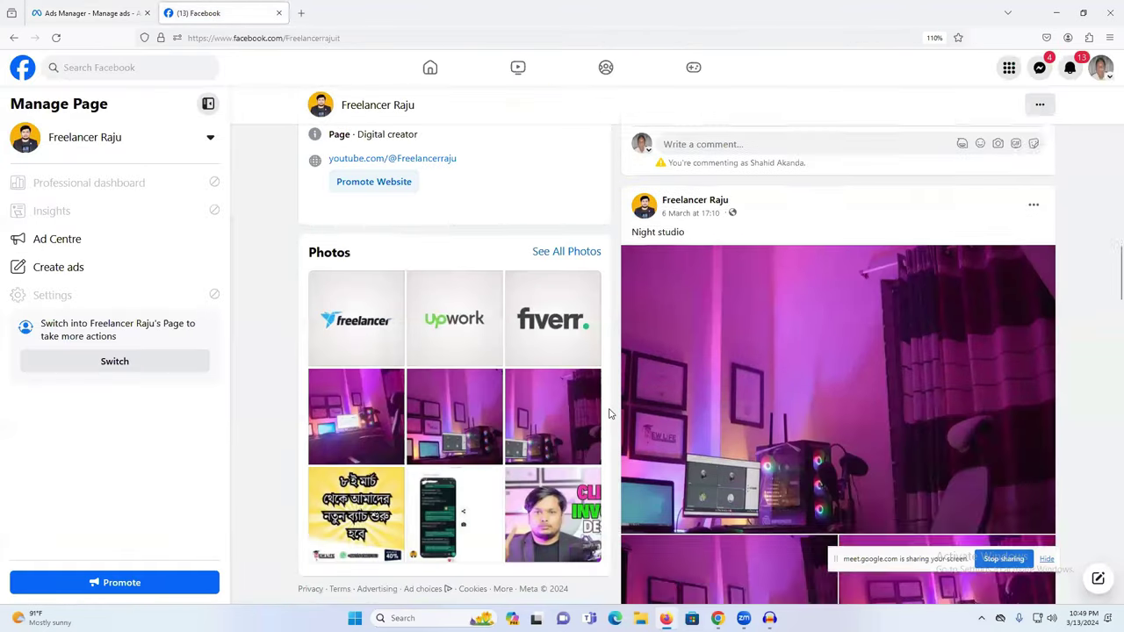
scroll(610, 413, down, 5)
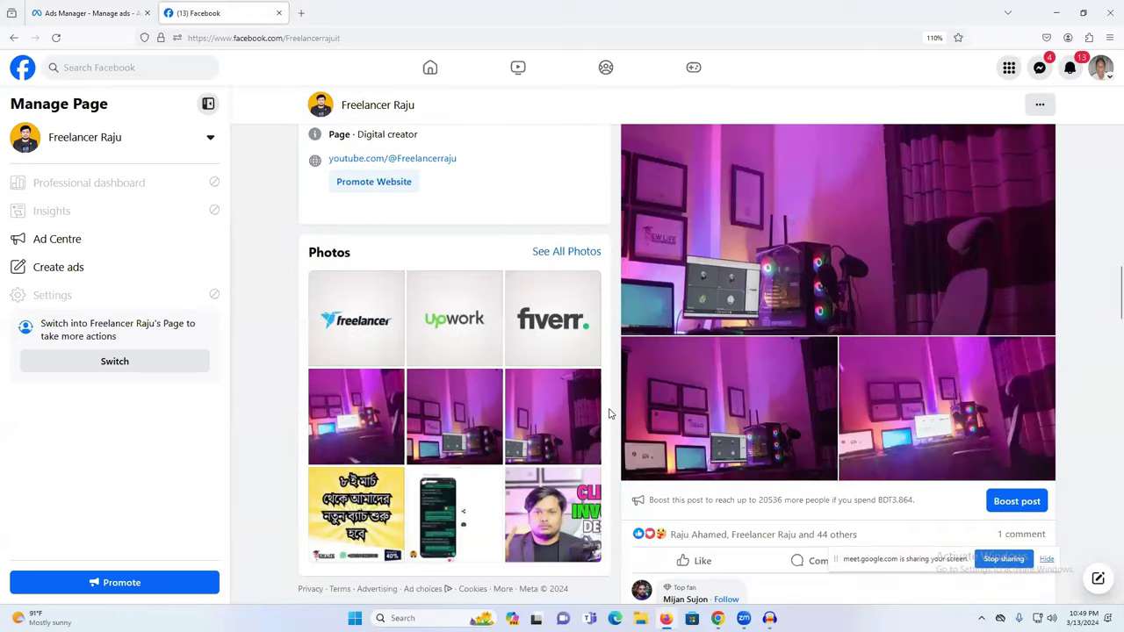
click(554, 255)
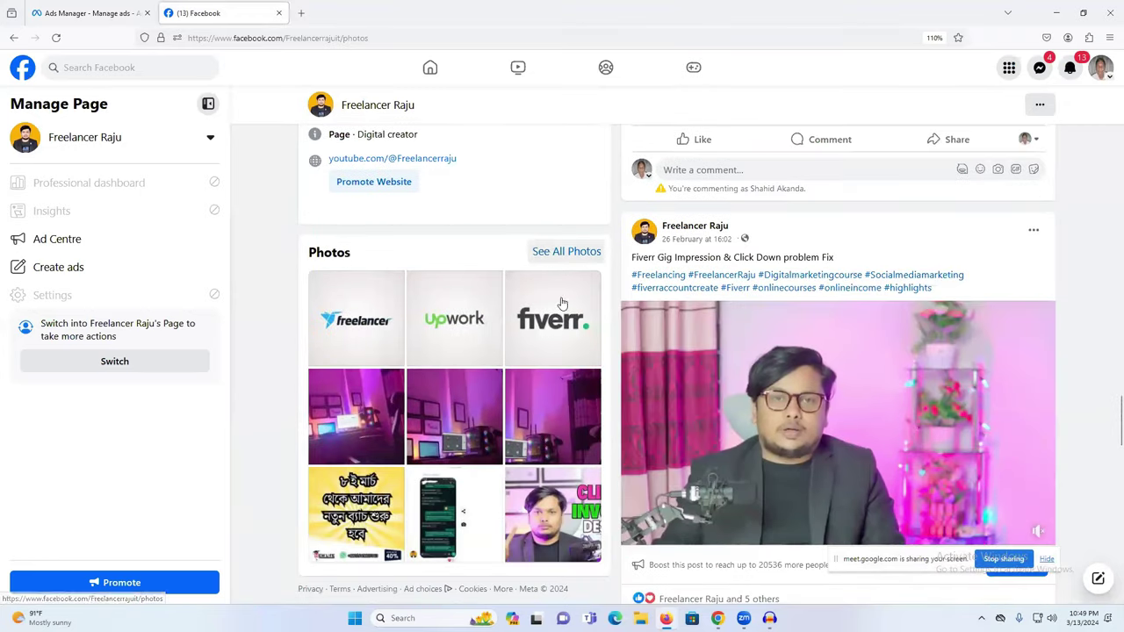
scroll(549, 351, down, 2)
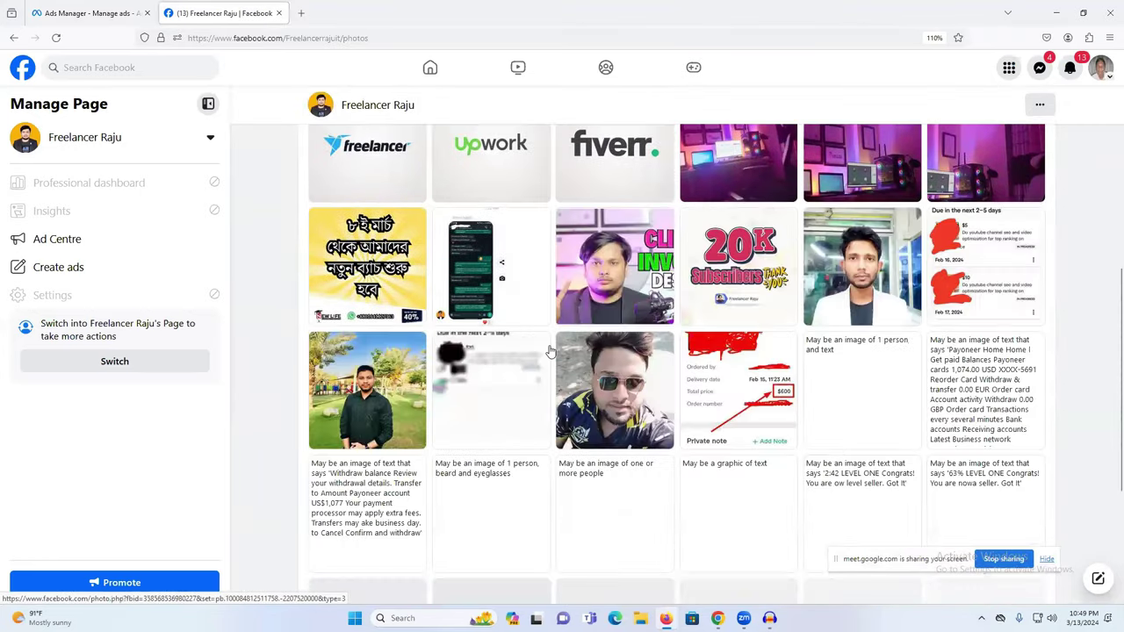
scroll(549, 351, down, 5)
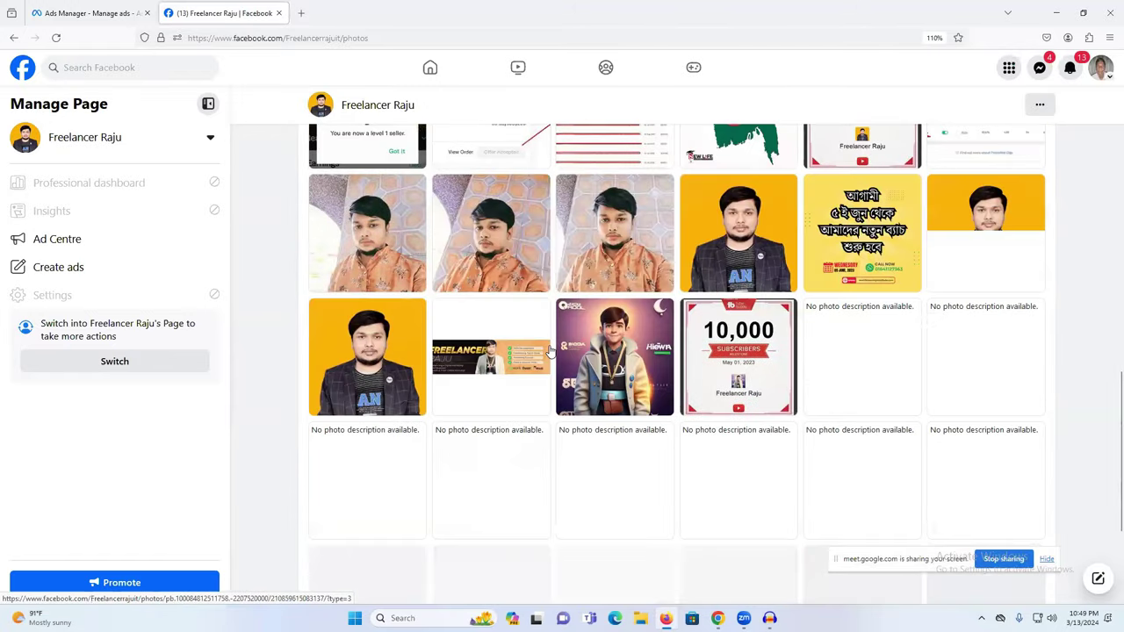
scroll(550, 352, down, 8)
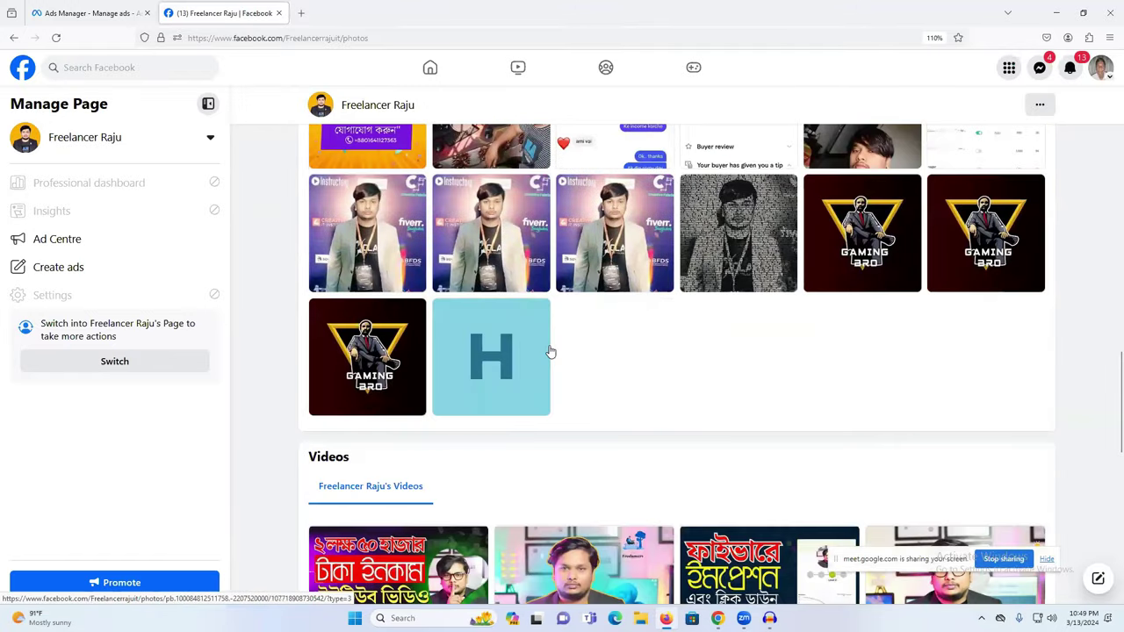
scroll(550, 351, up, 5)
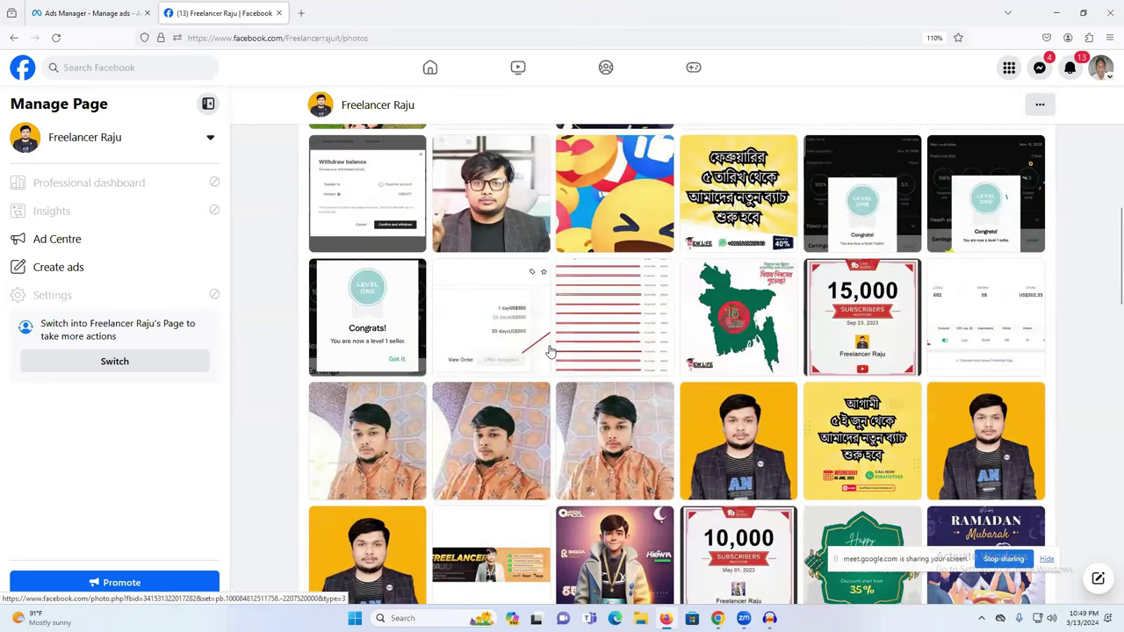
scroll(549, 351, up, 5)
scroll(401, 230, up, 5)
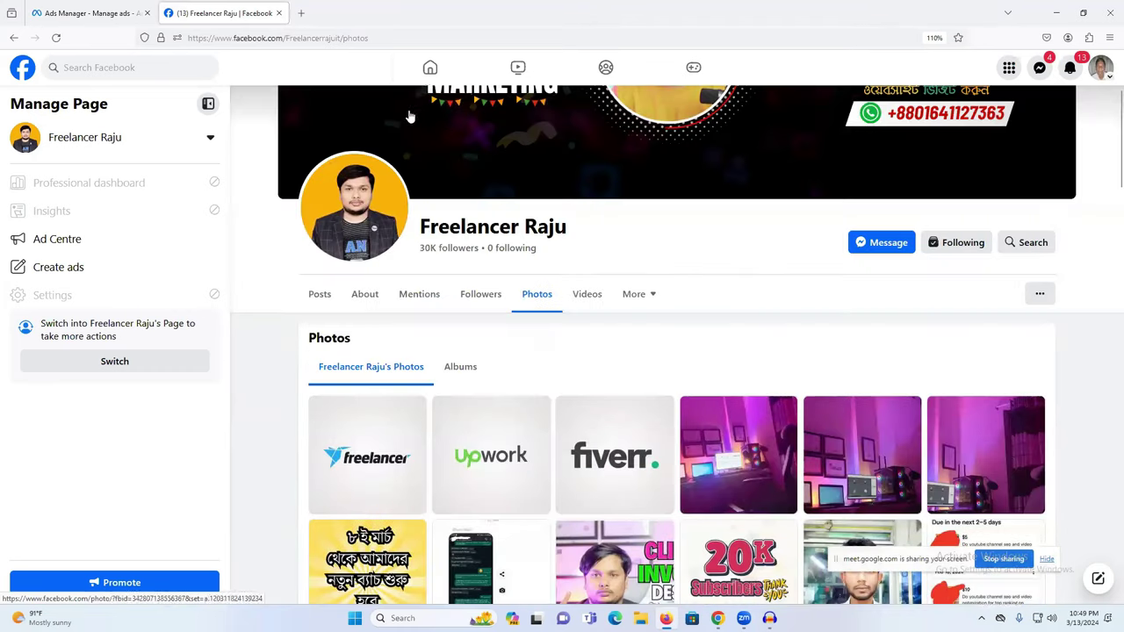
click(429, 67)
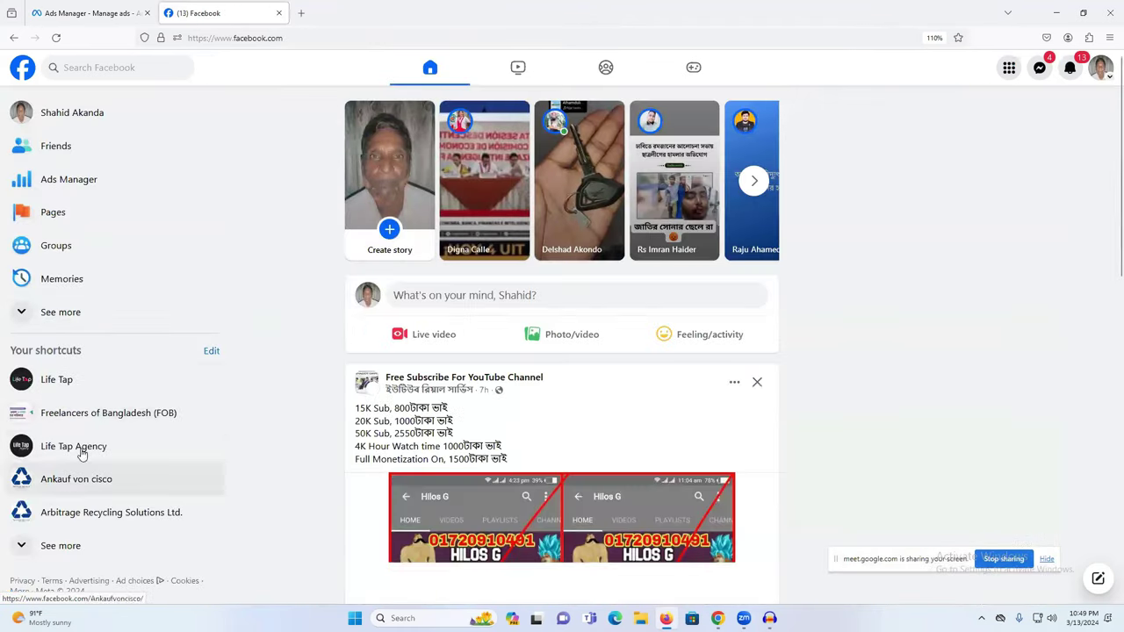
Open the New Life Learning Institute Page from shortcuts and dismiss the page changes notice
scroll(75, 532, down, 1)
click(78, 545)
scroll(117, 522, down, 5)
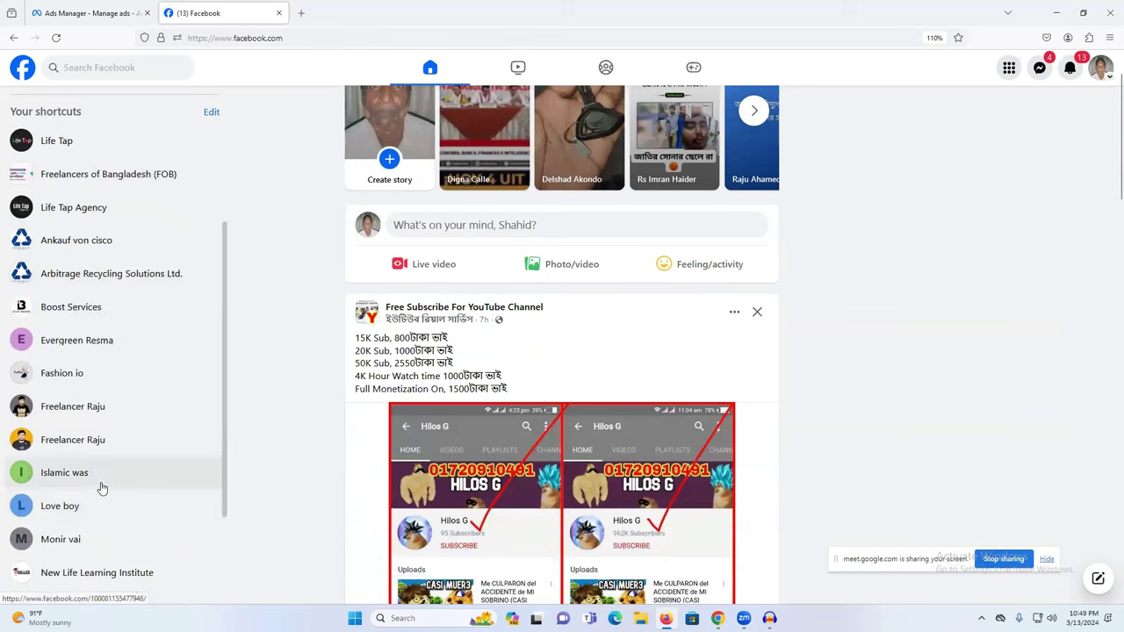
click(88, 399)
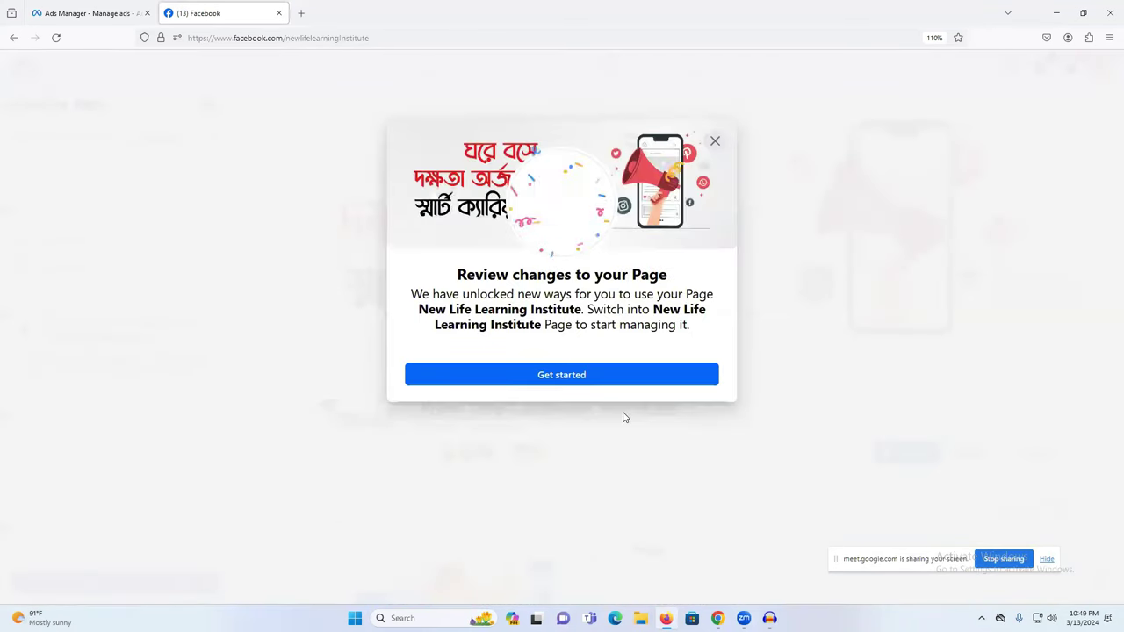
click(624, 413)
scroll(689, 346, down, 10)
scroll(689, 346, down, 1)
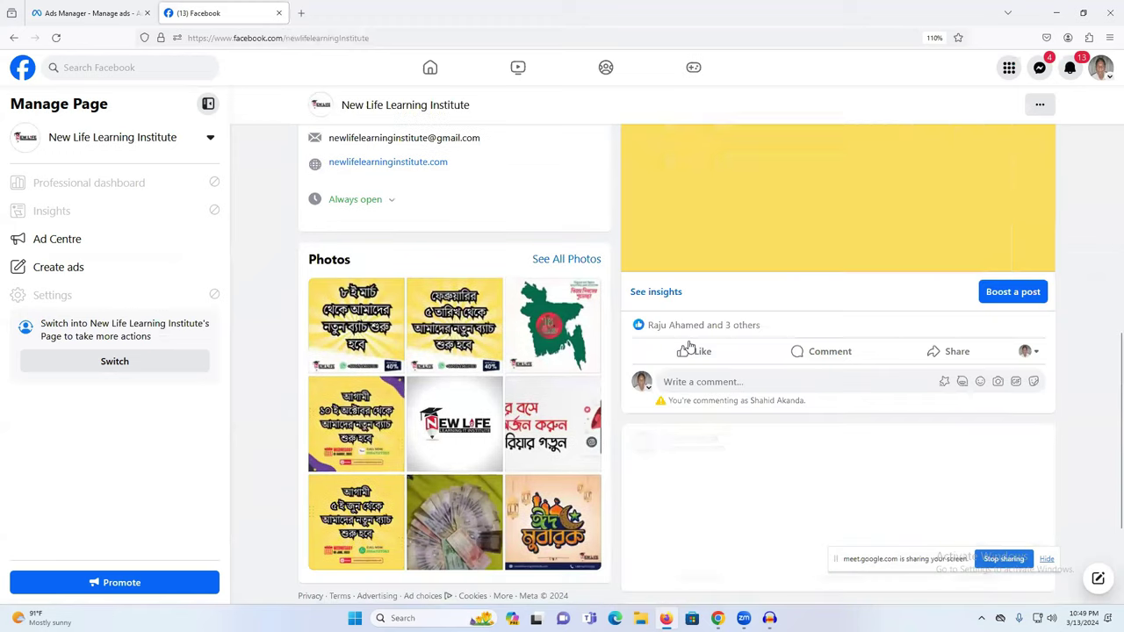
scroll(770, 431, down, 4)
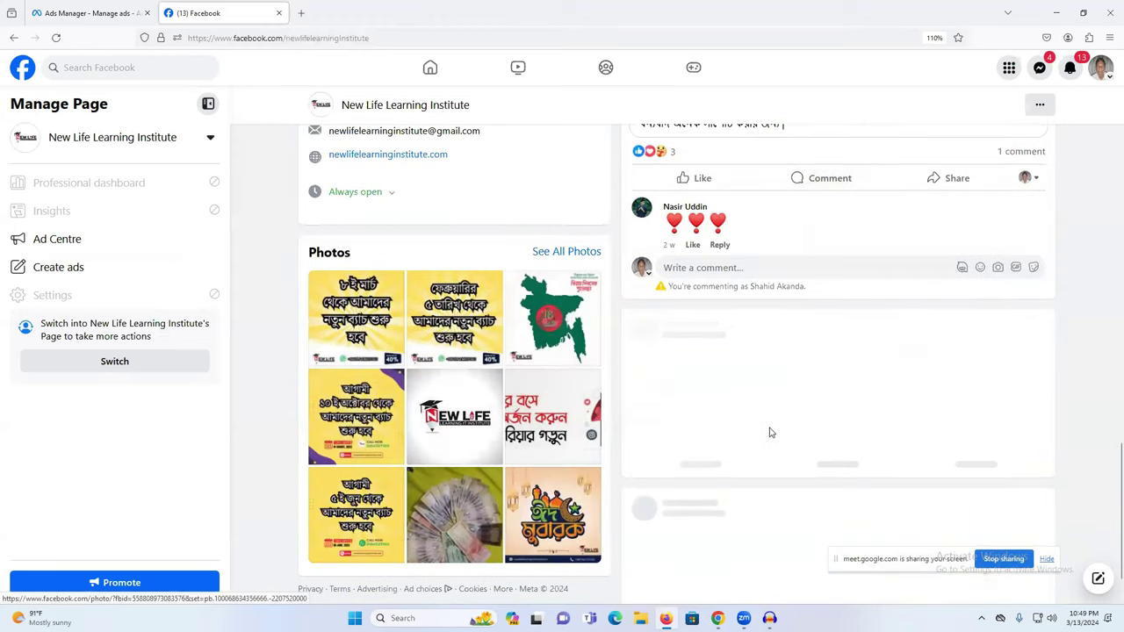
In the page's photos, check the freelancing course photo, then open the digital-marketing course photo
click(567, 252)
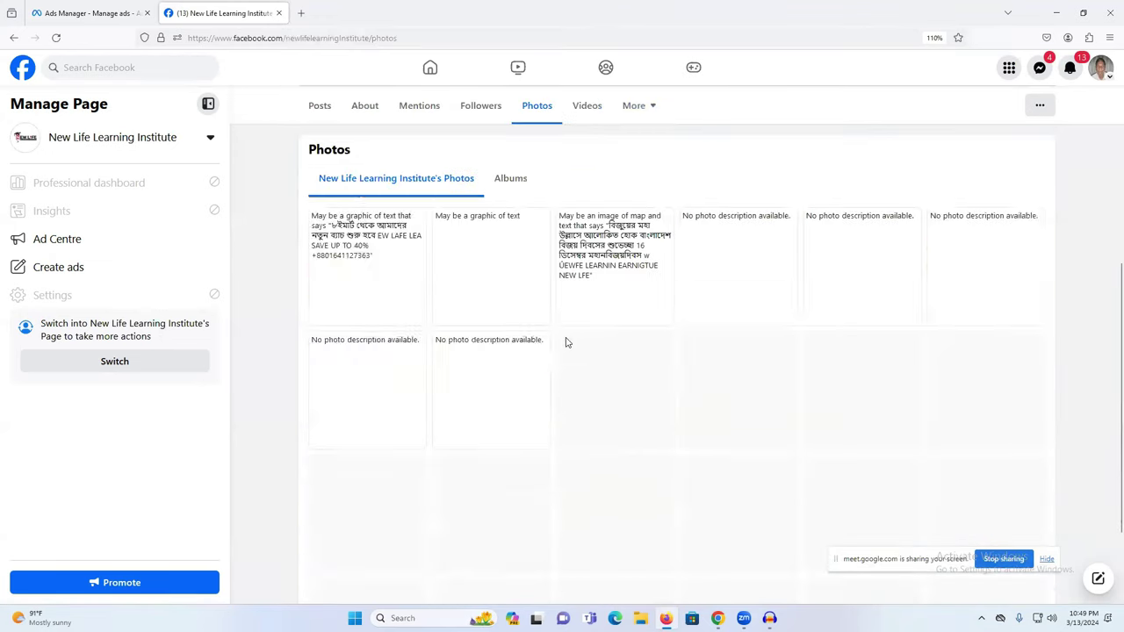
scroll(731, 382, down, 3)
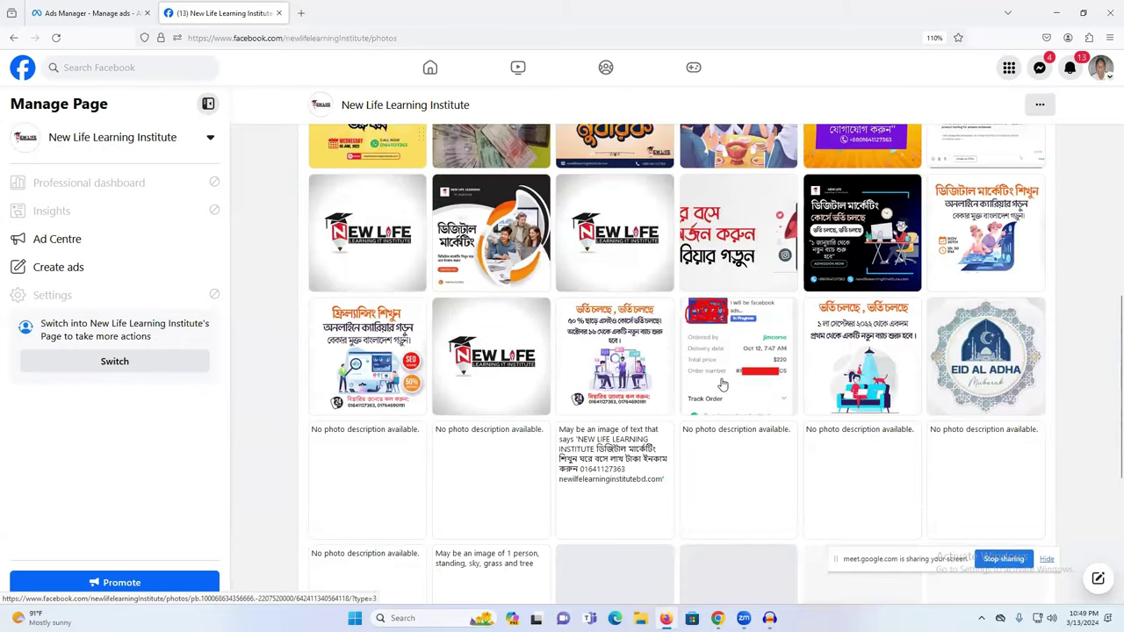
click(387, 362)
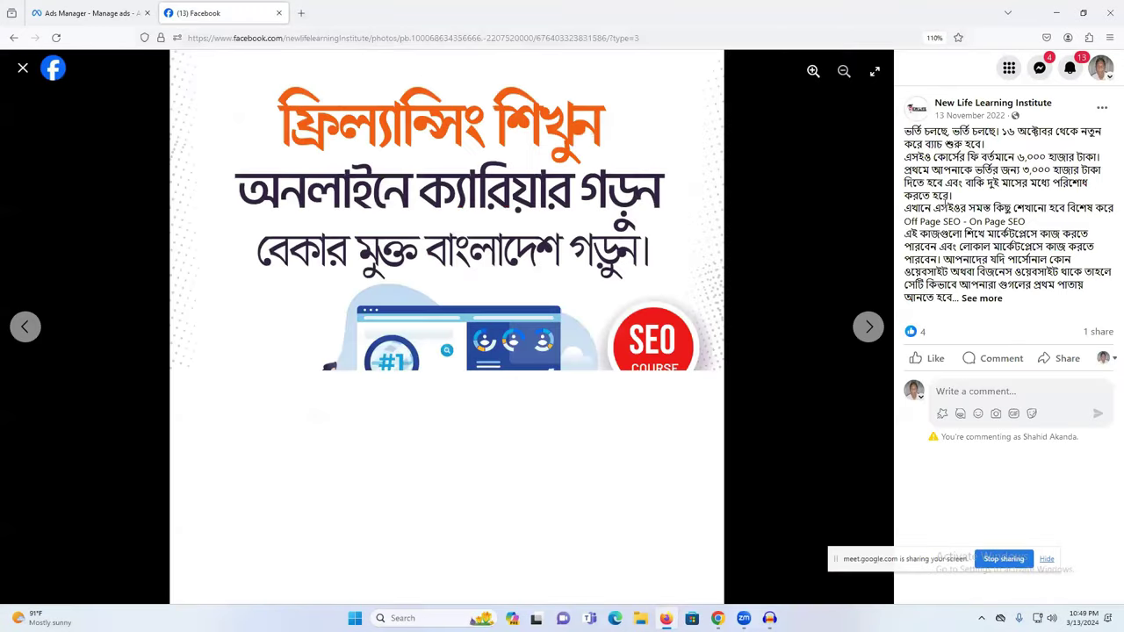
click(25, 70)
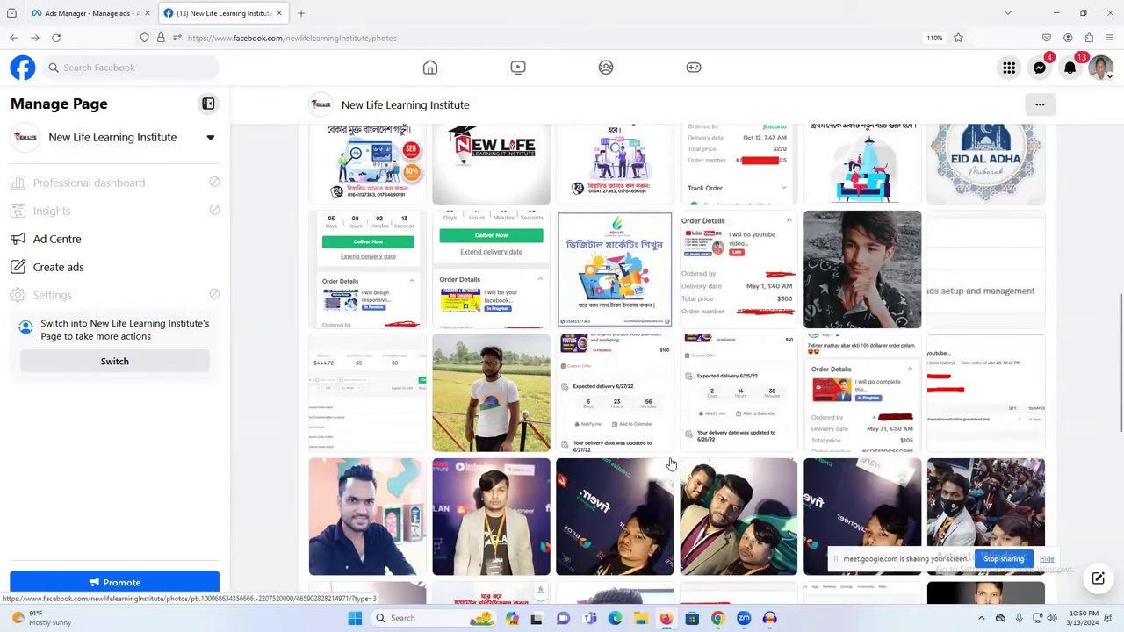
scroll(670, 464, up, 3)
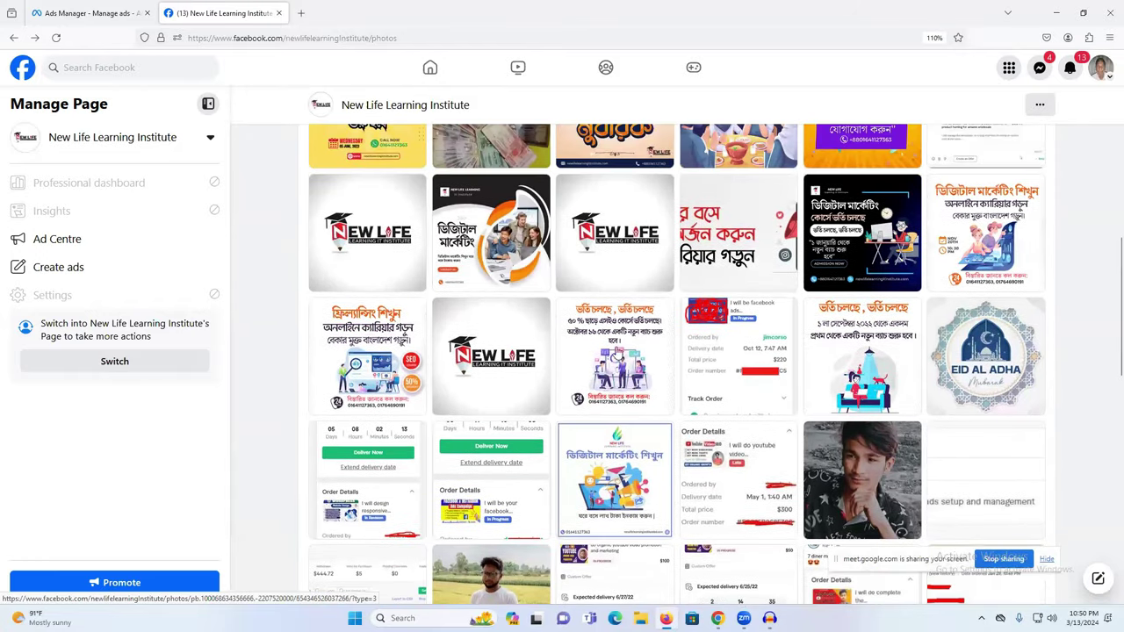
scroll(735, 360, down, 5)
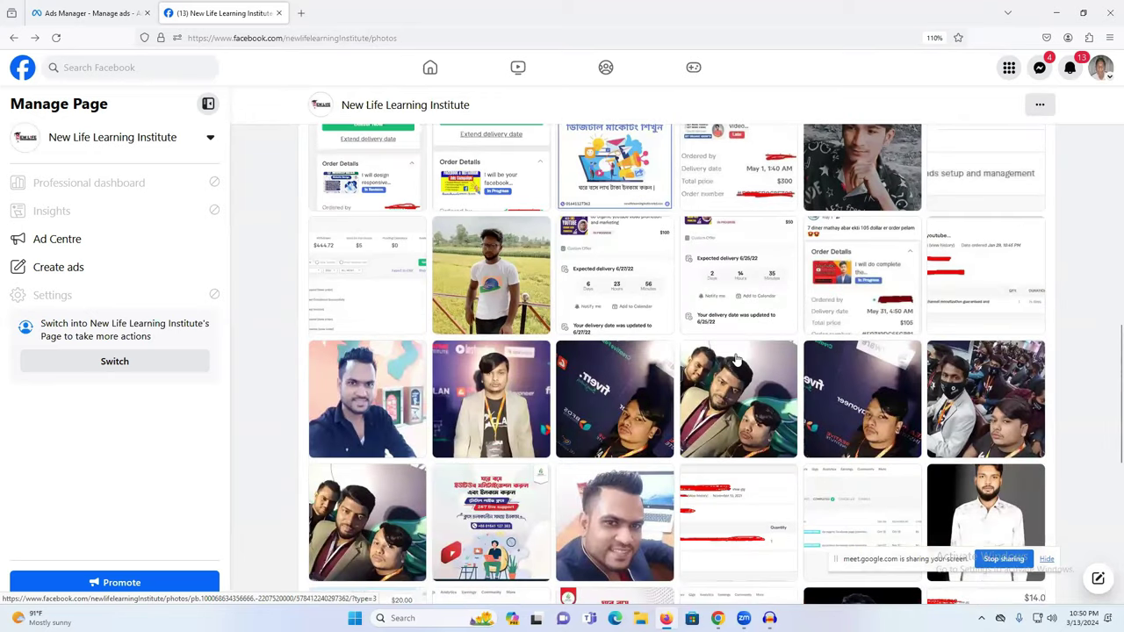
scroll(736, 360, down, 3)
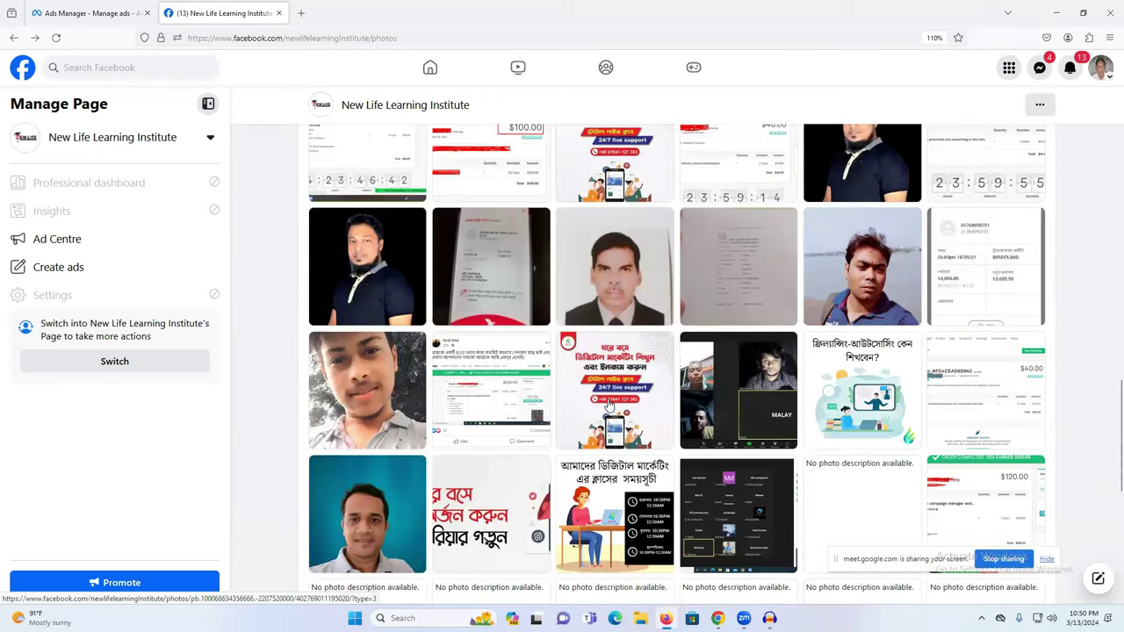
click(608, 405)
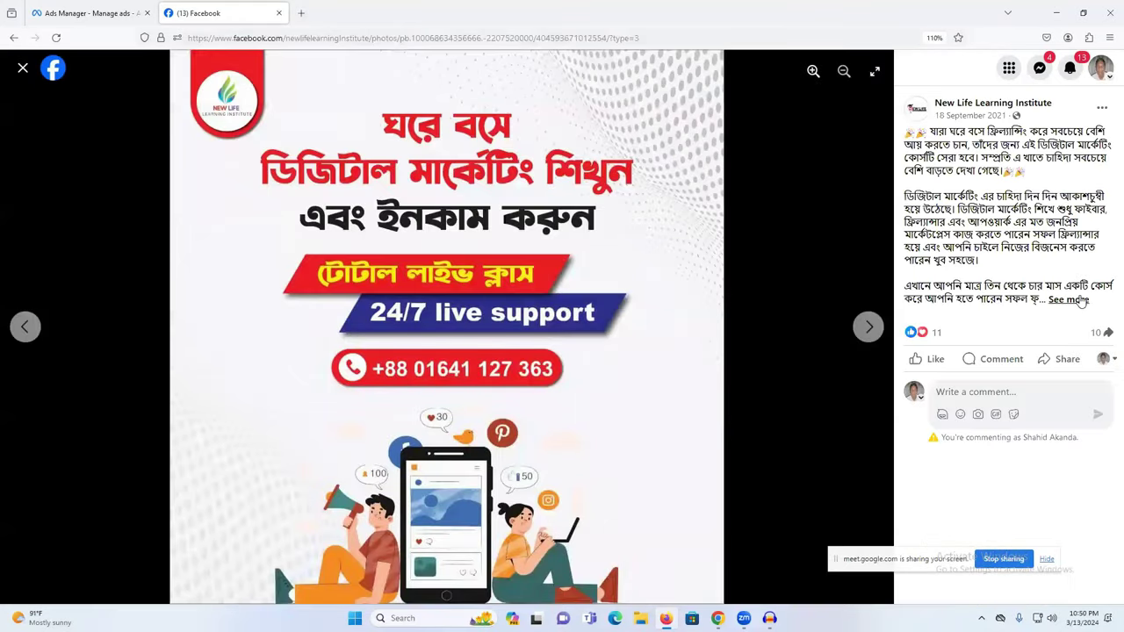
Expand the digital-marketing photo's Bengali caption, select all of it, and return to Ads Manager
click(1081, 301)
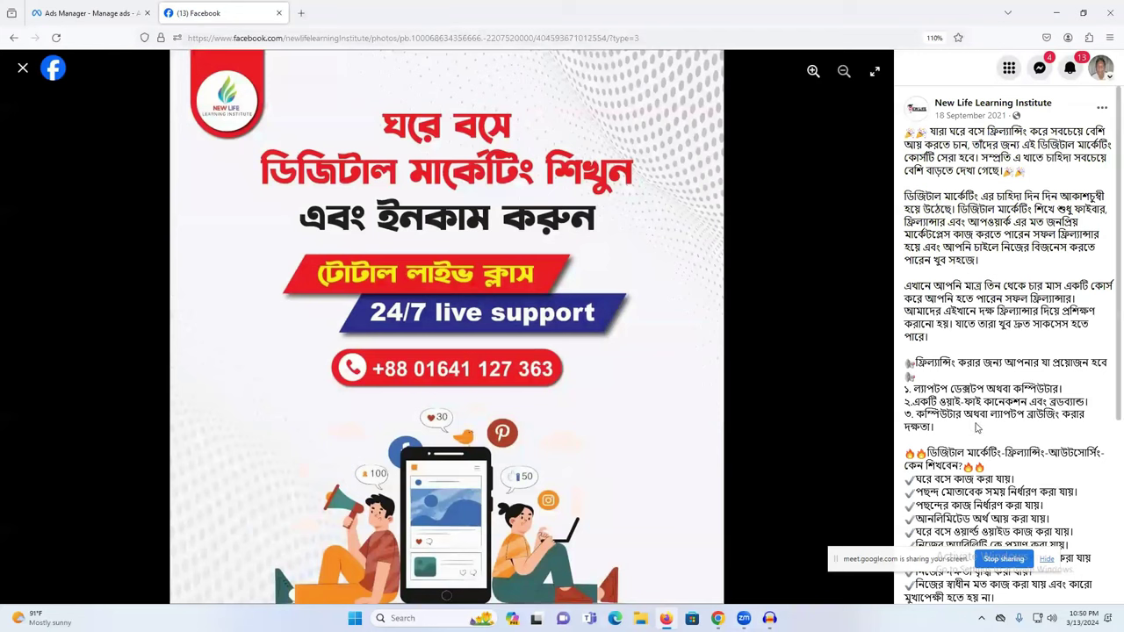
scroll(978, 427, down, 3)
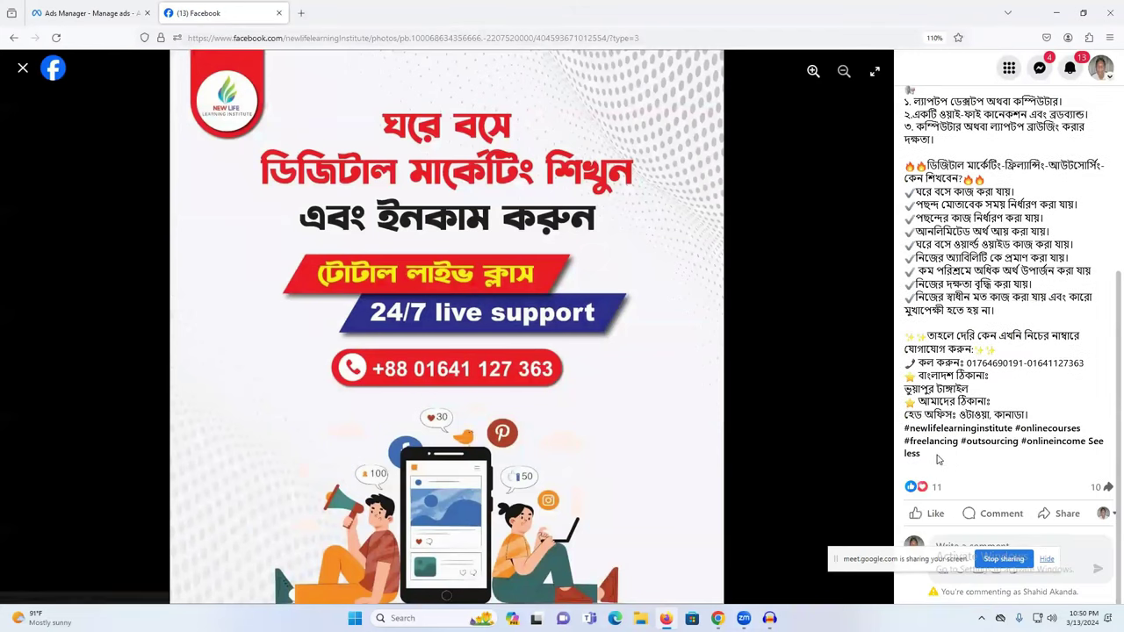
drag(937, 459, 905, 428)
click(972, 459)
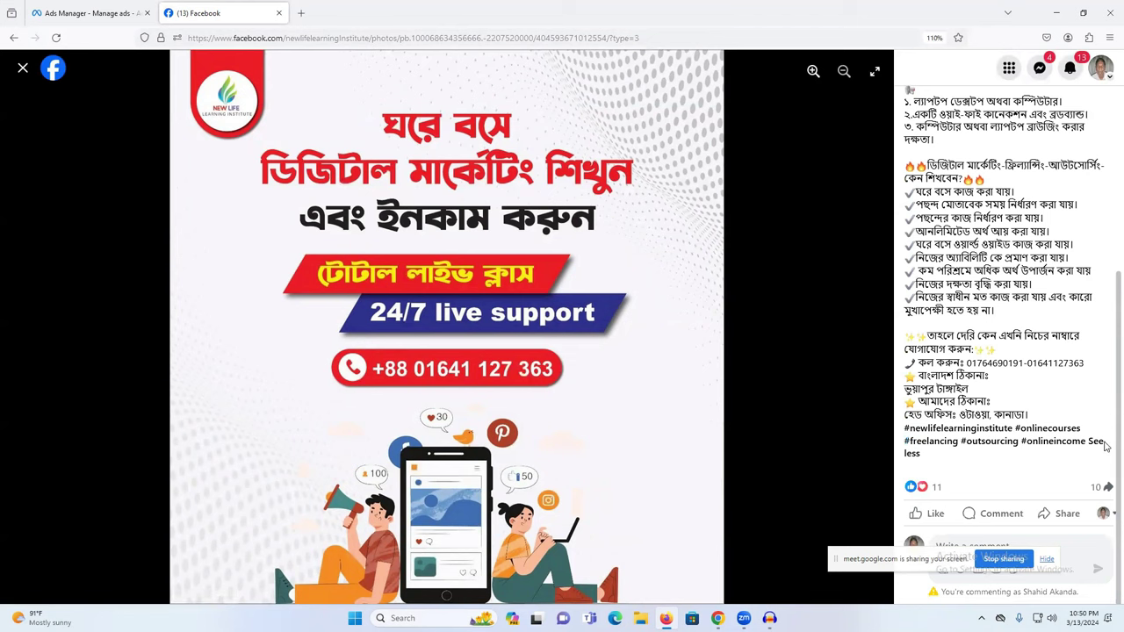
drag(1084, 437, 900, 141)
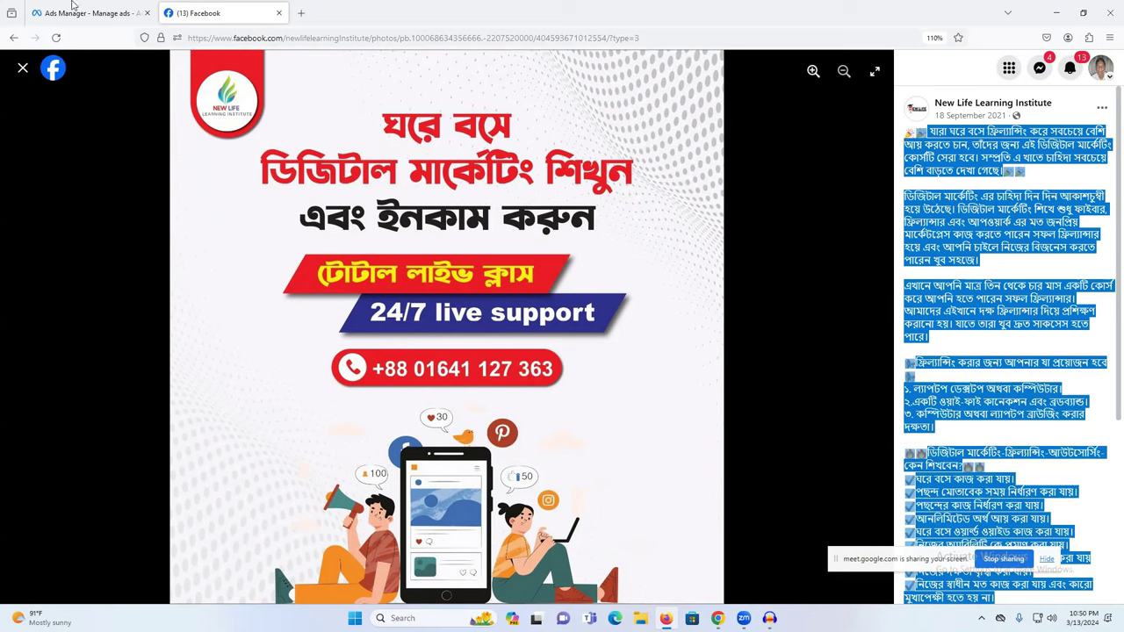
click(74, 7)
Paste the Bengali course caption into Primary text and expand it in the feed preview
click(565, 419)
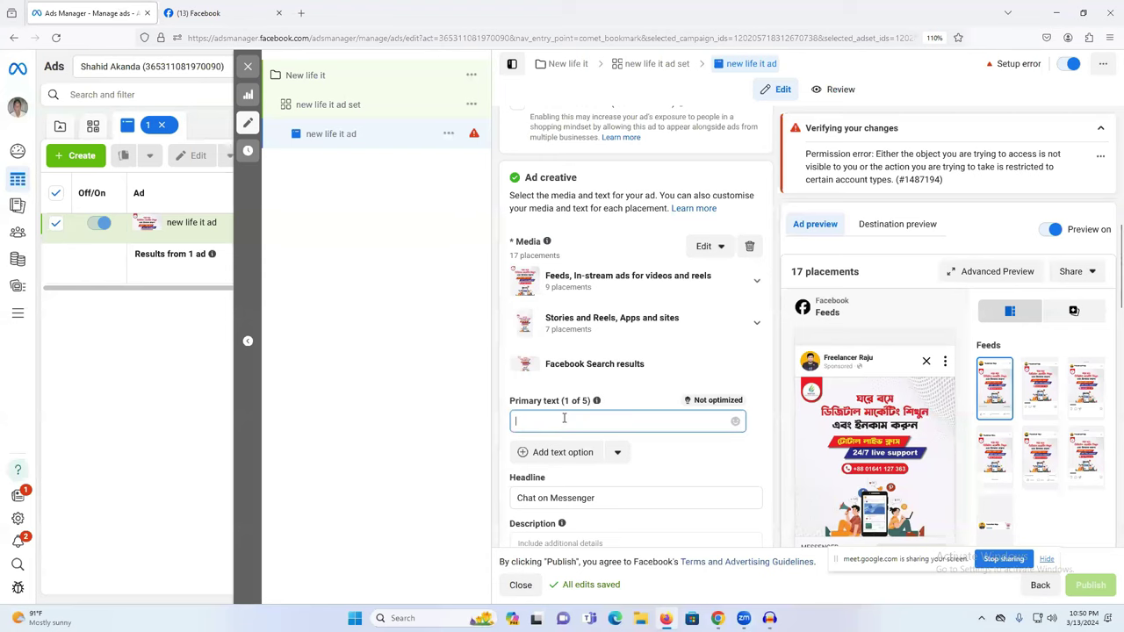
key(ctrl+v)
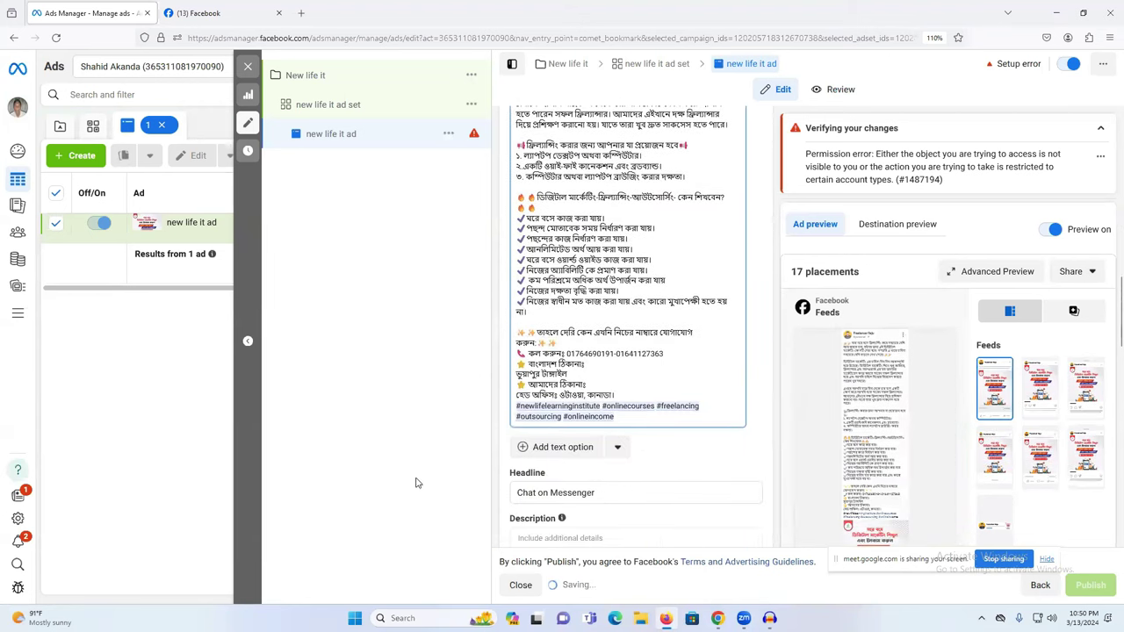
click(421, 444)
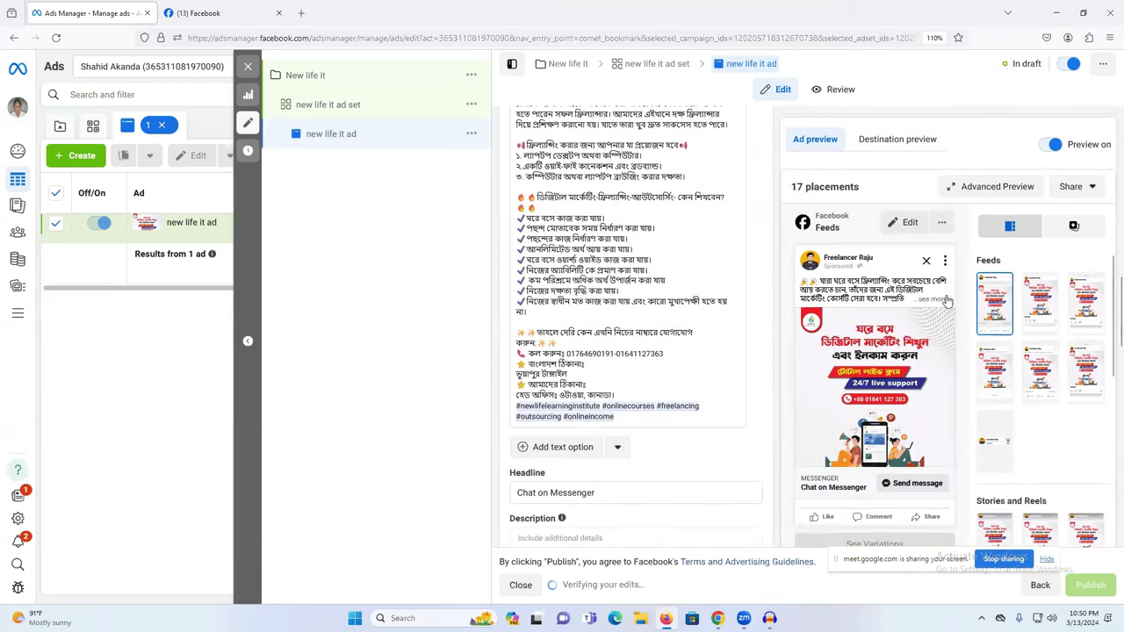
click(940, 300)
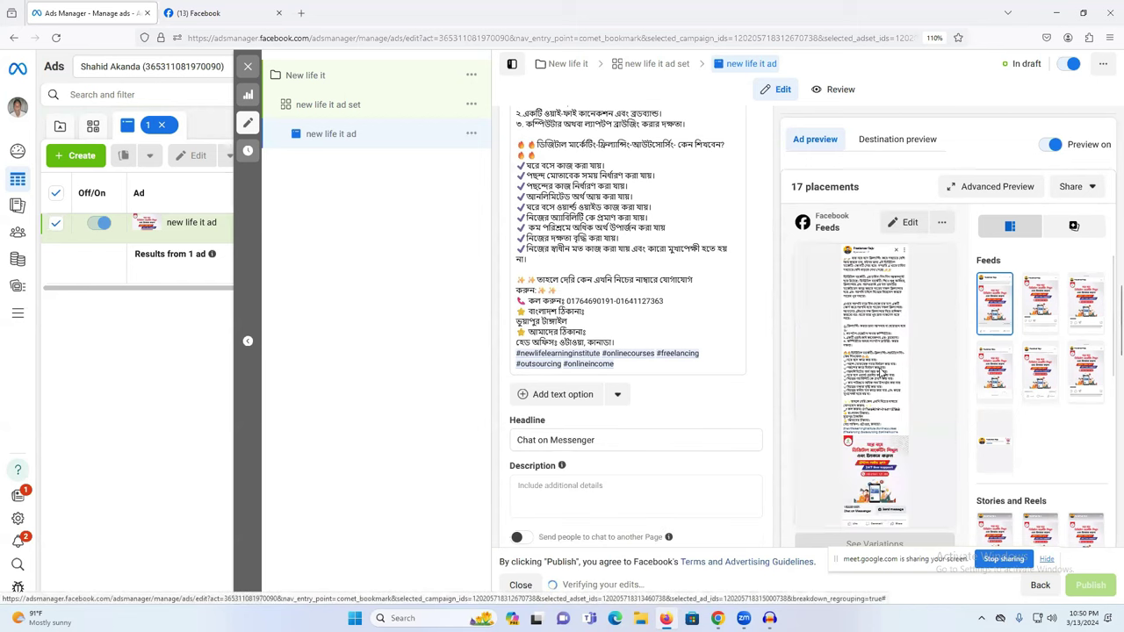
scroll(645, 314, up, 5)
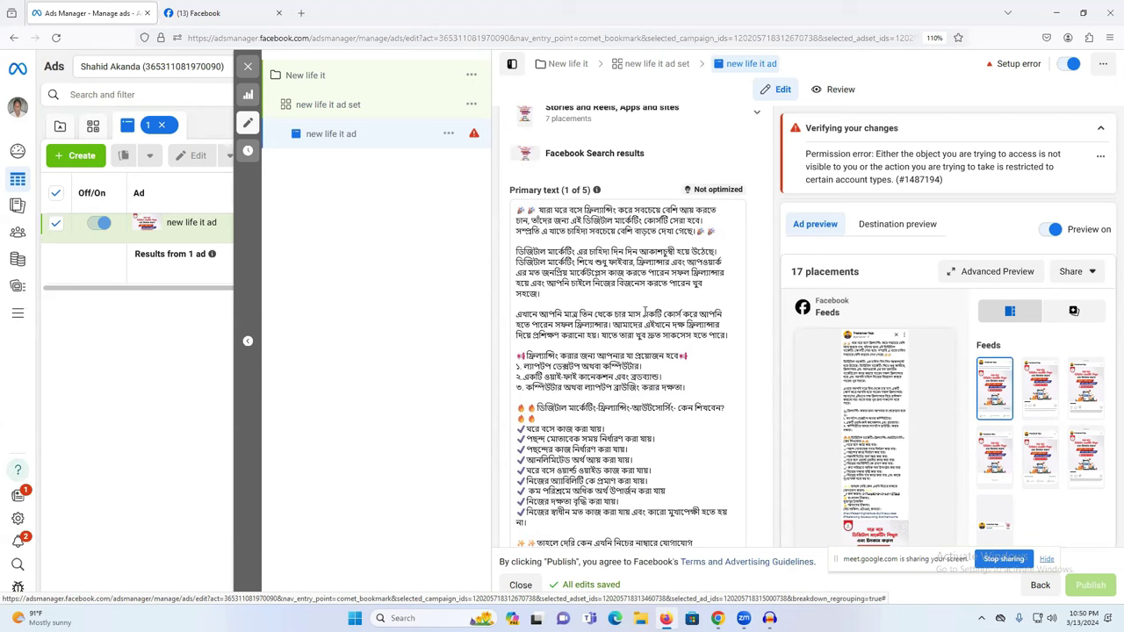
scroll(645, 313, down, 5)
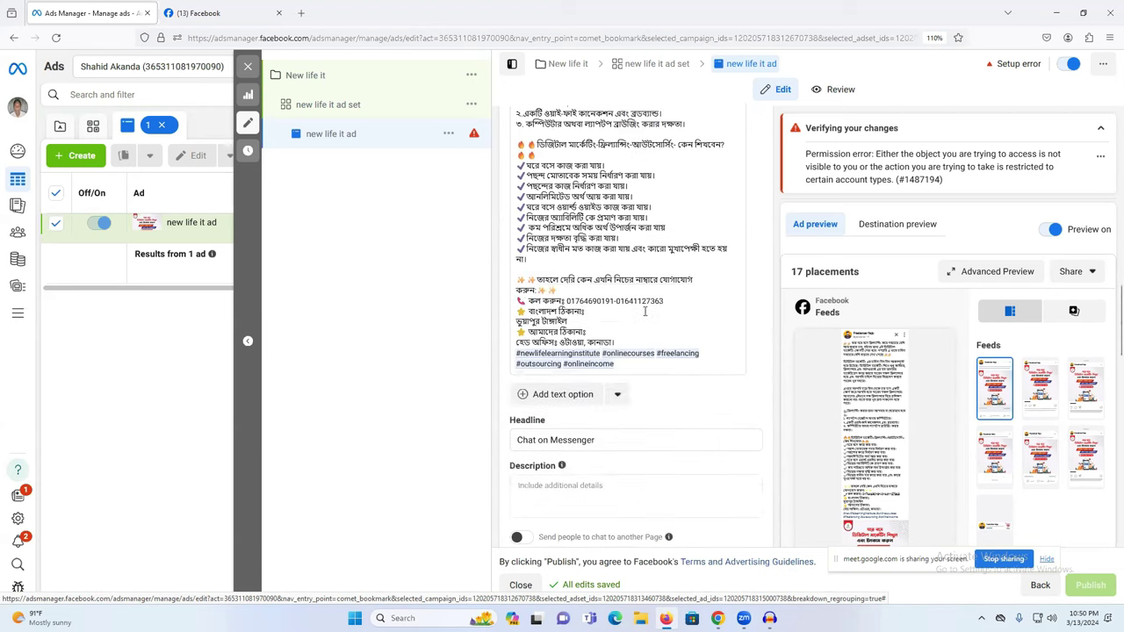
scroll(644, 311, up, 2)
scroll(645, 311, down, 1)
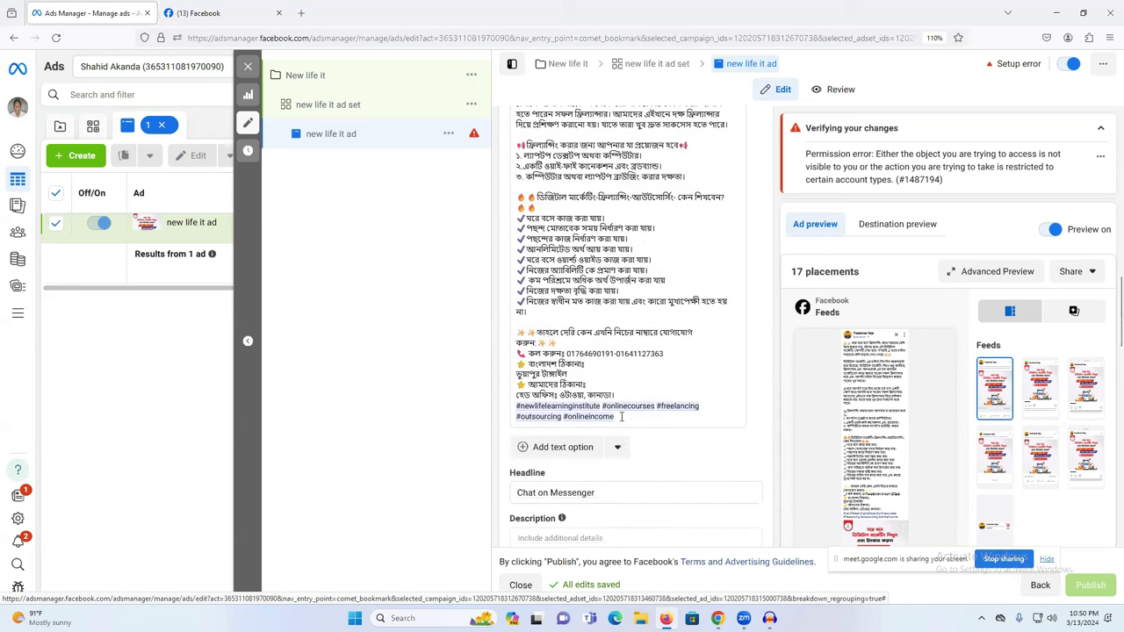